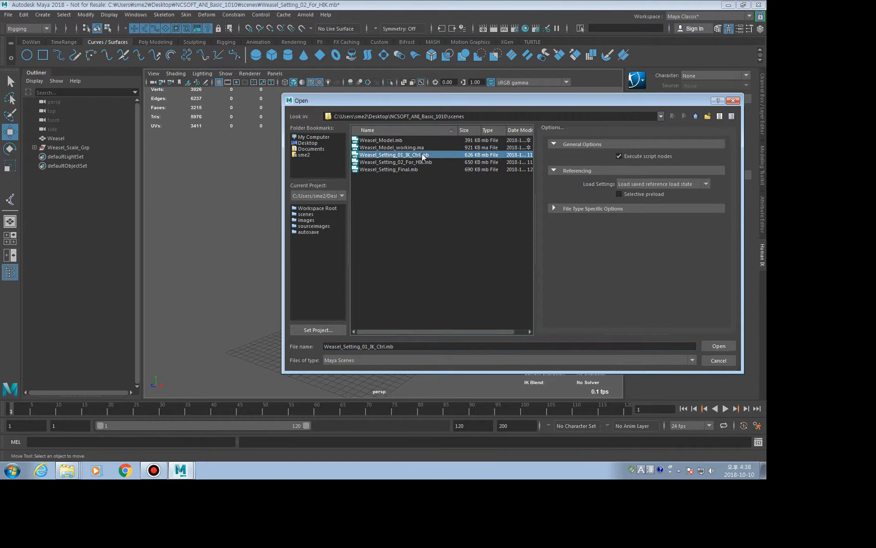
Open the scene Weasel_Setting_01_IK_Ctrl.mb and display the model with shaded textures
click(398, 239)
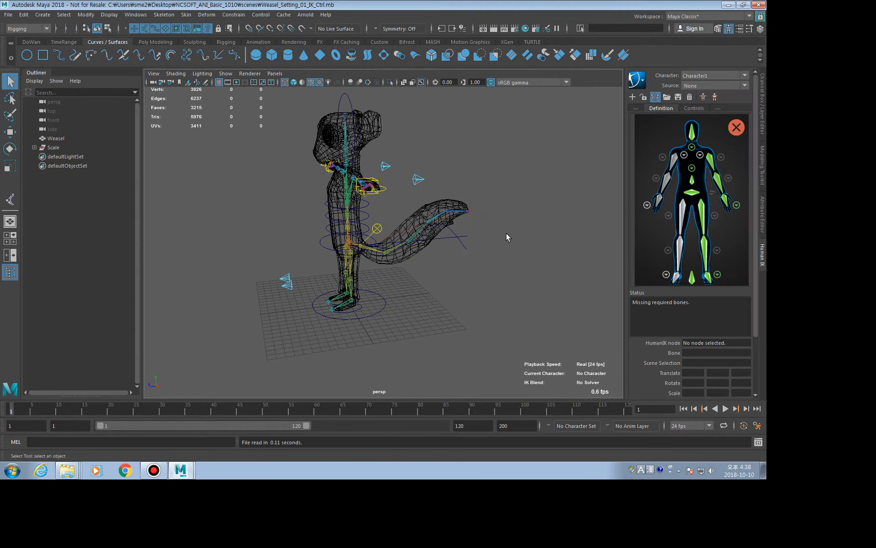
mouse_move(506, 232)
alt+mouse_down()
mouse_move(432, 256)
mouse_move(468, 248)
mouse_move(470, 260)
mouse_move(430, 266)
mouse_move(439, 270)
alt+mouse_up()
key(6)
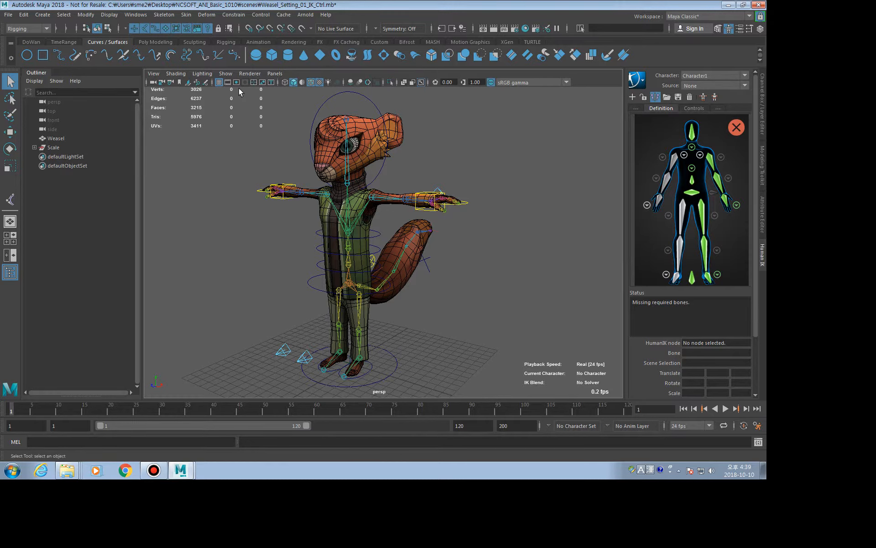
Hide all object types in the perspective view except joints, leaving only the weasel's skeleton displayed
click(226, 73)
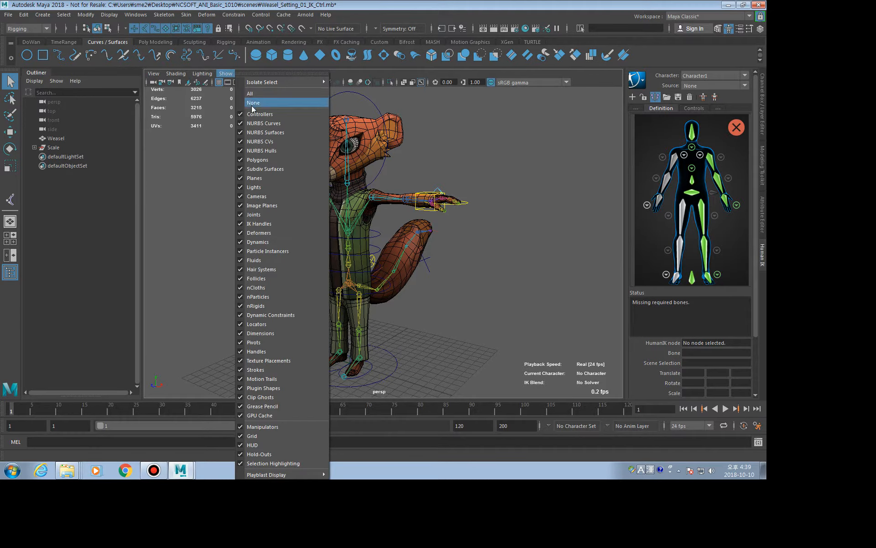
click(252, 104)
click(226, 74)
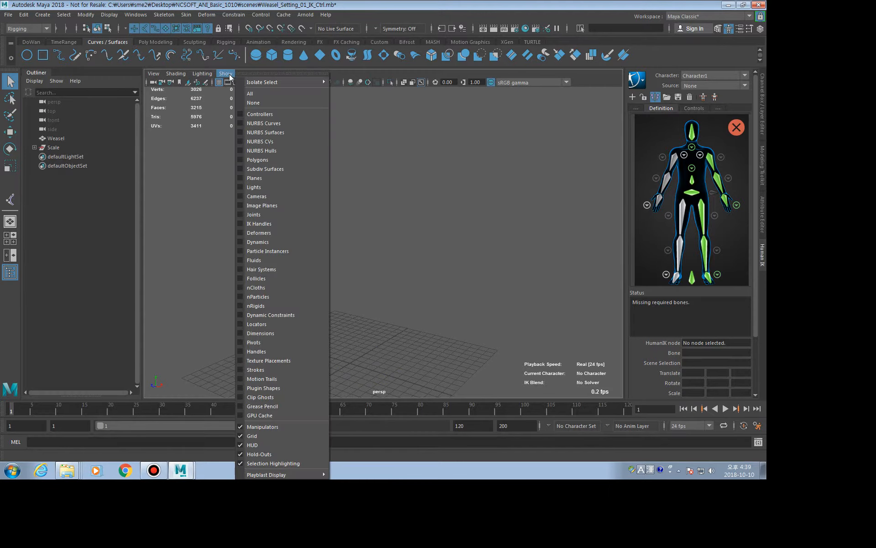
click(270, 214)
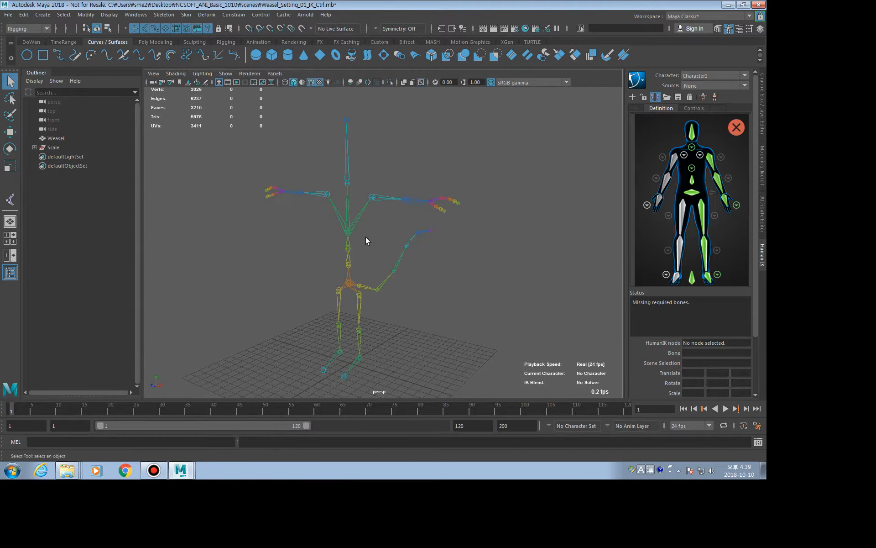
alt+drag(399, 256, 405, 256)
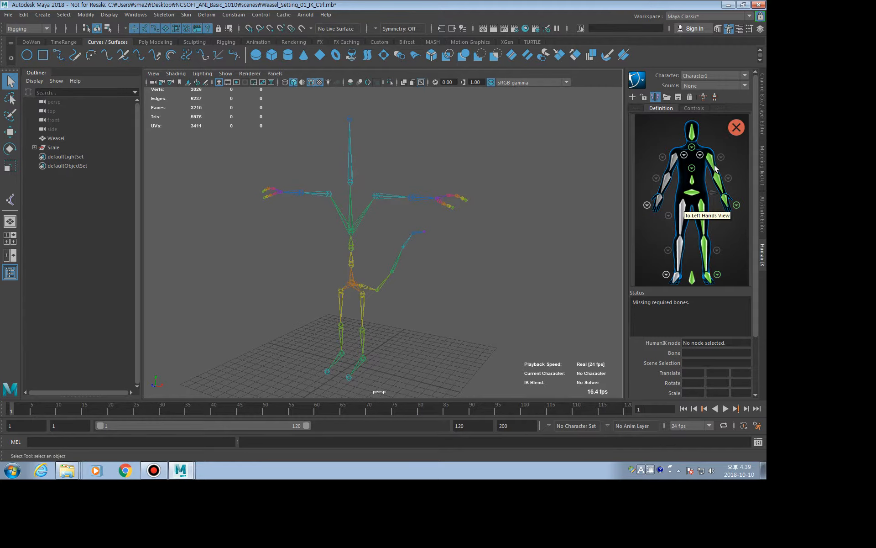
Delete the existing HumanIK skeleton definition and create a new character definition
click(690, 97)
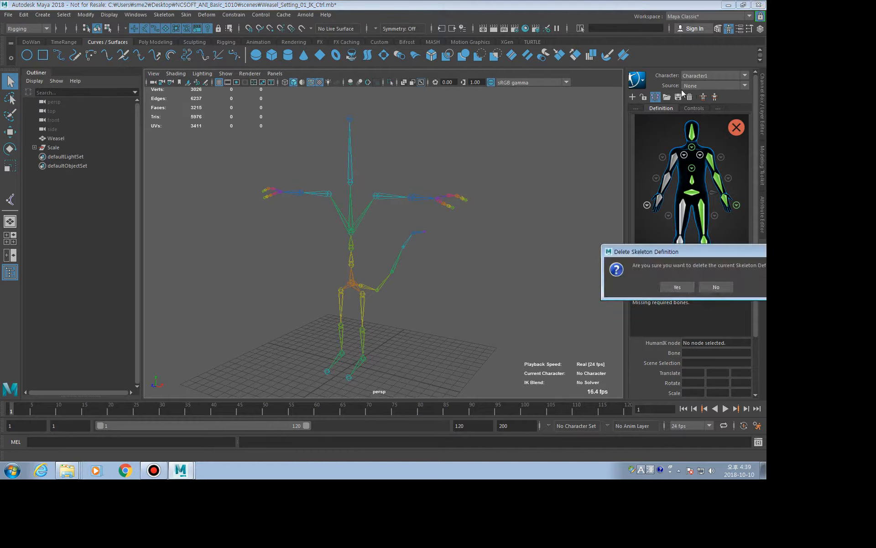
click(681, 287)
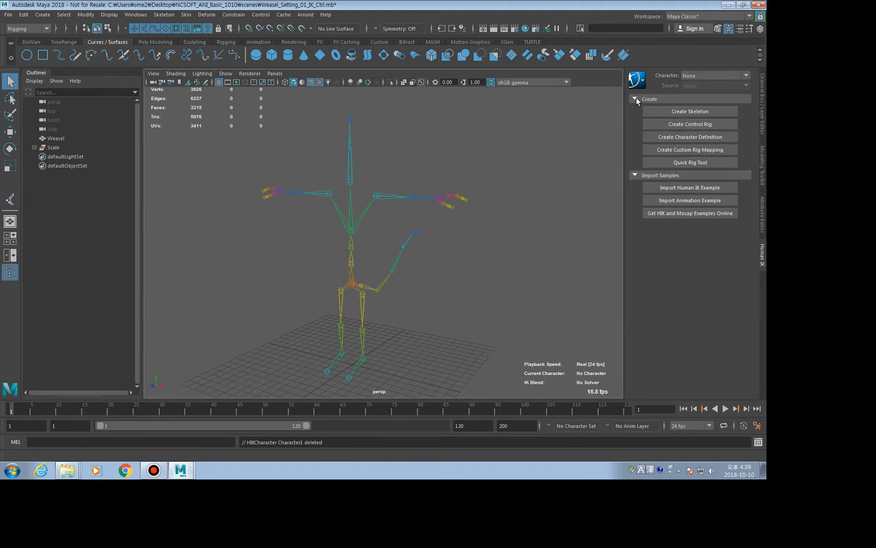
click(663, 136)
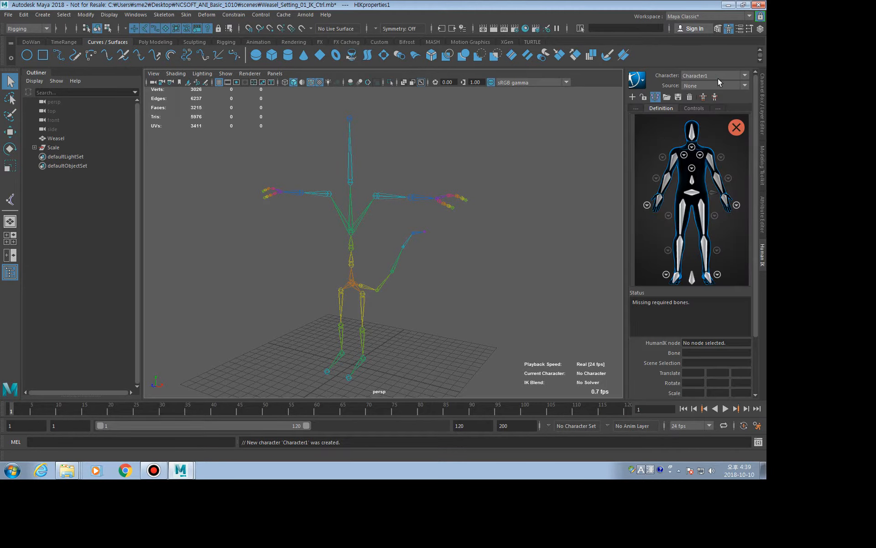
Rename the new HumanIK character to Weasel_HIK
click(636, 82)
click(645, 90)
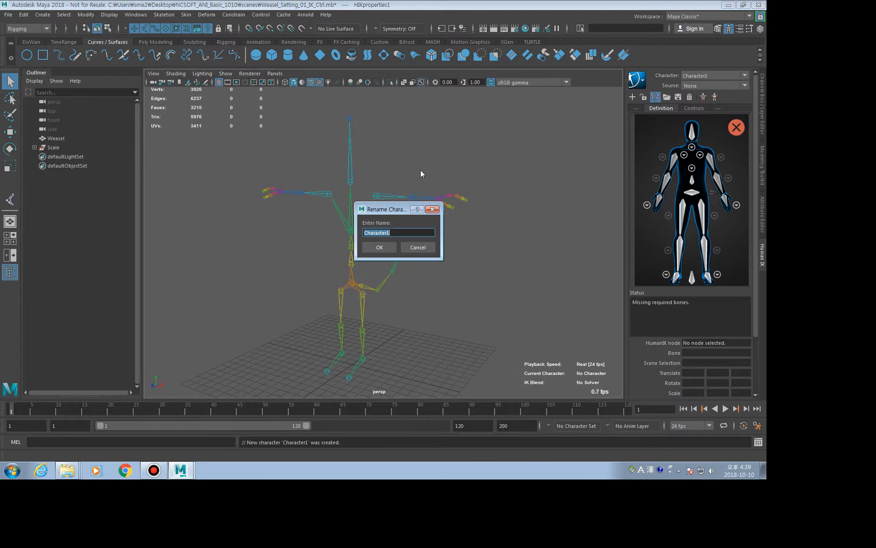
text(Weasel_HIK)
click(384, 252)
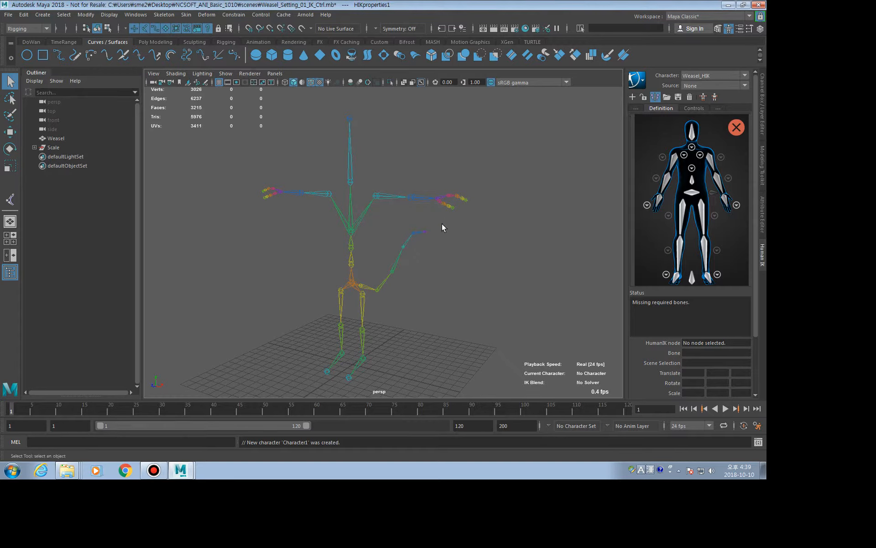
Assign the weasel's left upper leg, lower leg, foot and hips joints to the LeftUpLeg, LeftLeg, LeftFoot and Hips nodes
scroll(441, 227, up, 5)
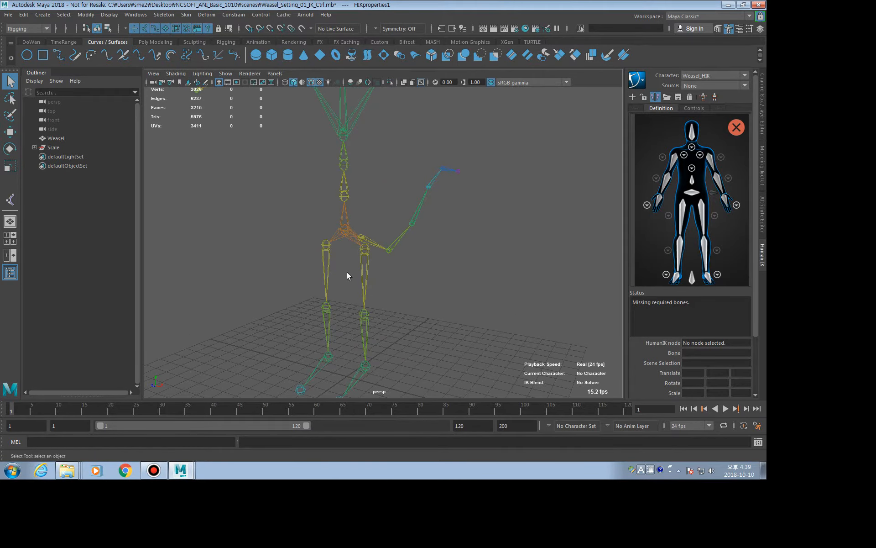
scroll(347, 272, down, 4)
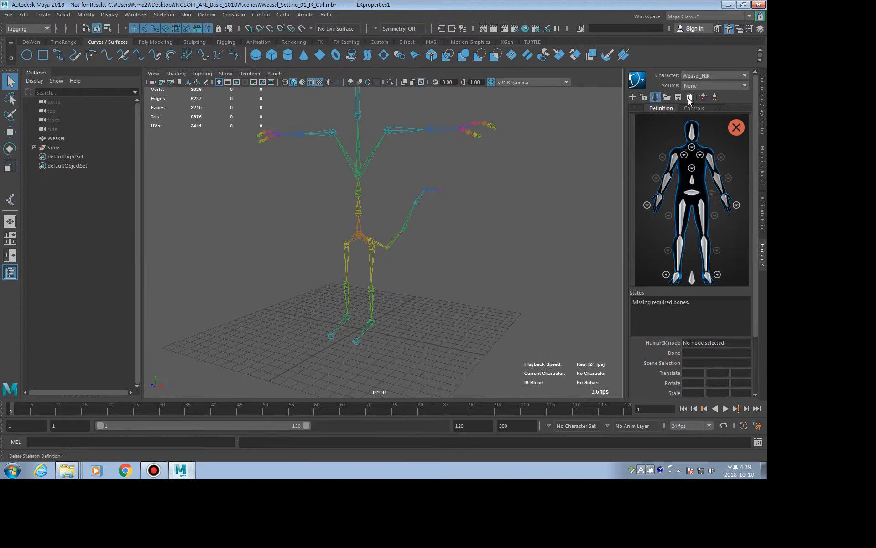
click(702, 208)
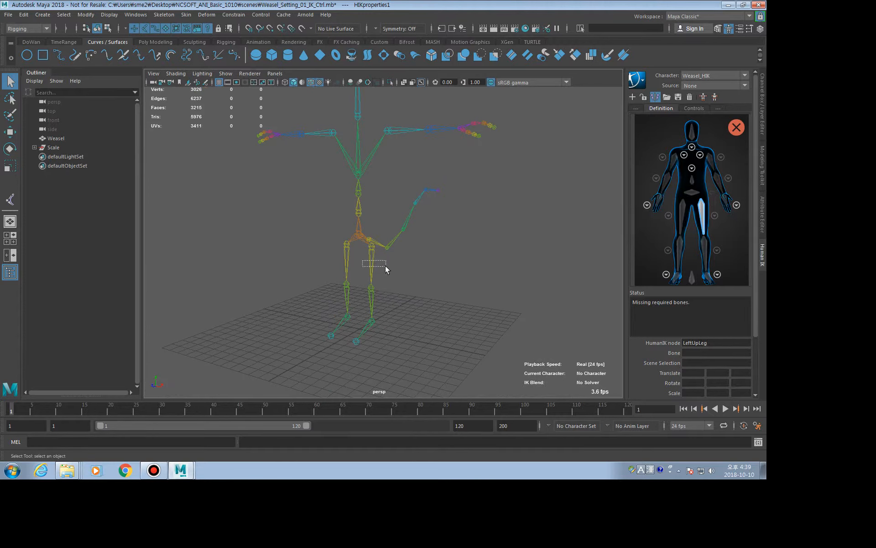
drag(385, 264, 386, 266)
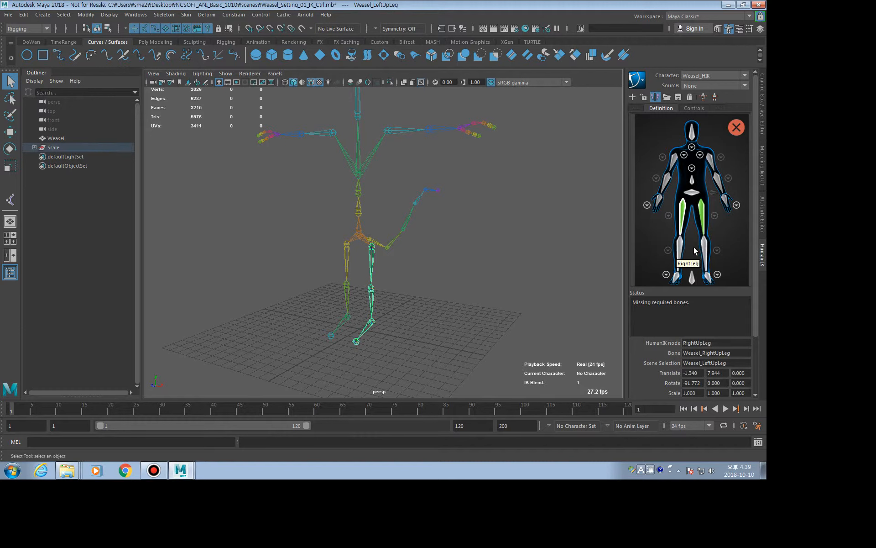
click(370, 305)
click(704, 278)
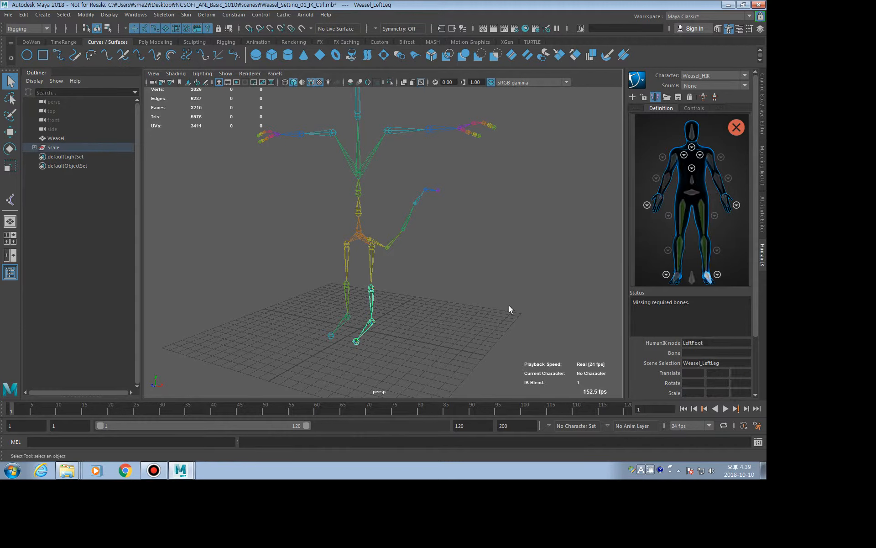
click(368, 333)
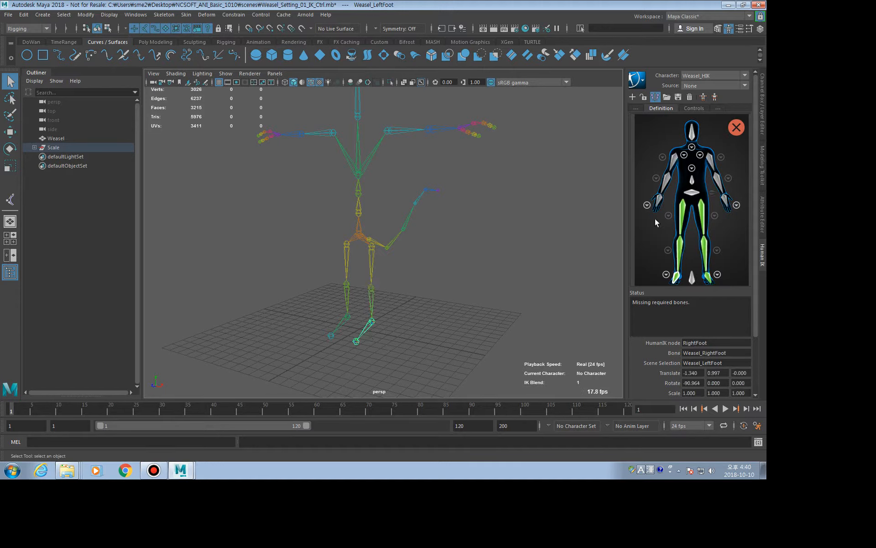
click(692, 193)
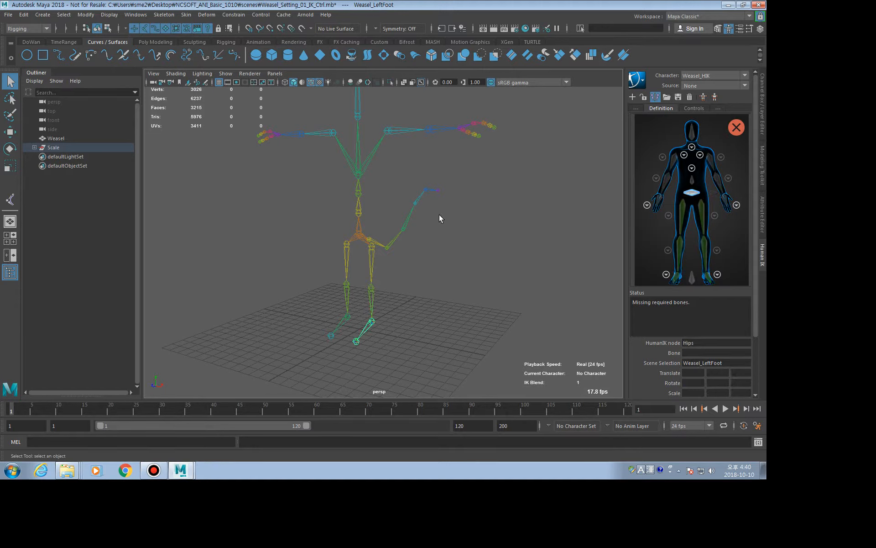
click(360, 240)
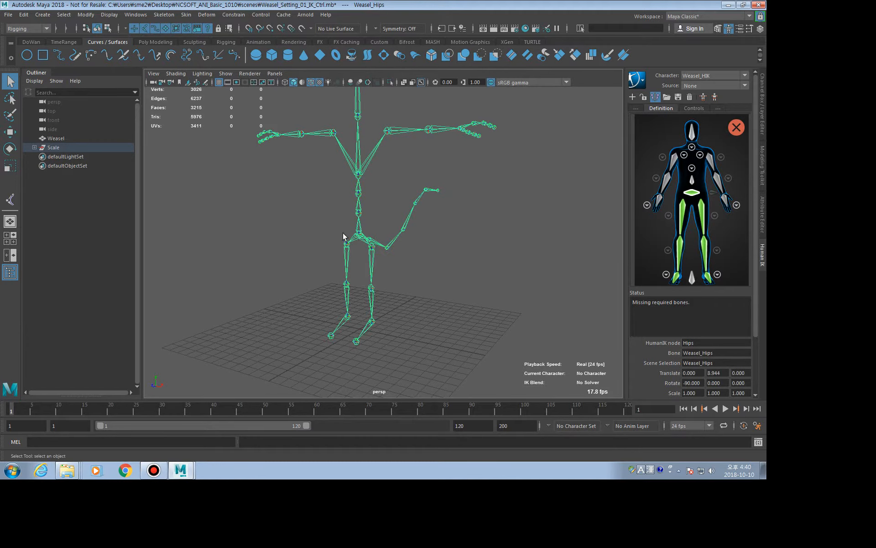
Assign the weasel's left upper arm, forearm and hand joints to the LeftArm, LeftForeArm and LeftHand nodes
click(712, 162)
click(413, 117)
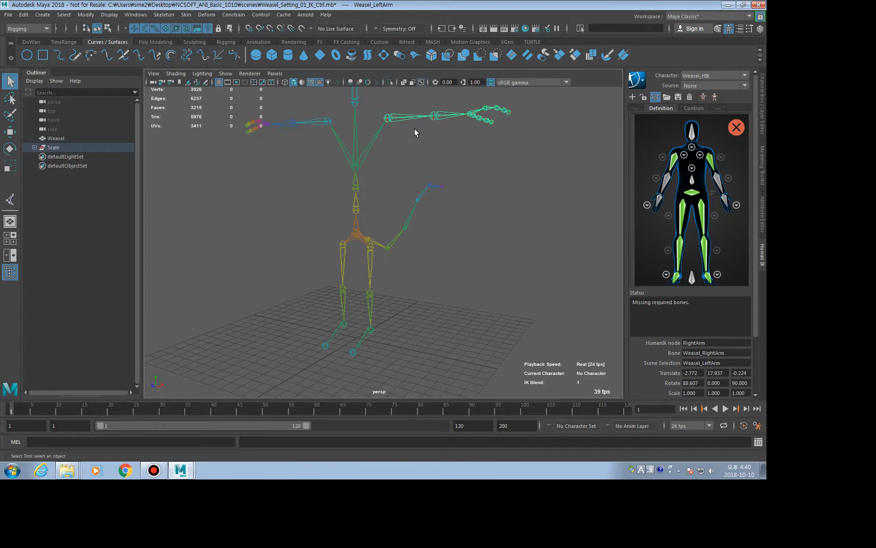
click(718, 184)
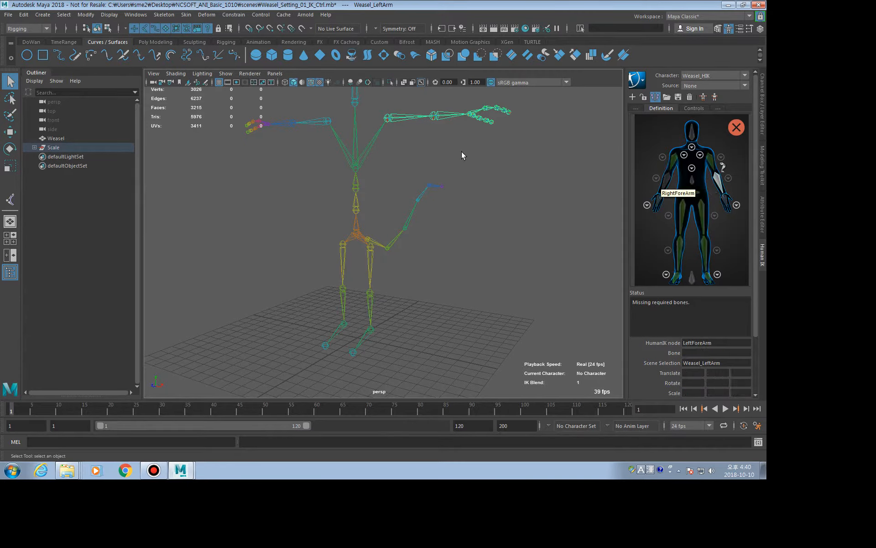
click(451, 114)
alt+drag(477, 132, 543, 180)
click(726, 201)
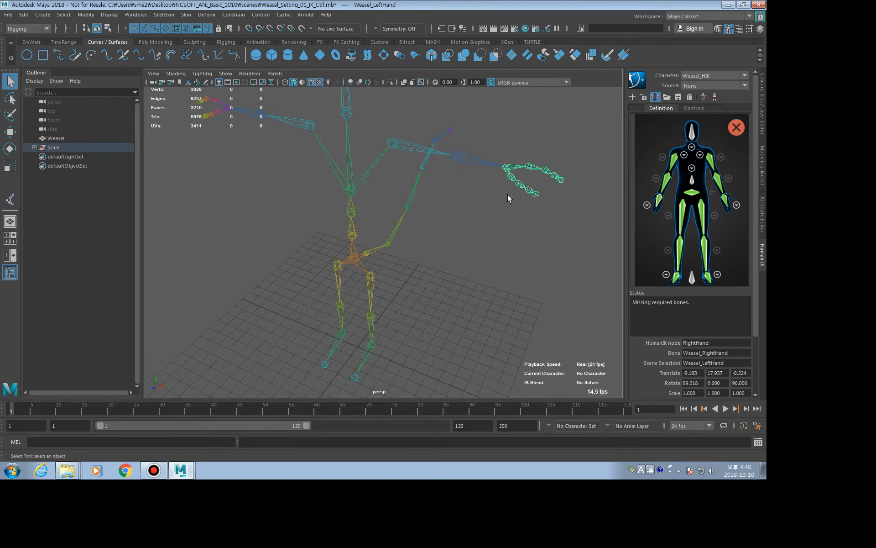
Assign the Weasel_Neck joint to the HumanIK Head node
alt+drag(509, 194, 539, 245)
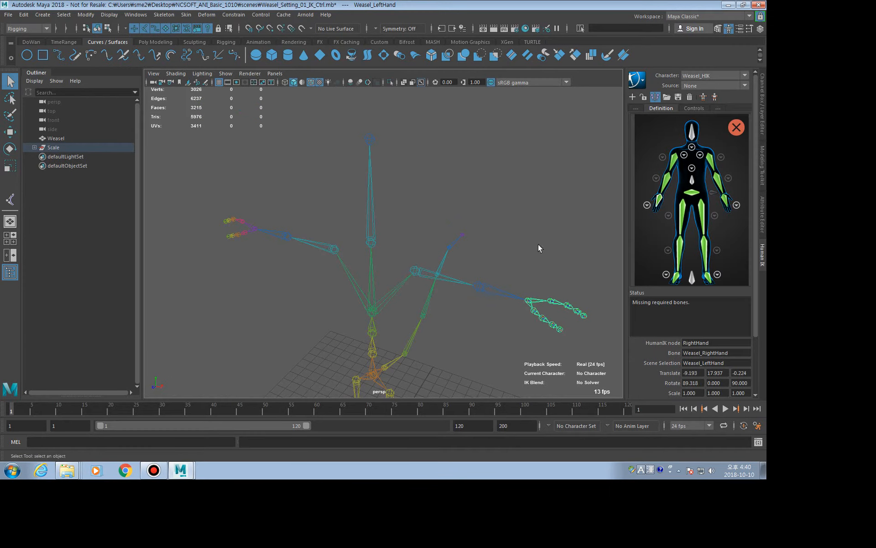
double_click(692, 132)
drag(332, 174, 395, 190)
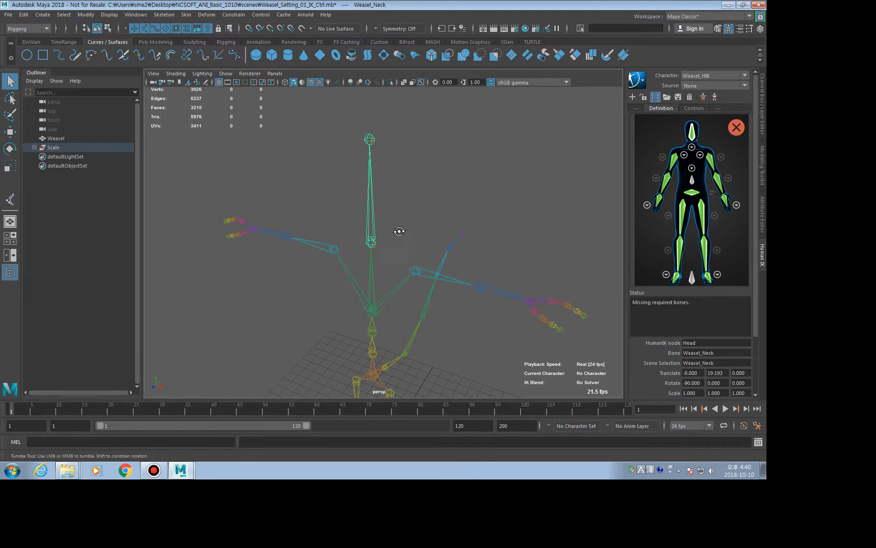
Assign the Weasel_Spine joint just above the hips to the HumanIK Spine node
alt+drag(397, 231, 413, 205)
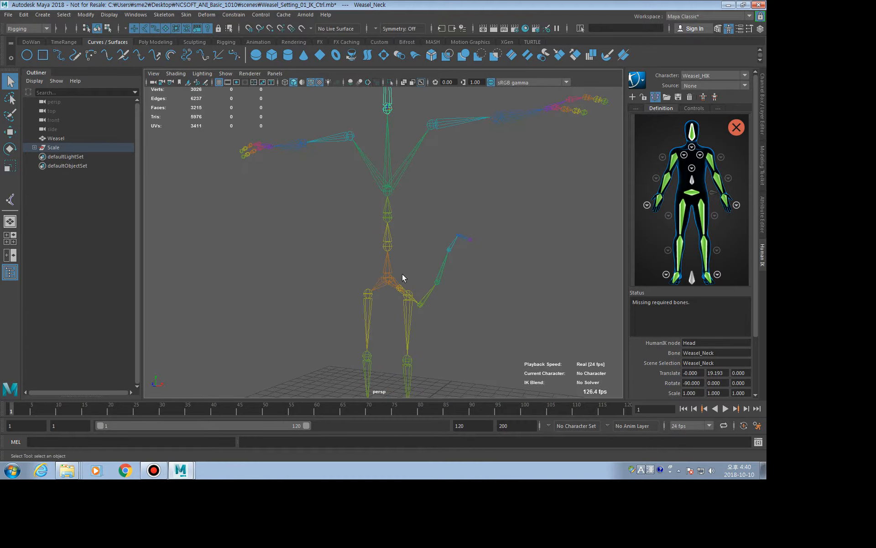
click(692, 181)
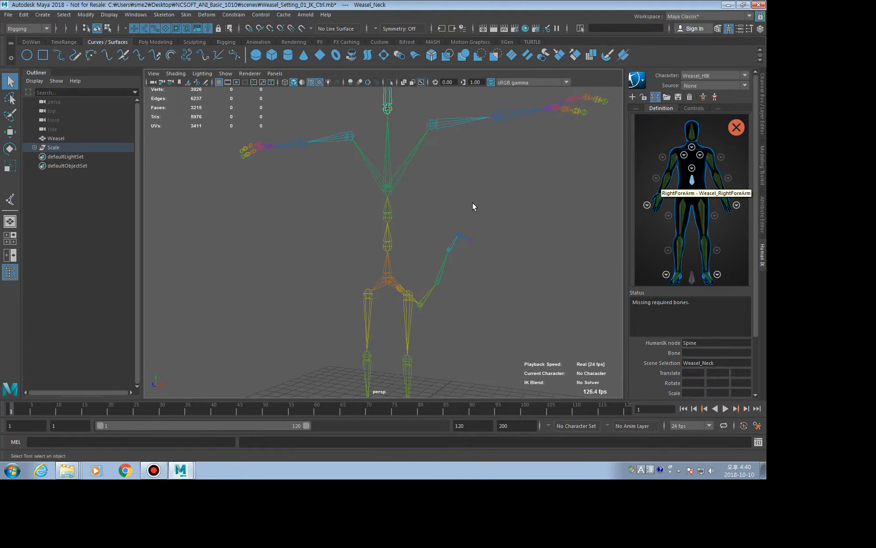
click(393, 241)
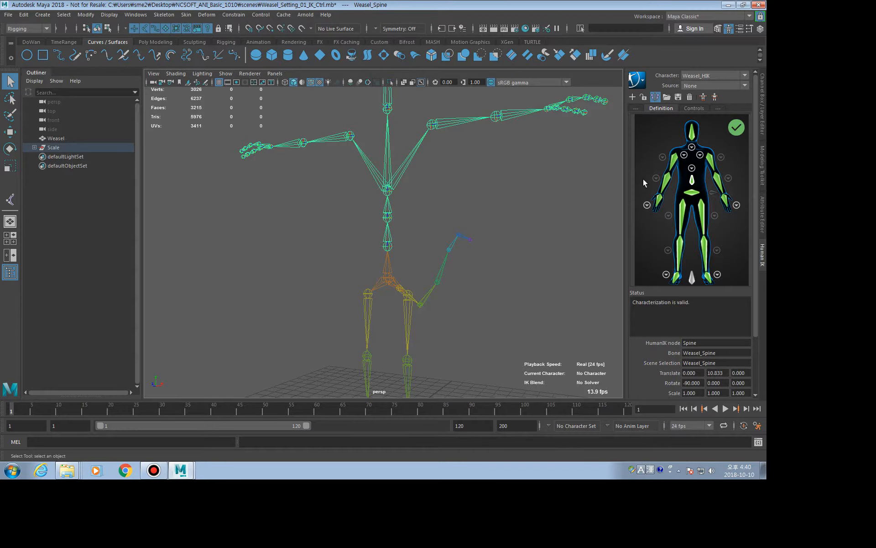
In the detailed spine view, assign the next two spine joints up to Spine1 and Spine2, and return to the full-body view
click(692, 169)
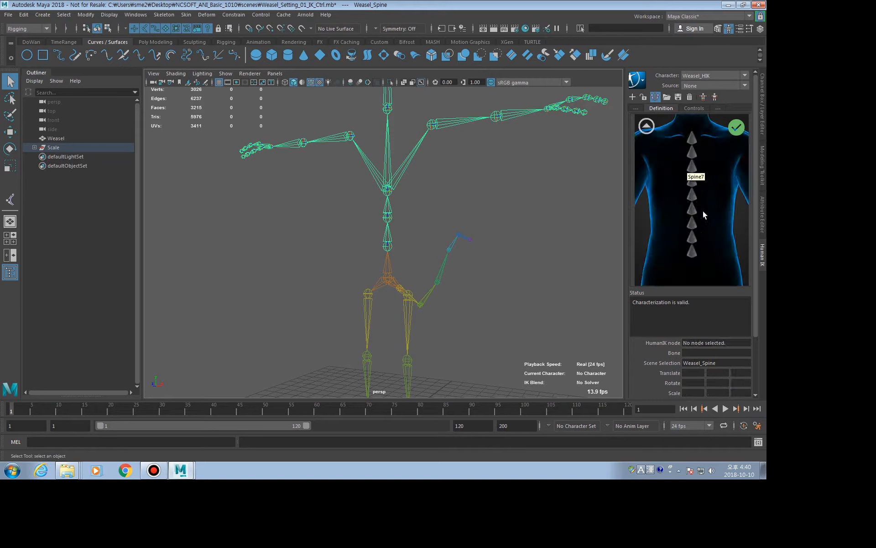
click(693, 251)
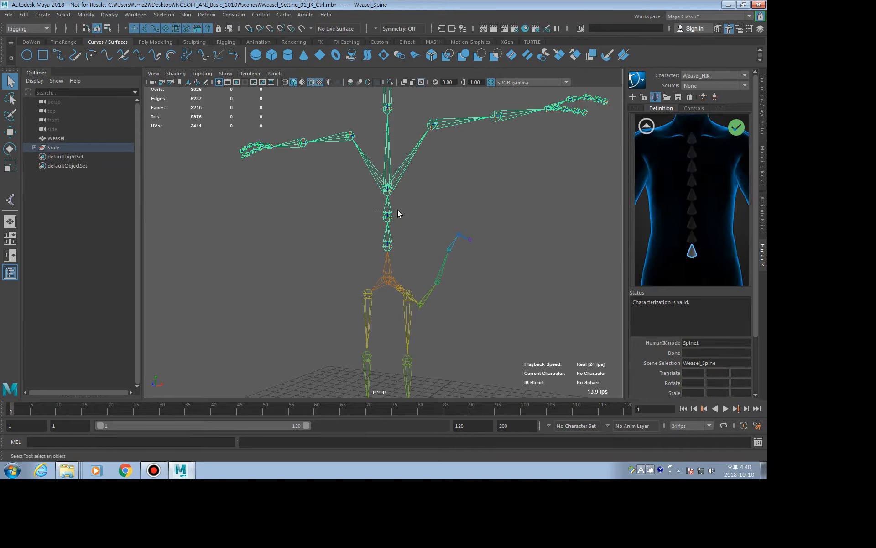
drag(398, 214, 399, 213)
click(694, 239)
click(387, 210)
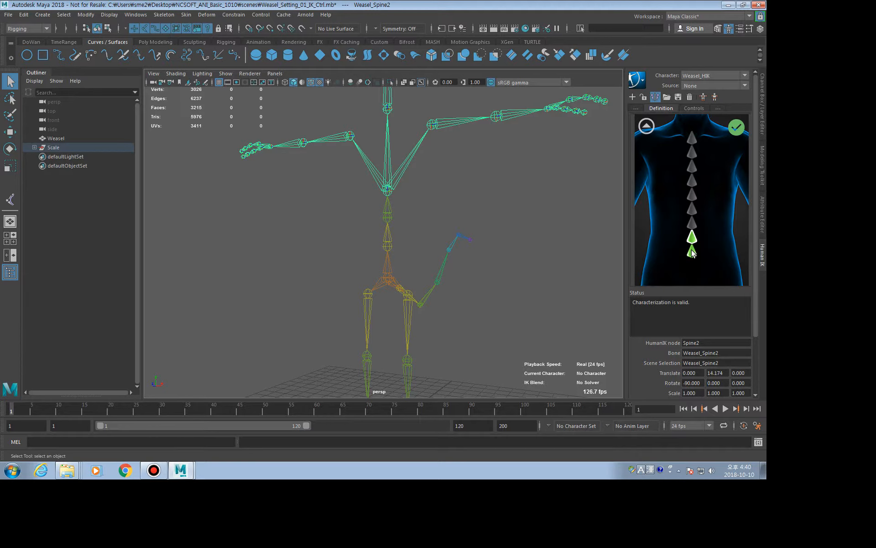
click(646, 125)
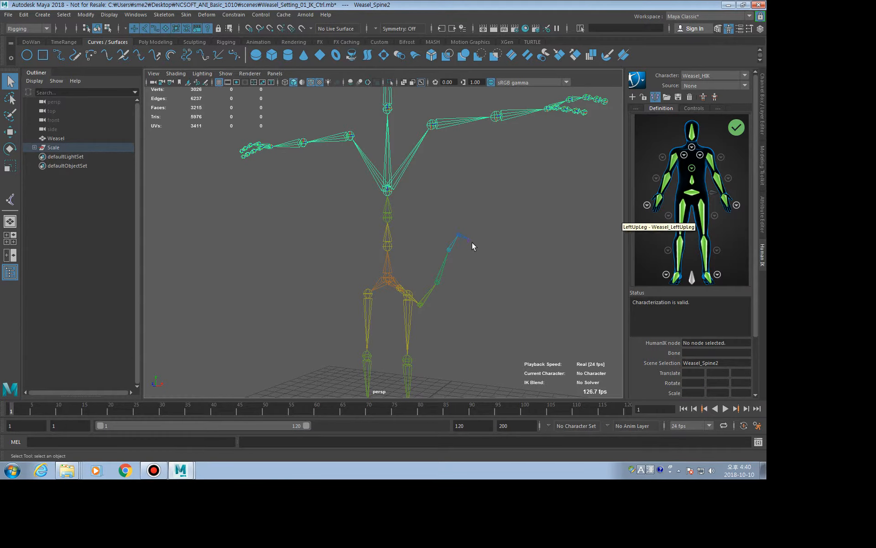
Clear the selection and show all object types again in the perspective view
alt+right_drag(470, 245, 364, 272)
alt+middle_drag(363, 271, 383, 176)
alt+drag(390, 185, 390, 215)
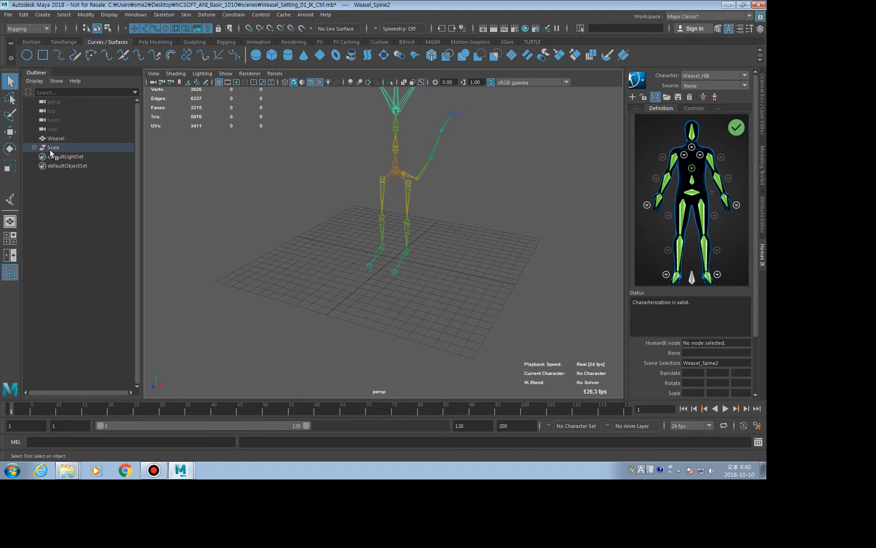
click(489, 215)
alt+right_drag(489, 215, 477, 280)
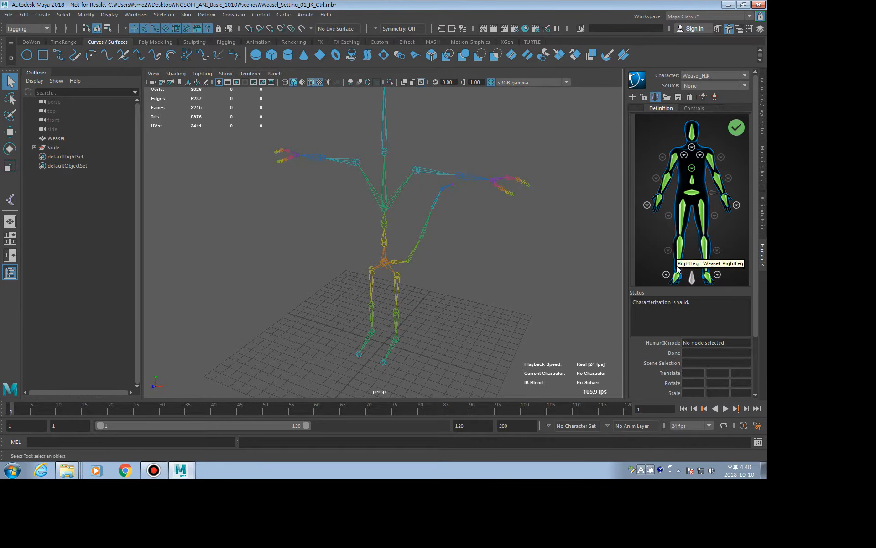
click(226, 74)
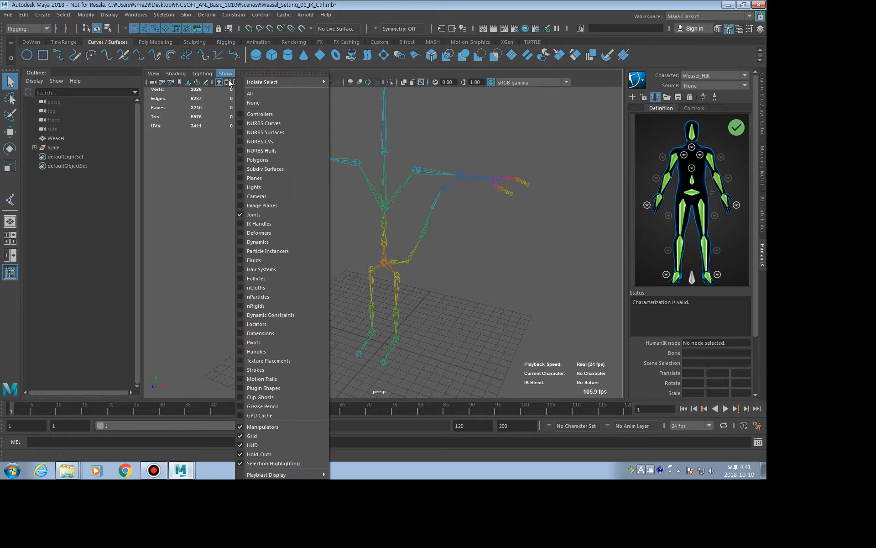
click(251, 94)
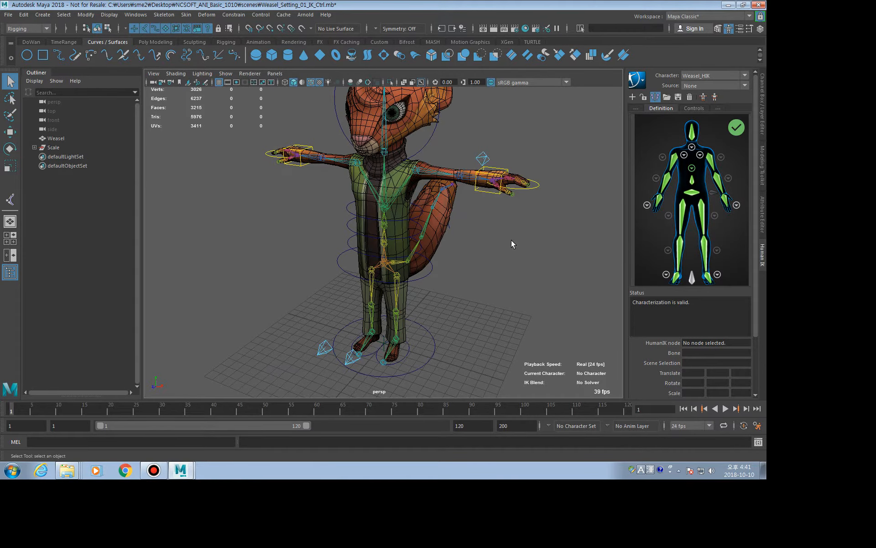
Create a custom rig mapping for the Weasel_HIK character
alt+drag(511, 245, 474, 243)
alt+middle_drag(483, 262, 506, 303)
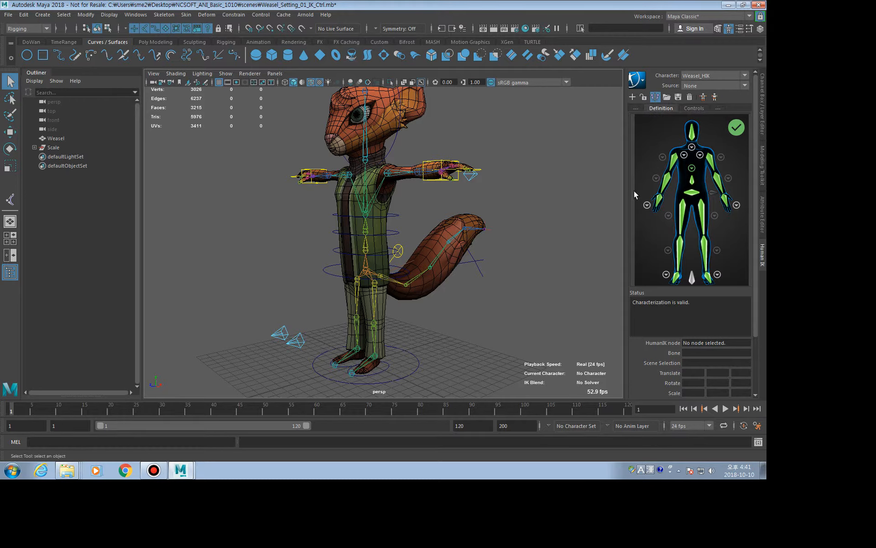
click(715, 97)
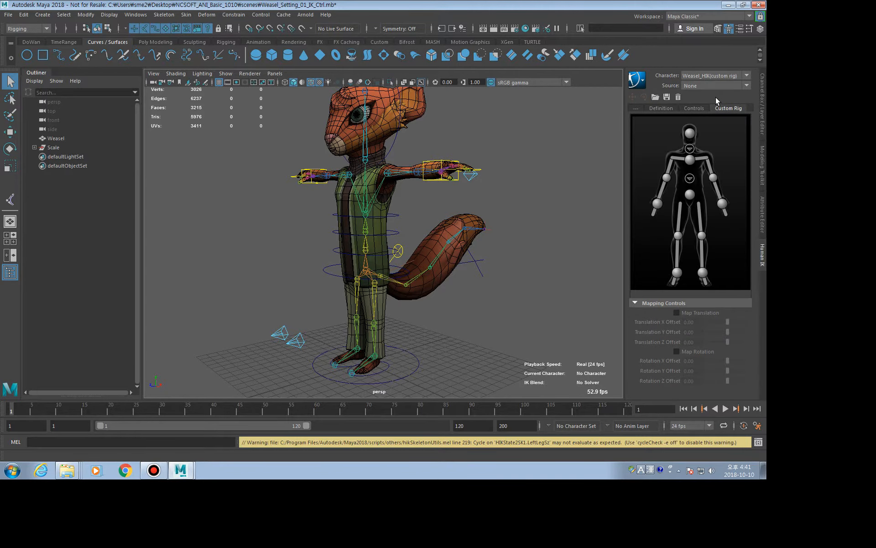
alt+drag(507, 188, 516, 210)
mouse_move(497, 251)
alt+mouse_down()
mouse_move(496, 237)
mouse_move(498, 246)
alt+mouse_up()
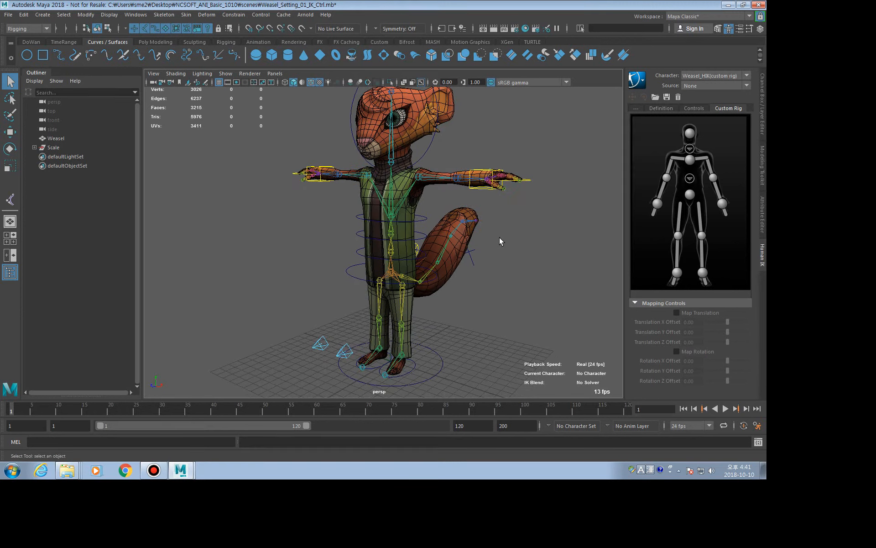
alt+drag(485, 294, 462, 302)
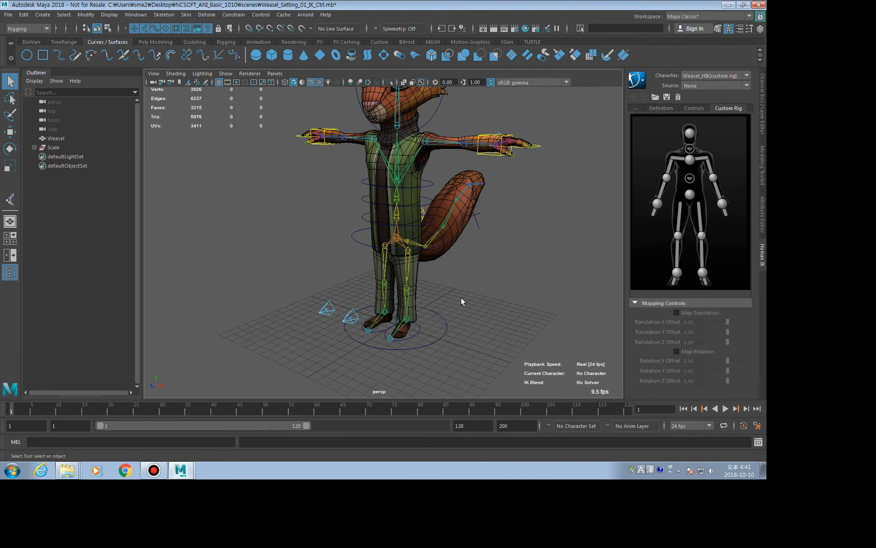
Assign the Ctrl_Left_Leg and Ctrl_Right_Leg controls to the left and right ankle effectors of the custom rig
click(418, 333)
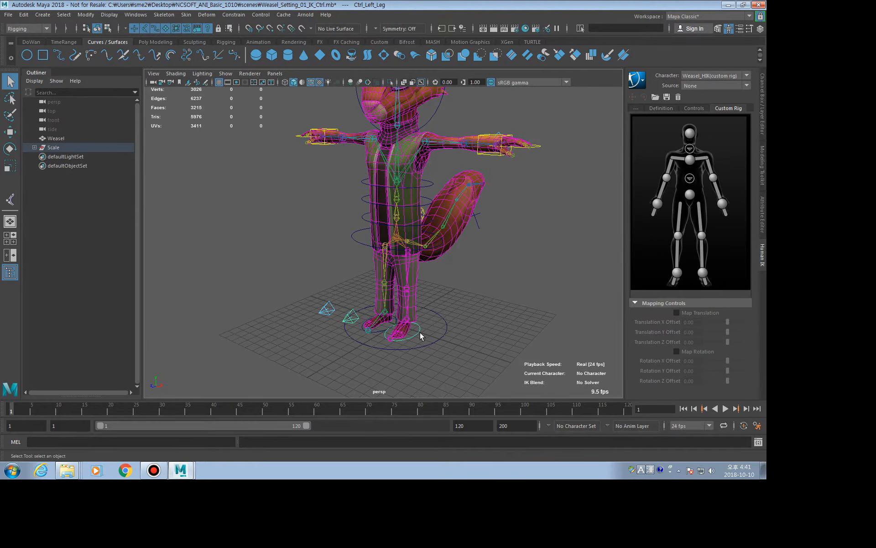
right_click(705, 273)
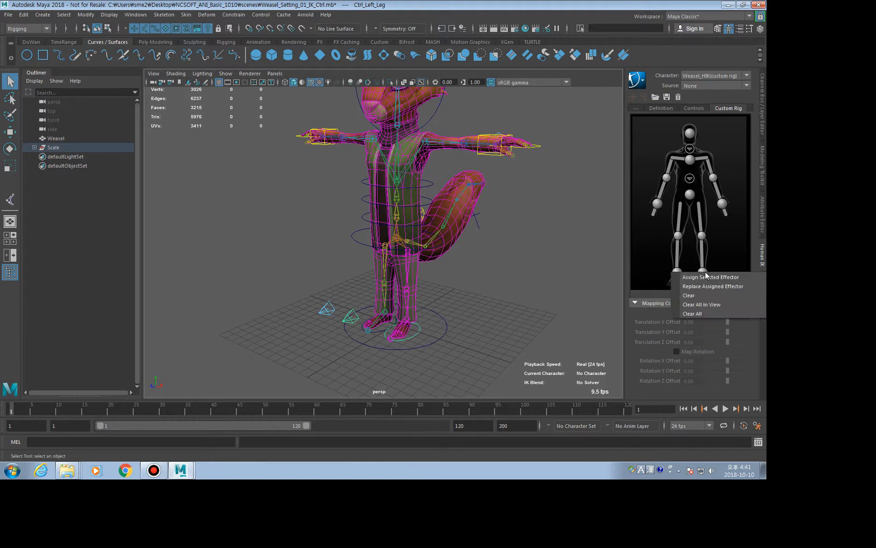
click(736, 278)
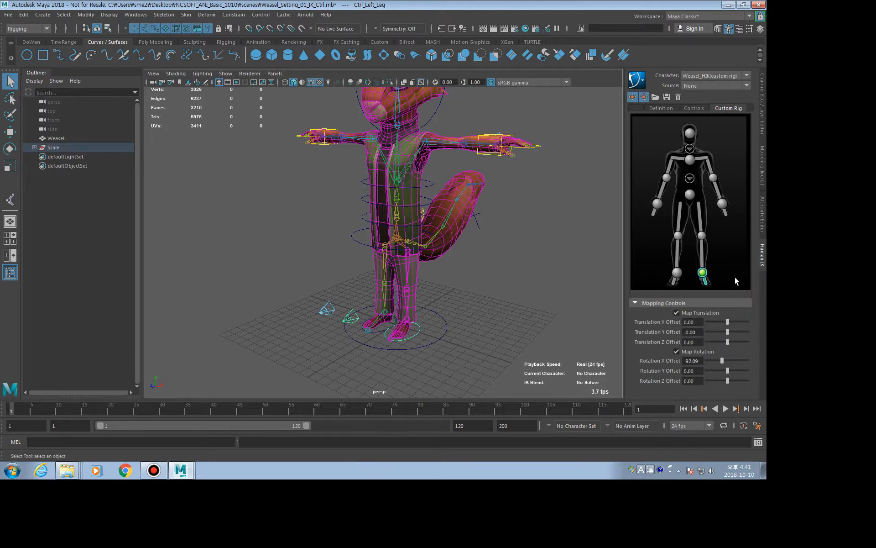
click(381, 334)
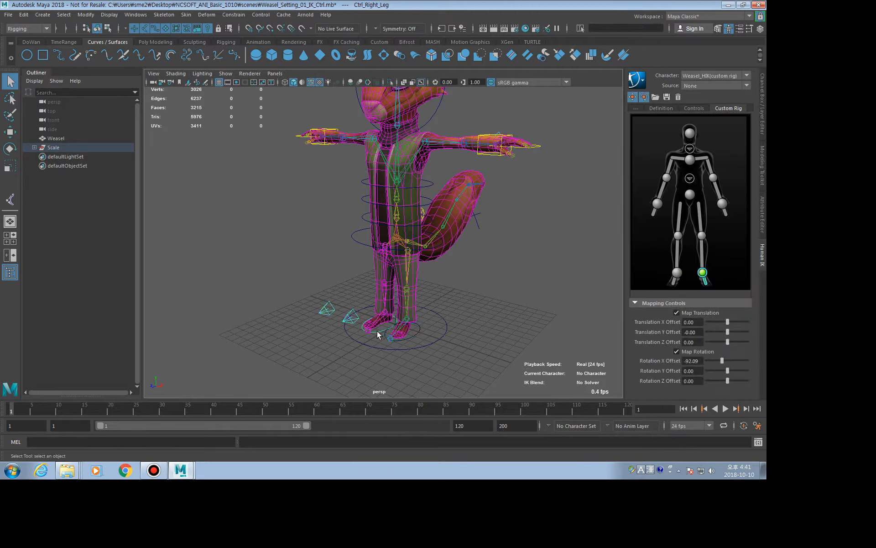
right_click(678, 273)
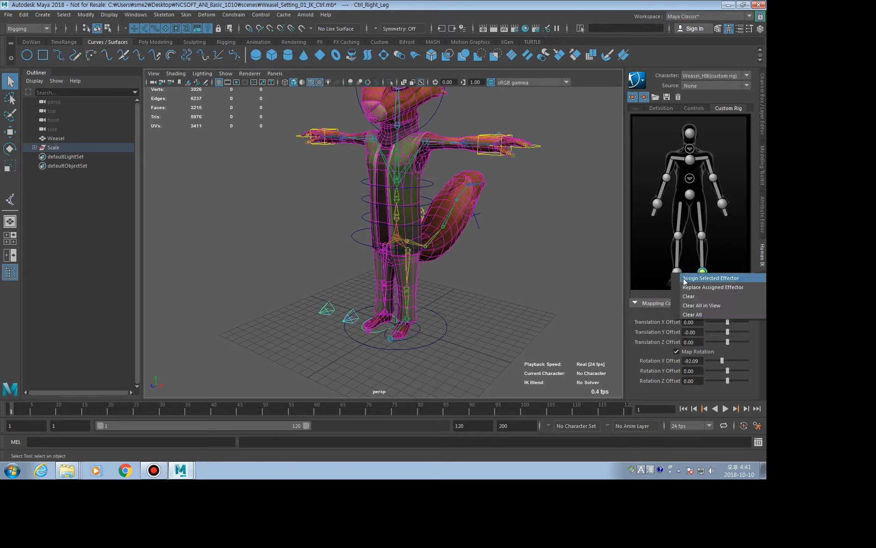
click(684, 278)
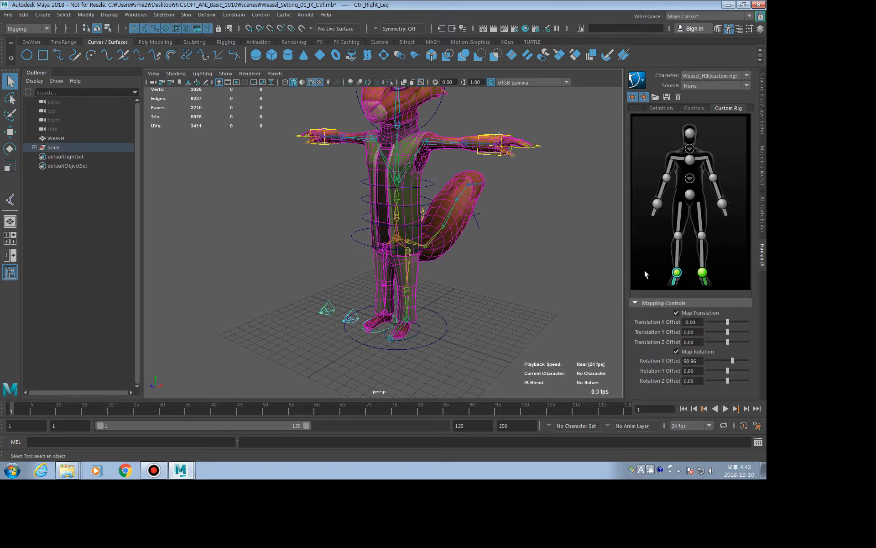
Assign the Ctrl_Left_Arm and Ctrl_Right_Arm controls to the left and right wrist effectors of the custom rig
alt+drag(527, 252, 503, 255)
click(509, 244)
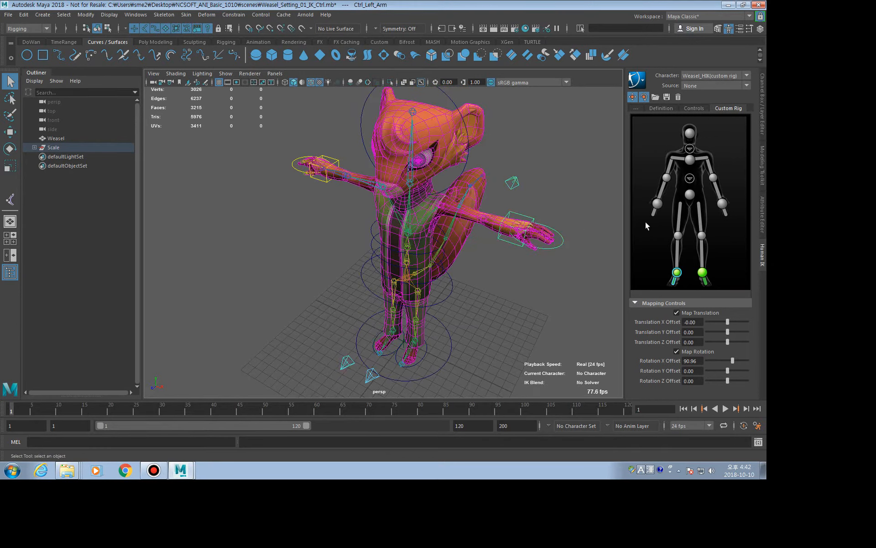
right_click(721, 204)
click(712, 208)
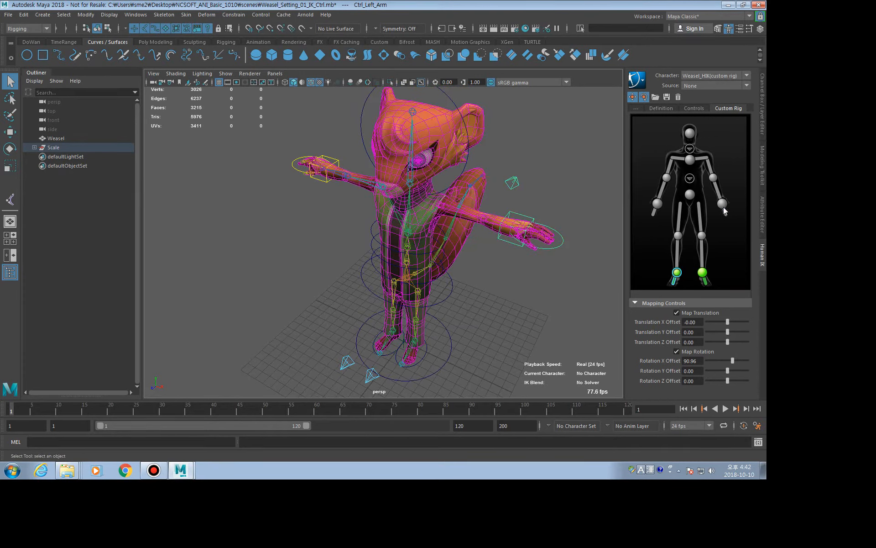
mouse_move(354, 211)
alt+mouse_down()
mouse_move(340, 220)
mouse_move(351, 212)
alt+mouse_up()
click(348, 207)
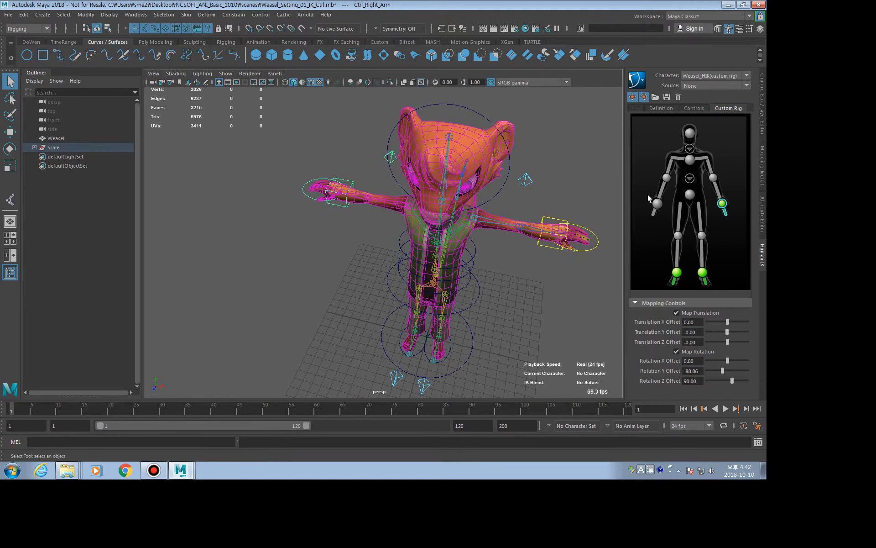
right_click(655, 206)
click(667, 208)
Assign the Ctrl_Body control around the weasel's hips to the hip effector
alt+drag(579, 237, 509, 209)
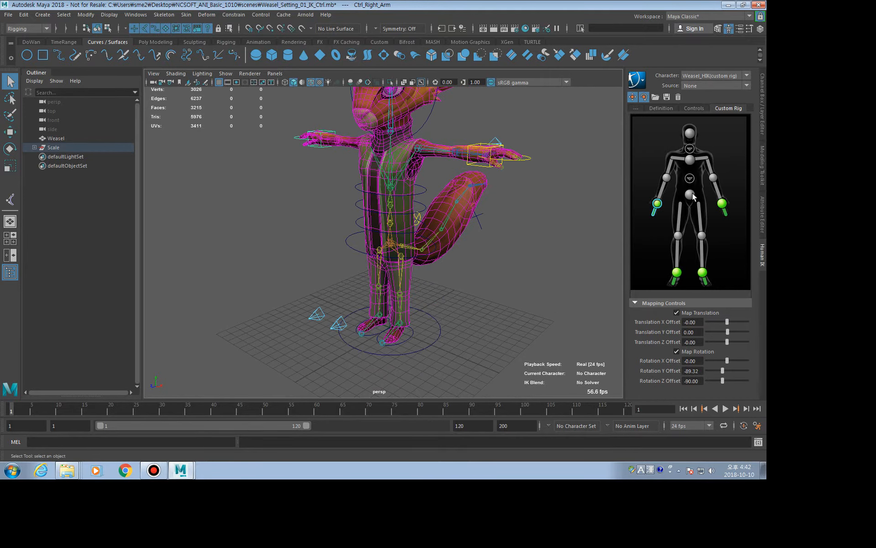
drag(349, 252, 350, 253)
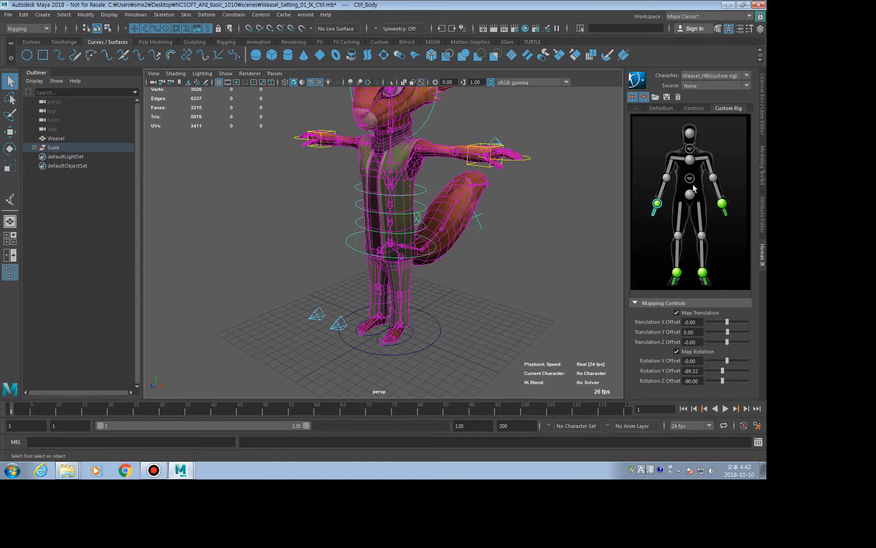
right_click(691, 194)
click(703, 202)
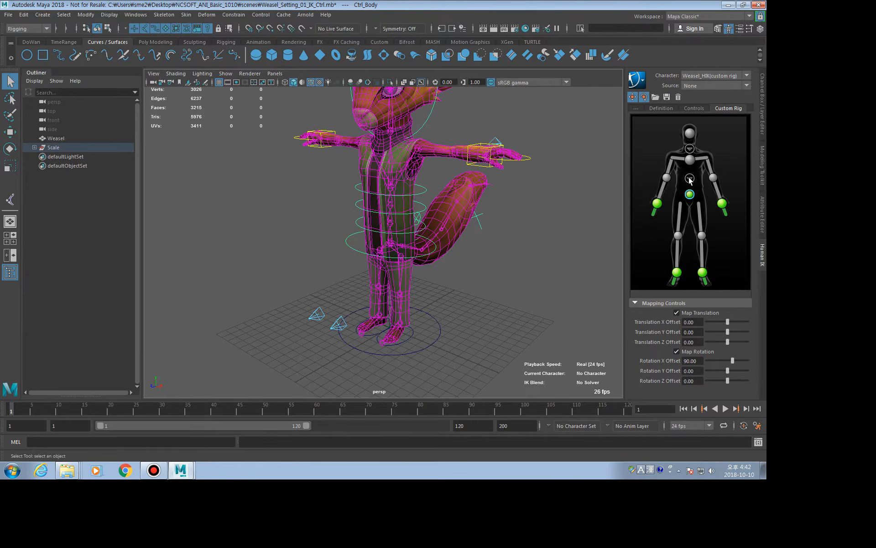
In the detailed spine view, assign Ctrl_nurbsCircle5, Ctrl_nurbsCircle6 and Ctrl_nurbsCircle7 to the three spine effectors from bottom to top, and return to the full-body view
click(690, 179)
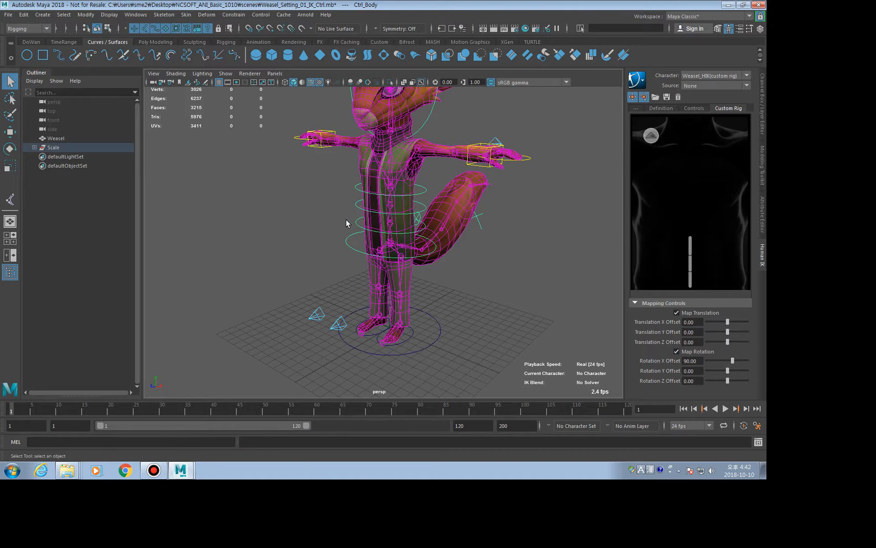
click(360, 229)
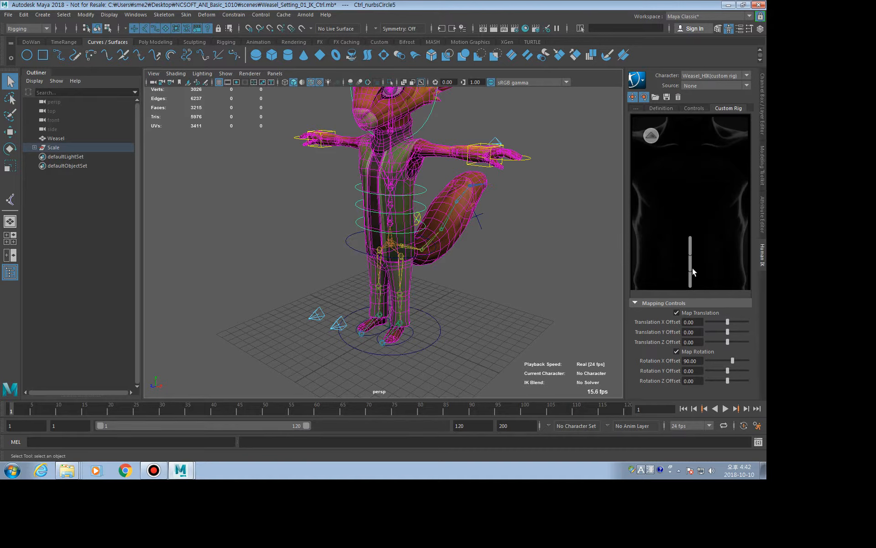
right_click(691, 283)
click(699, 288)
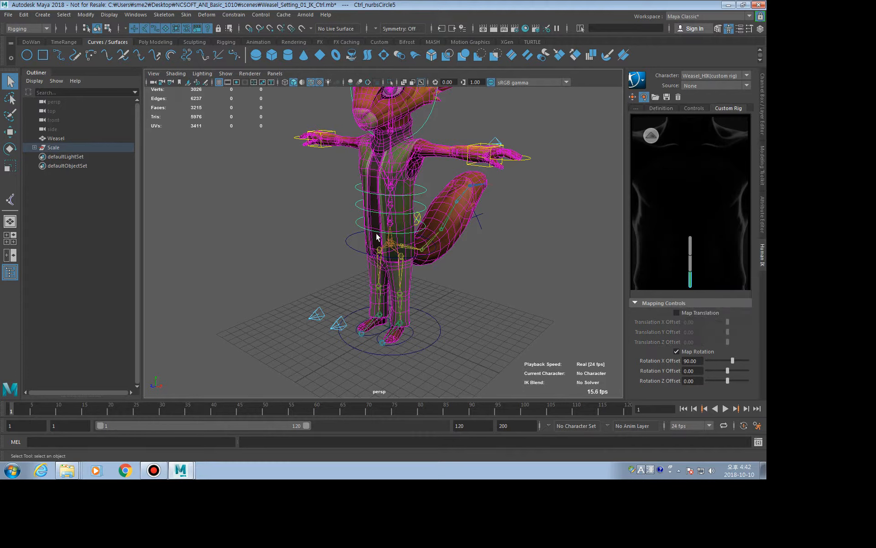
click(357, 213)
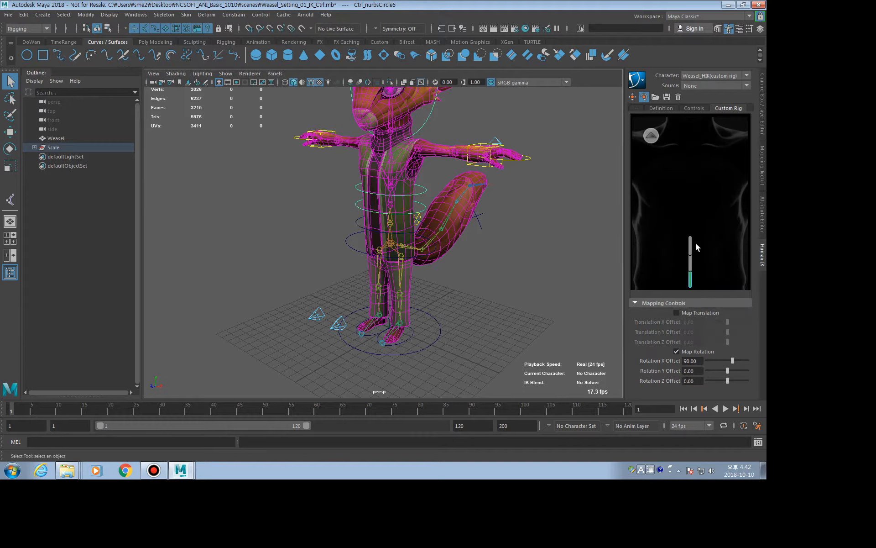
right_click(690, 267)
click(698, 270)
drag(354, 190, 360, 196)
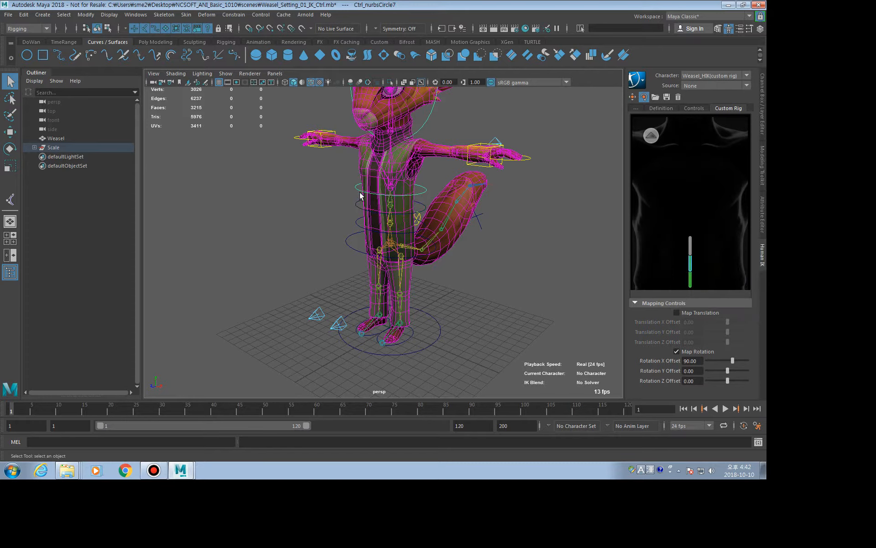
right_click(689, 248)
click(690, 255)
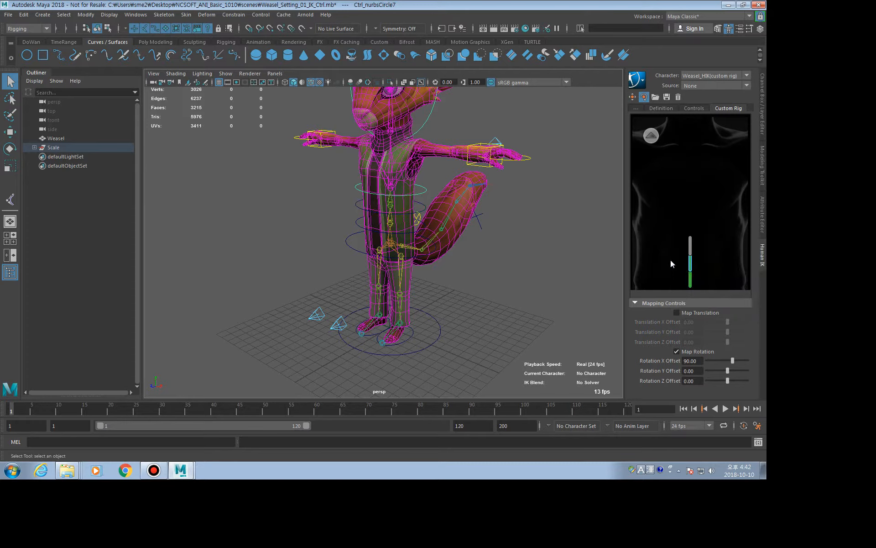
click(651, 136)
Assign the Ctrl_Head control around the weasel's head to the head effector
scroll(525, 188, down, 2)
alt+middle_drag(485, 184, 485, 247)
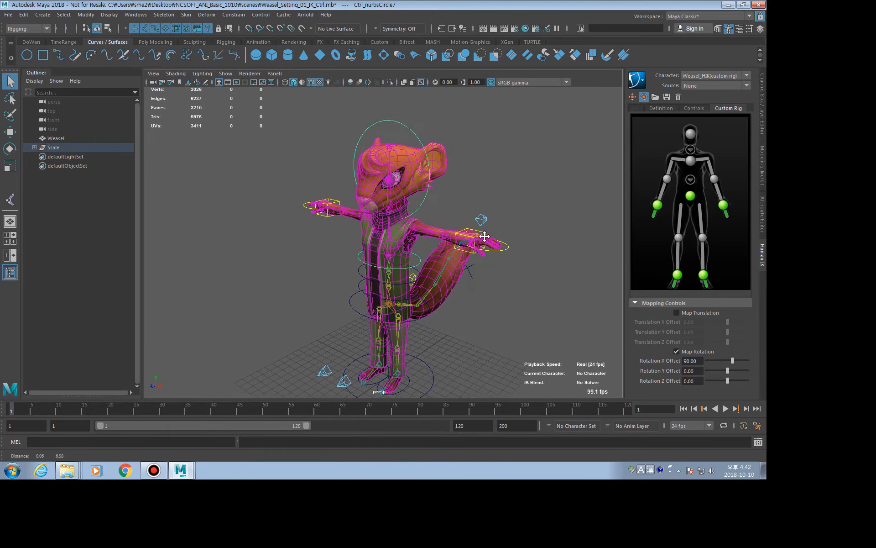
drag(405, 122, 406, 122)
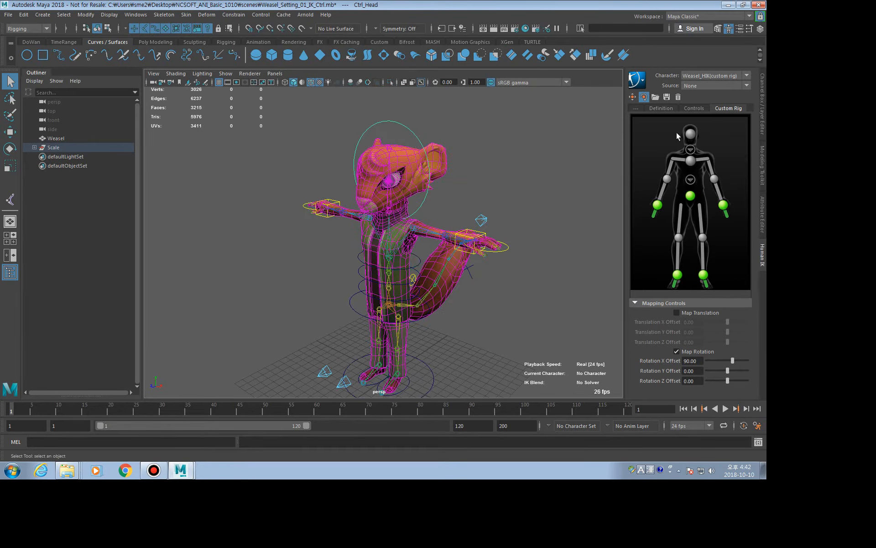
right_click(691, 136)
click(710, 139)
Clear the selection and frame the whole weasel rig in the perspective view
scroll(516, 172, down, 2)
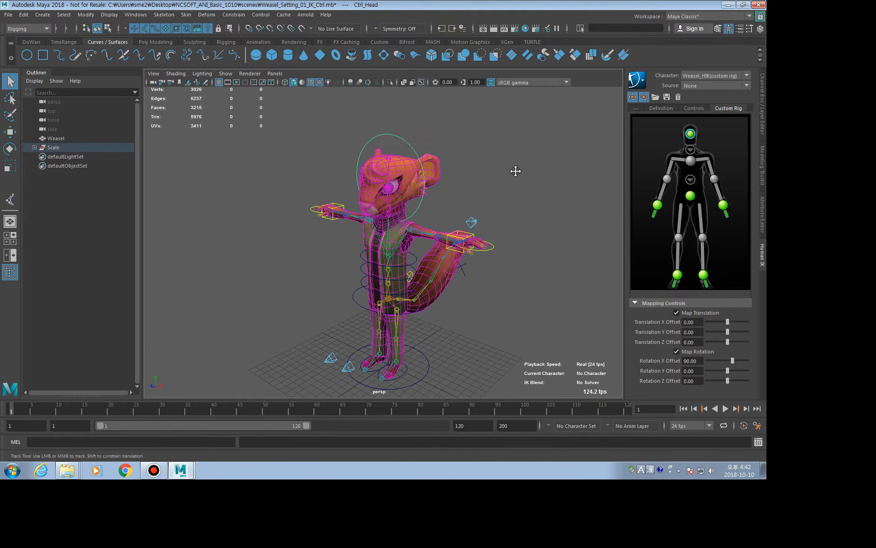
alt+drag(515, 172, 510, 175)
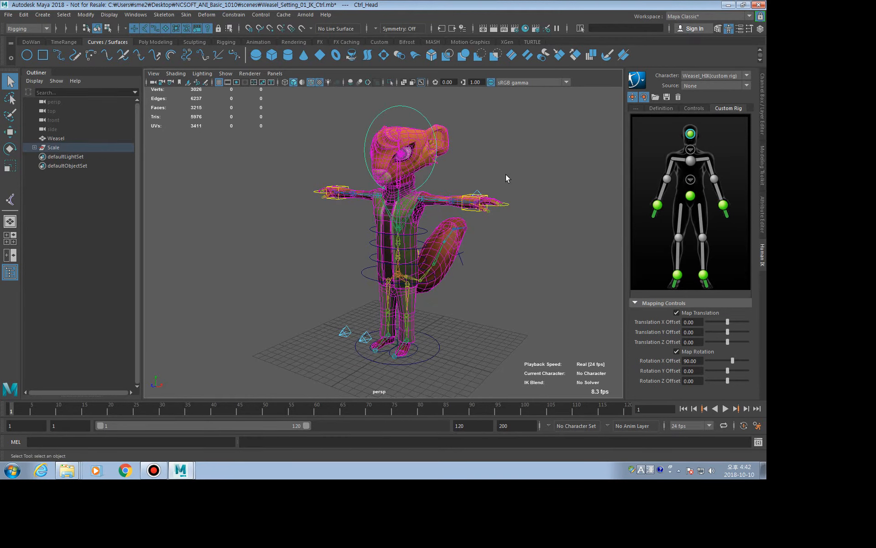
click(508, 170)
key(a)
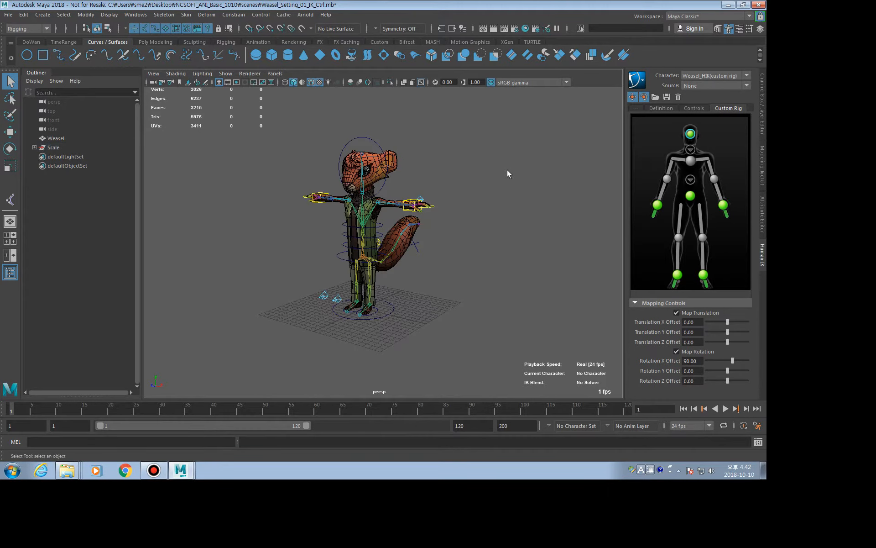
alt+drag(497, 209, 503, 222)
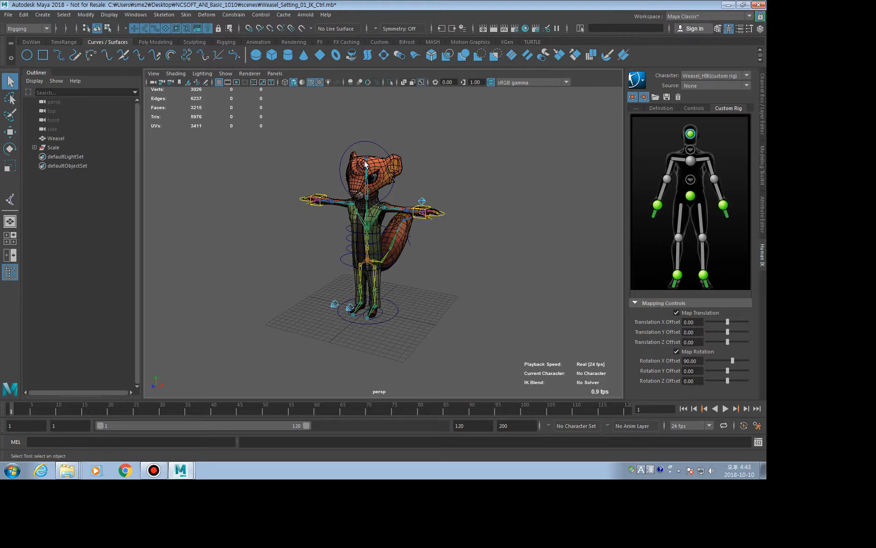
Import Sven_Walk_To_Idle.fbx from the Sven_ANI favorites folder of the Content Browser into the scene, and close the browser
click(135, 15)
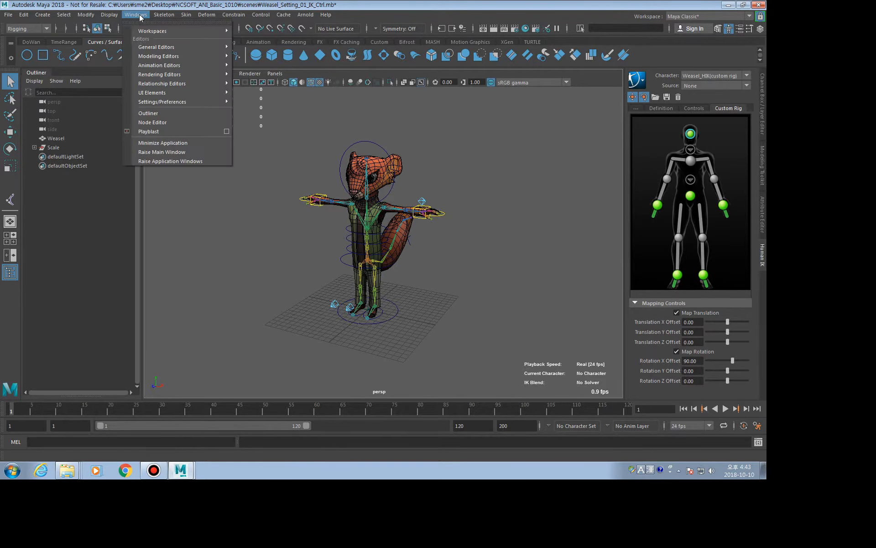
mouse_move(149, 49)
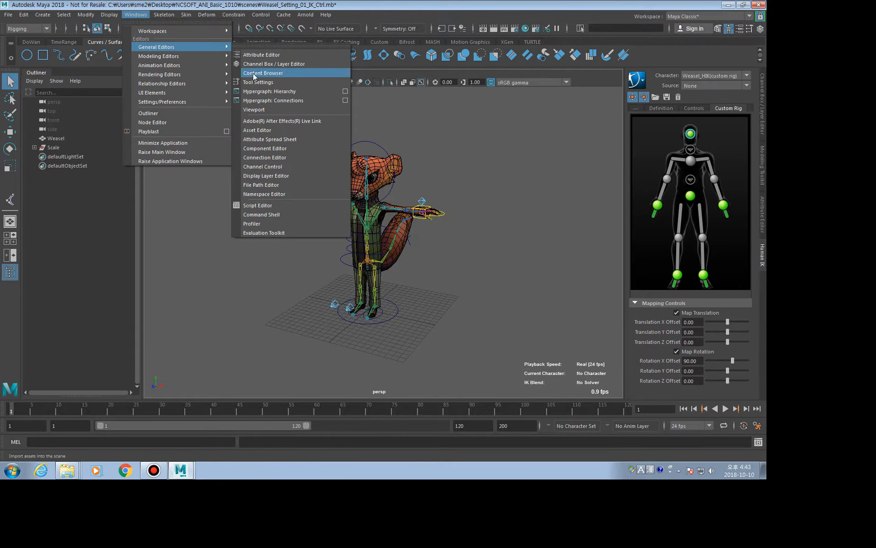
click(281, 74)
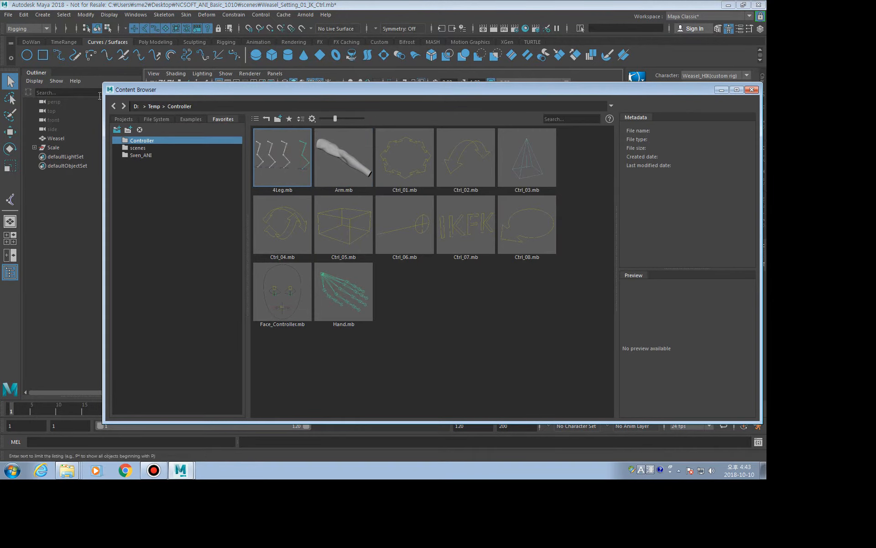
drag(109, 86, 224, 76)
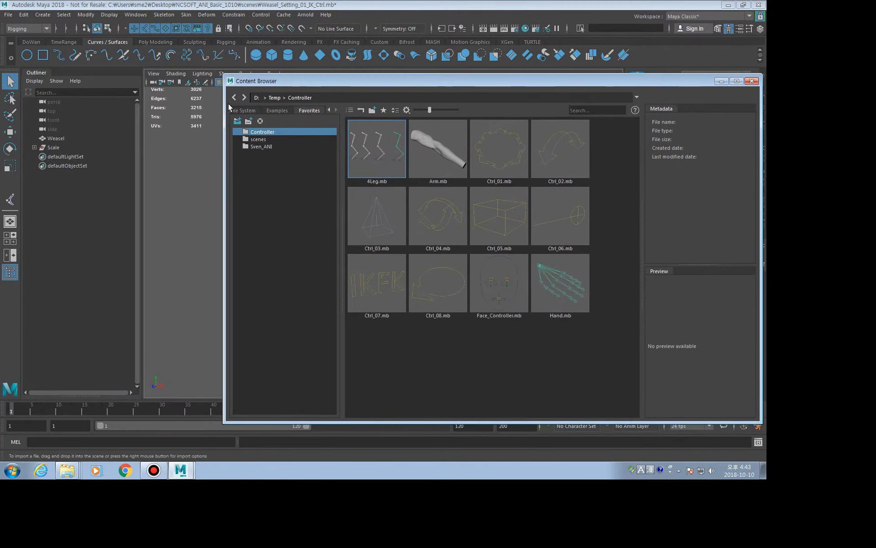
click(259, 146)
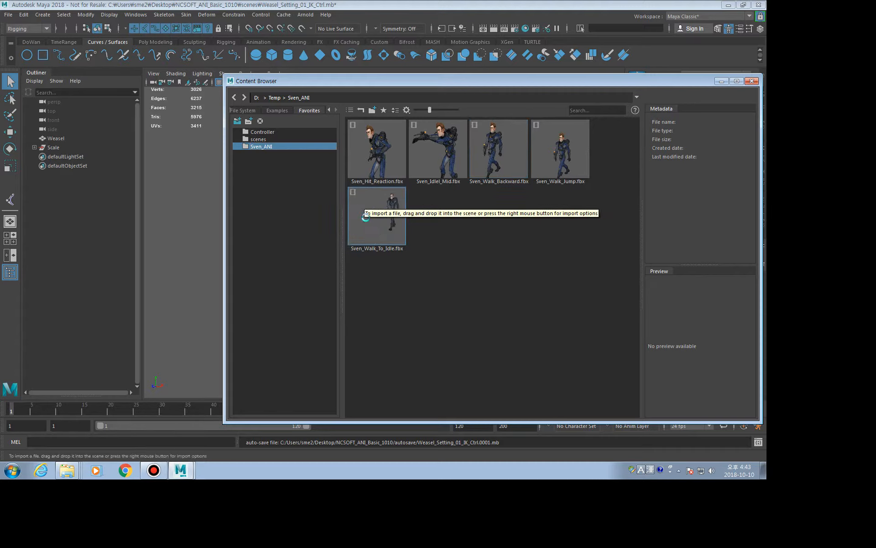
drag(375, 214, 766, 151)
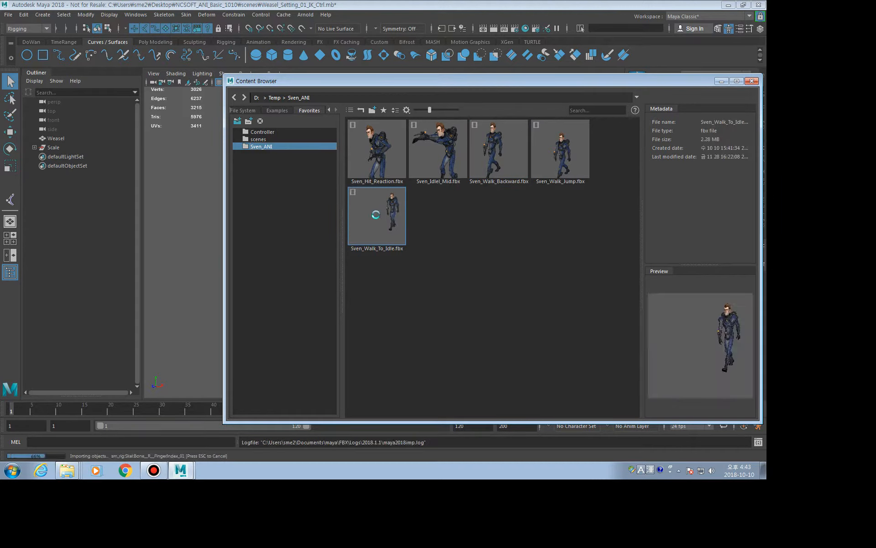
click(751, 81)
Scrub the imported walk animation back to frame 1 and select the right lower-leg joint of the imported skeleton
click(503, 344)
alt+drag(503, 344, 398, 343)
drag(64, 404, 12, 403)
click(438, 282)
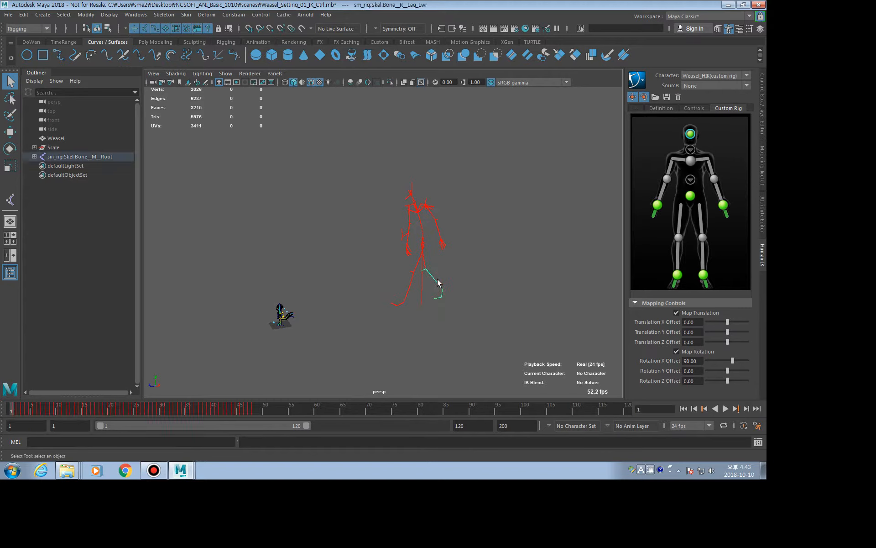
Move to frame 48 and set the animation and playback range to end at frame 48
click(256, 410)
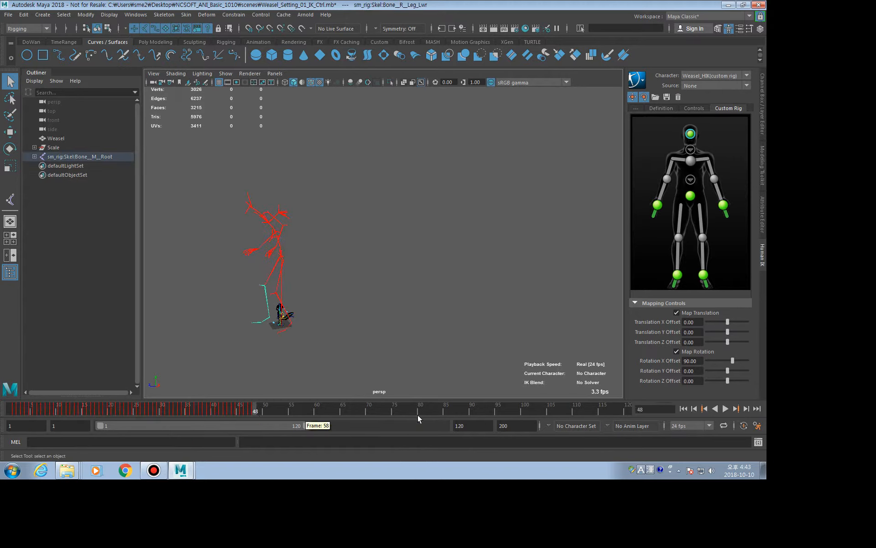
double_click(505, 422)
text(4)
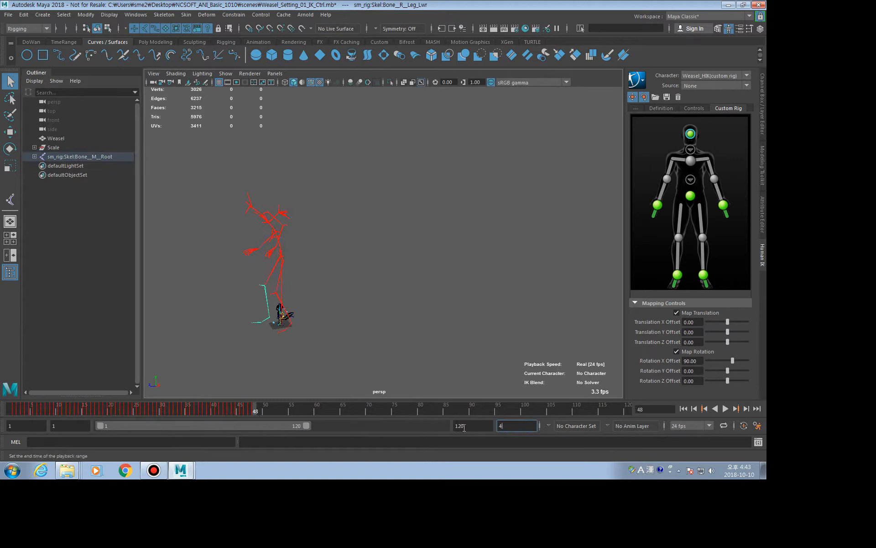
text(8)
key(Return)
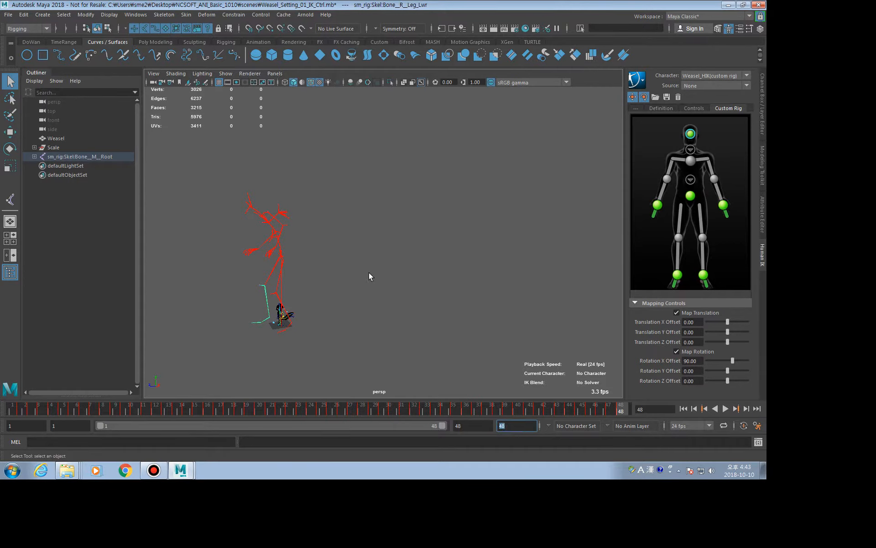
Clear the joint selection and set the Weasel_HIK character's source to sm_rig:Skel:Sven_HIK
scroll(383, 295, up, 8)
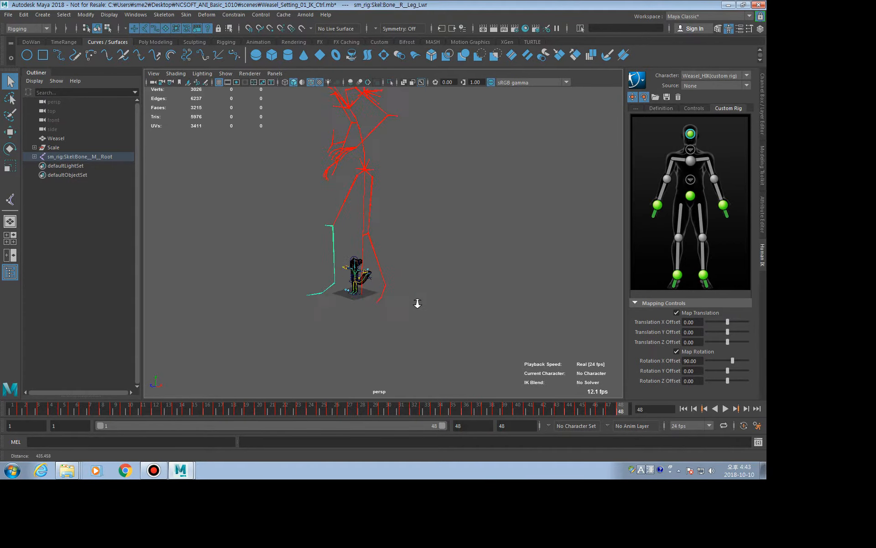
alt+middle_drag(453, 327, 510, 274)
click(517, 238)
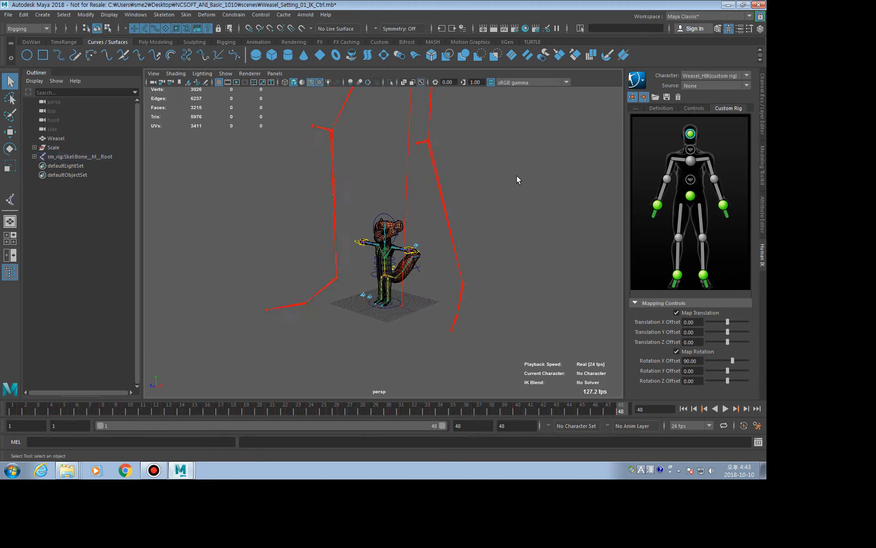
click(687, 85)
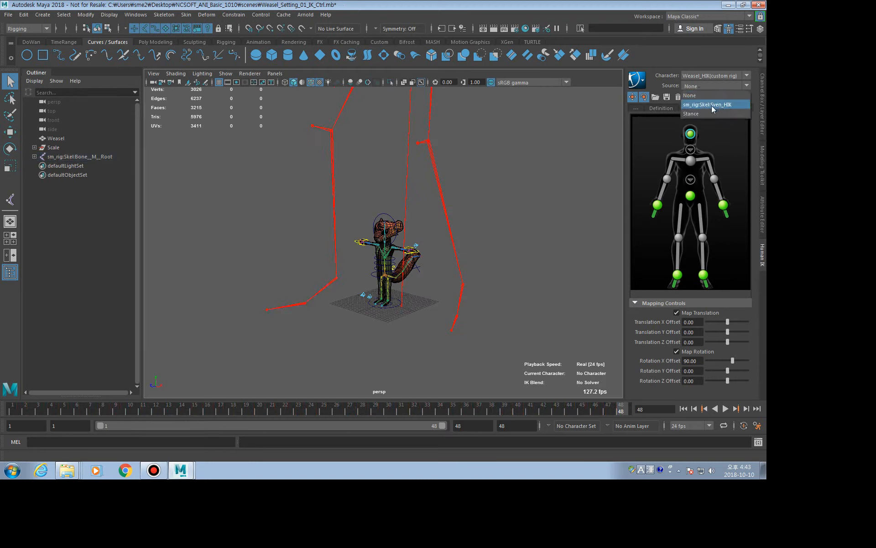
click(706, 104)
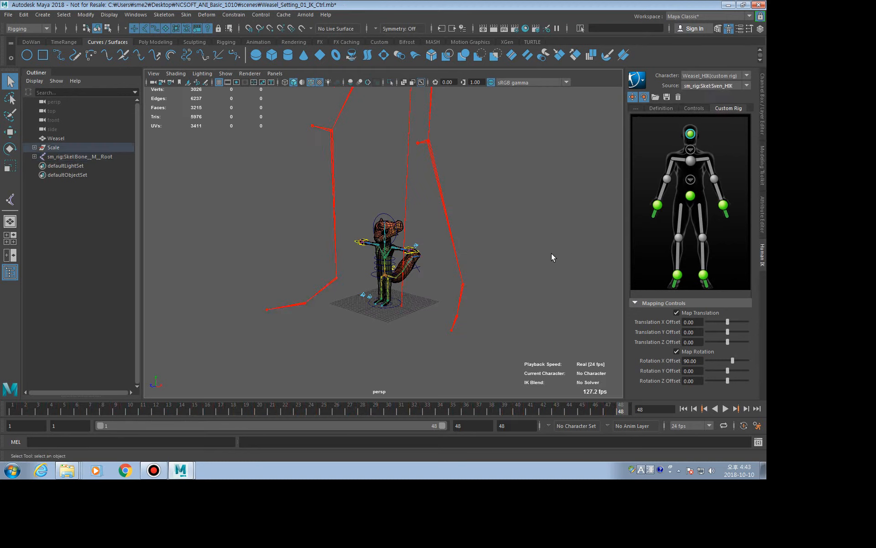
Play the retargeted walk on the weasel from the first frame, and stop the playback
mouse_move(473, 277)
alt+mouse_down()
mouse_move(447, 277)
mouse_move(475, 278)
alt+mouse_up()
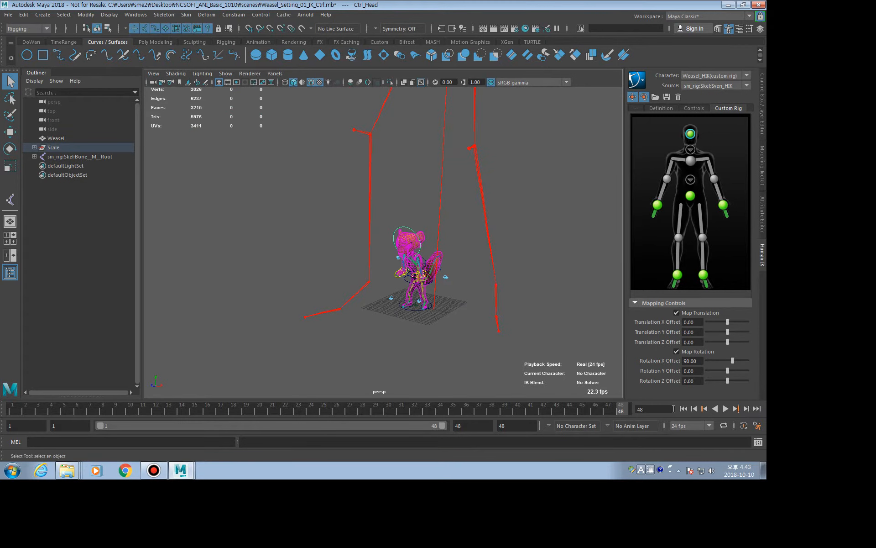
click(683, 408)
click(726, 409)
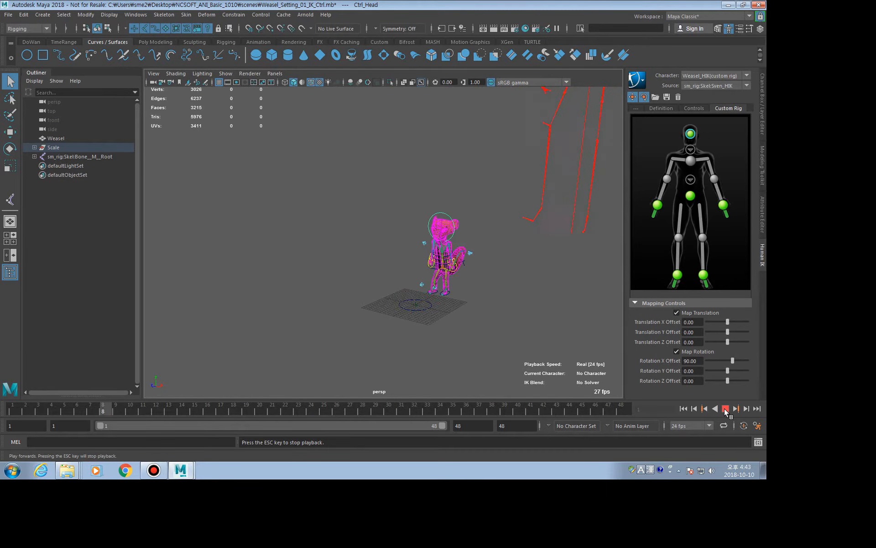
click(726, 408)
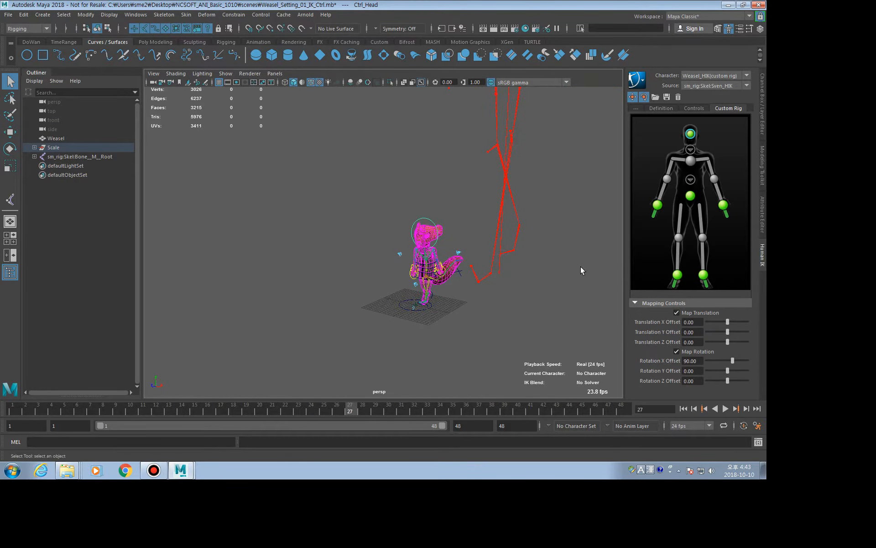
Bake the retargeted Sven motion to the weasel's custom rig
click(641, 81)
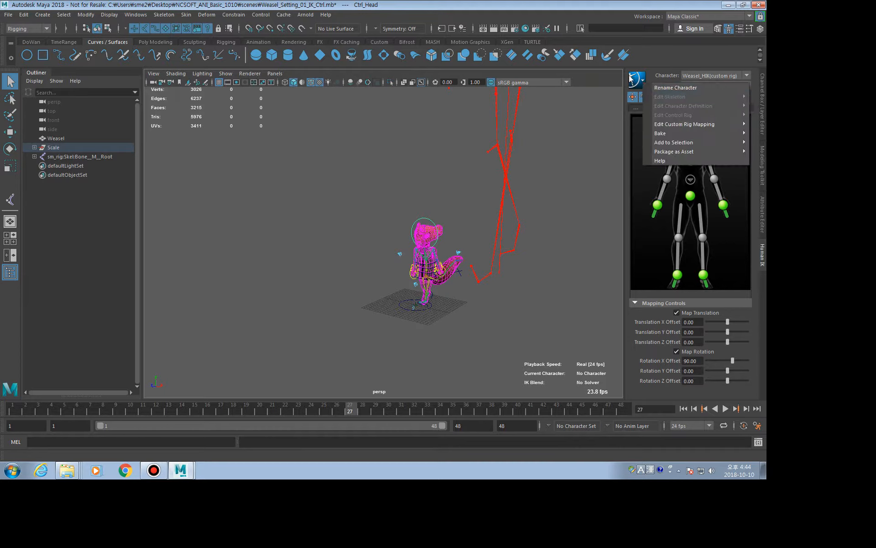
mouse_move(673, 136)
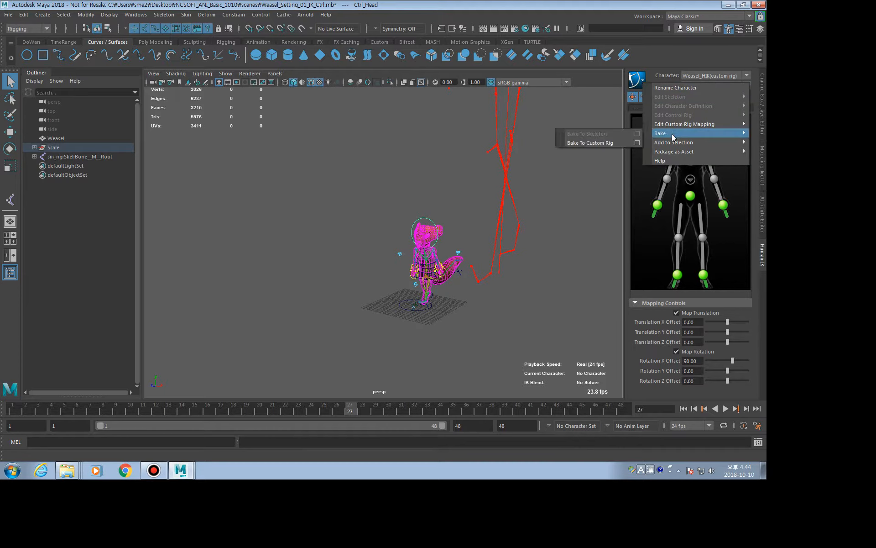
click(587, 143)
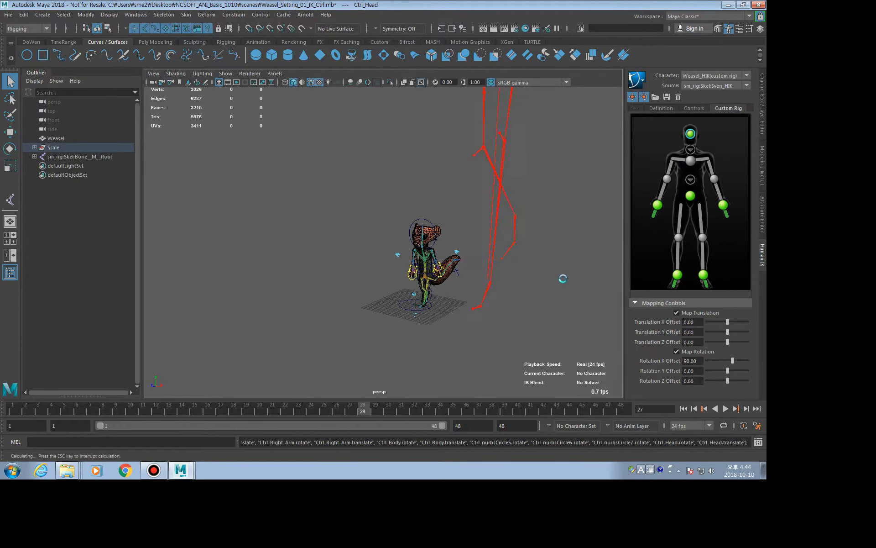
Delete the imported Sven skeleton by its root joint, sm_rig:Skel:Bone__M__Root
alt+right_drag(477, 280, 132, 244)
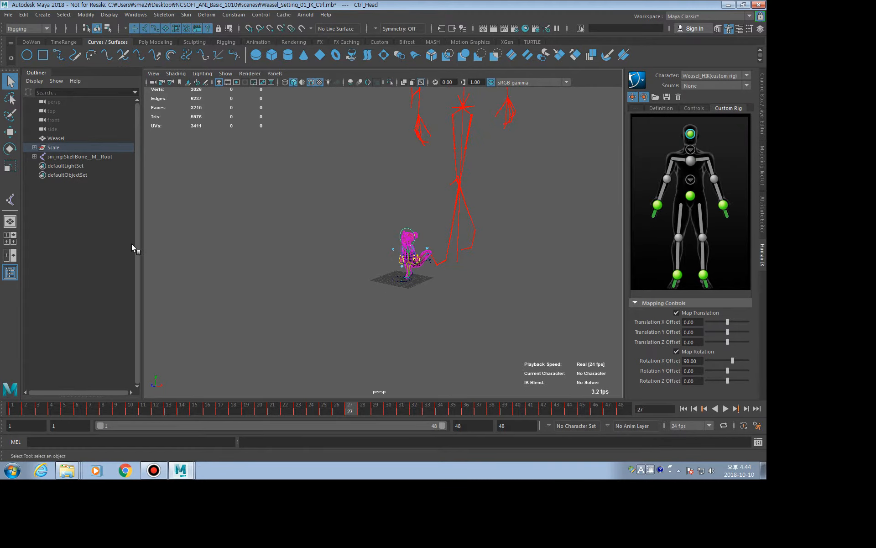
click(111, 159)
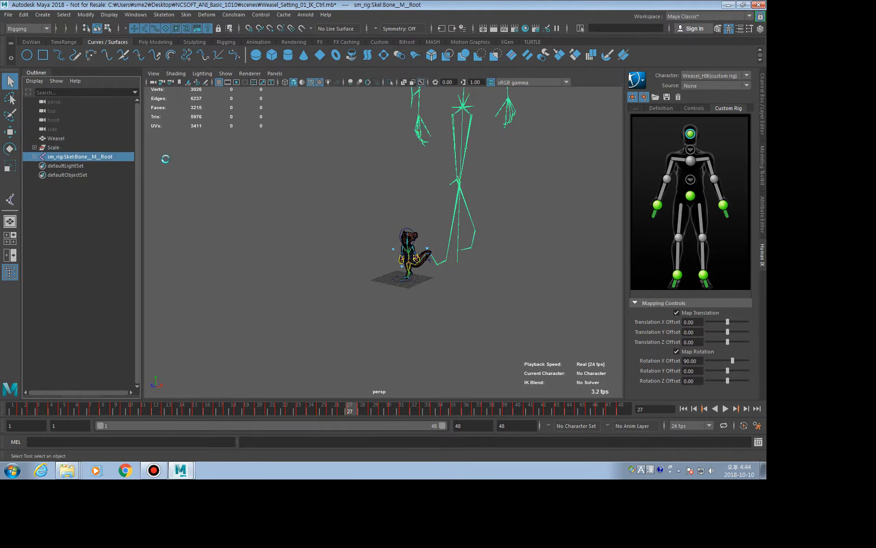
key(Delete)
Show the object channels and display layers, frame the weasel, and scrub its baked walk to frame 12
click(763, 125)
key(f)
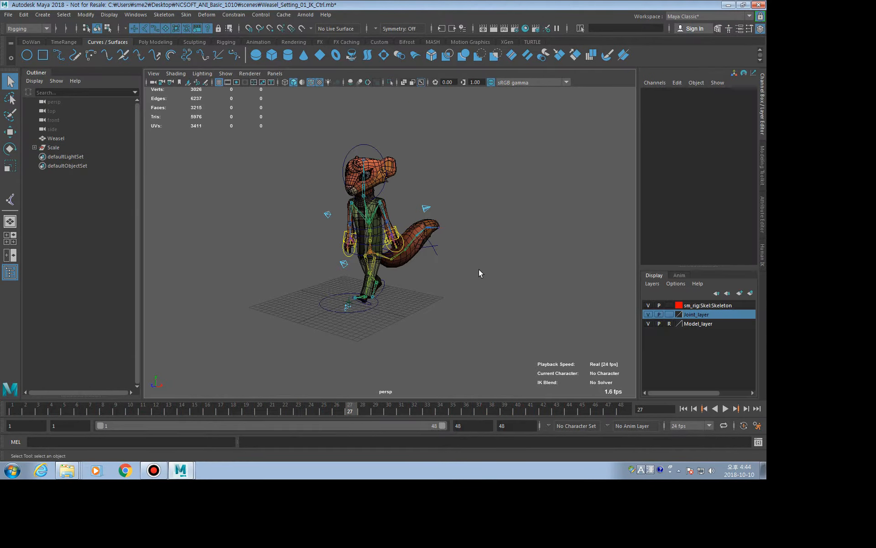
alt+right_drag(366, 284, 409, 284)
alt+middle_drag(414, 296, 451, 286)
alt+drag(451, 285, 436, 288)
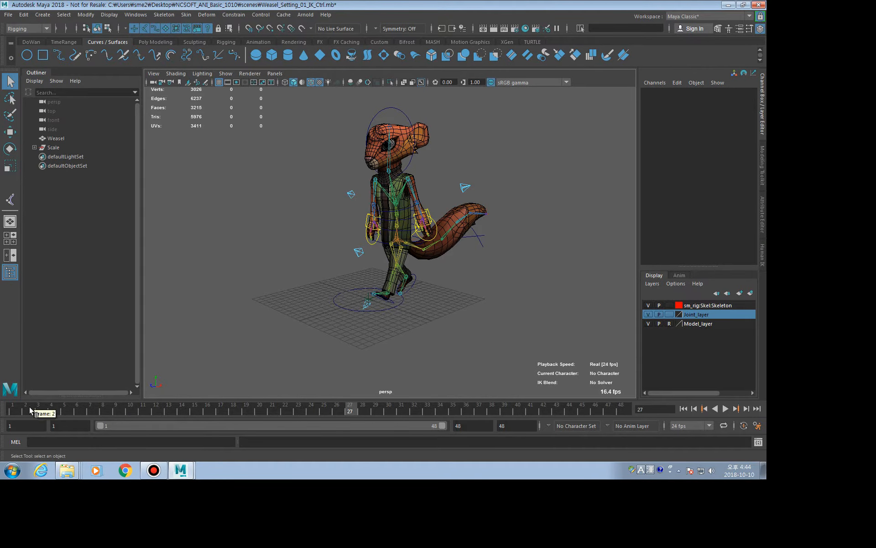
drag(35, 411, 156, 411)
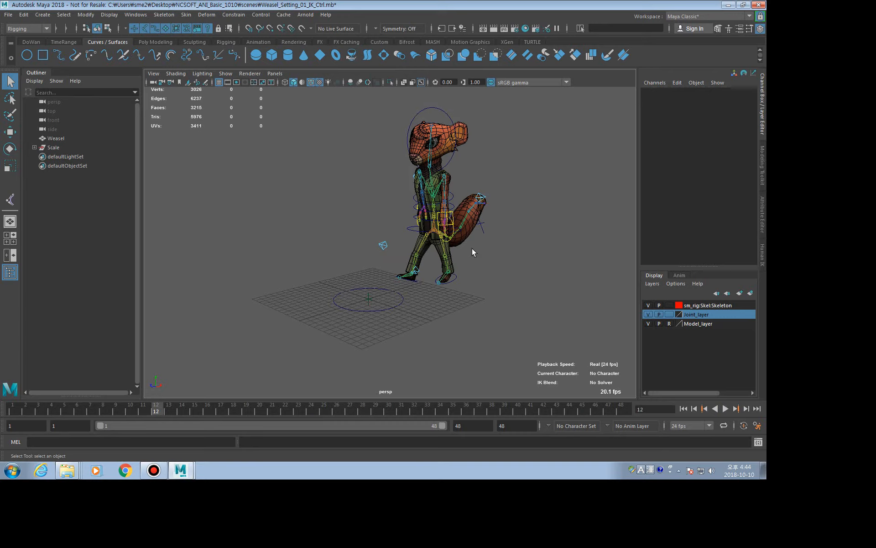
Select the Ctrl_Left_Arm control, return to frame 1, and create an animation layer from that control
click(452, 212)
key(f)
alt+right_drag(473, 257, 196, 321)
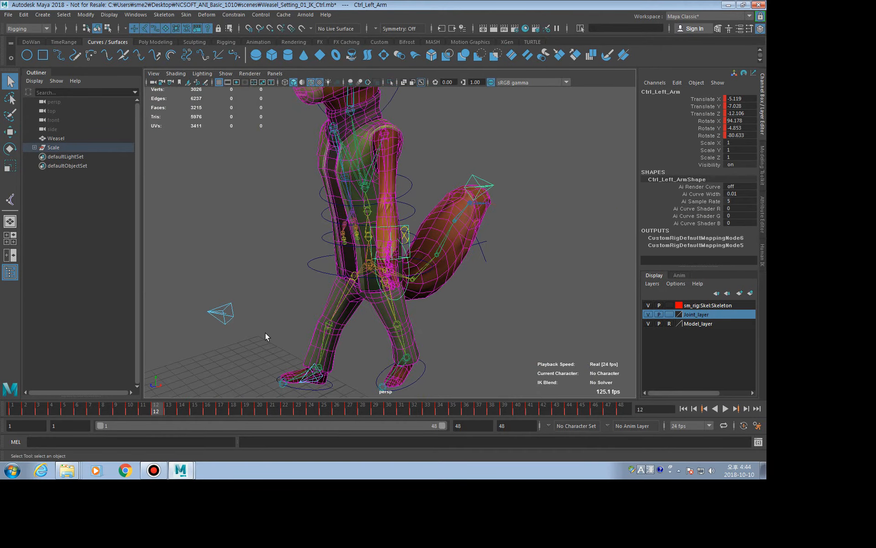
alt+drag(263, 333, 352, 333)
alt+right_drag(352, 333, 462, 326)
alt+drag(468, 276, 340, 290)
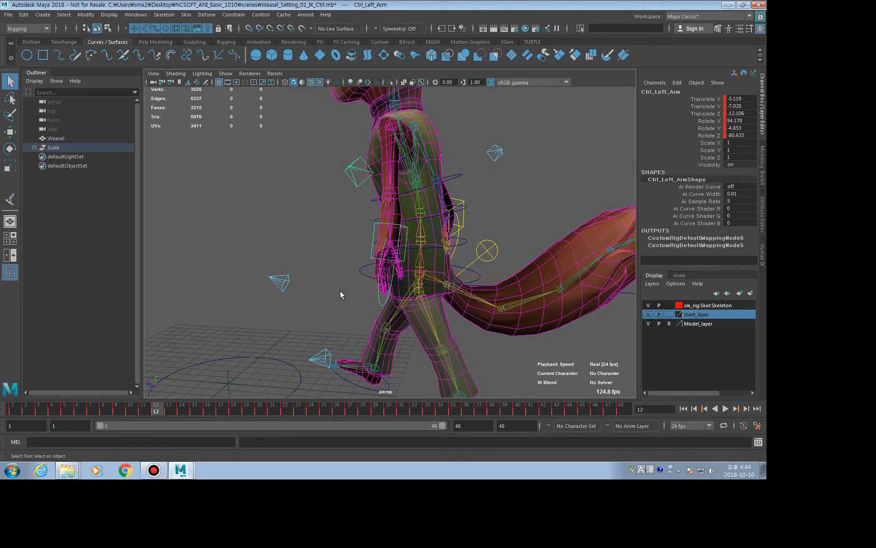
click(681, 276)
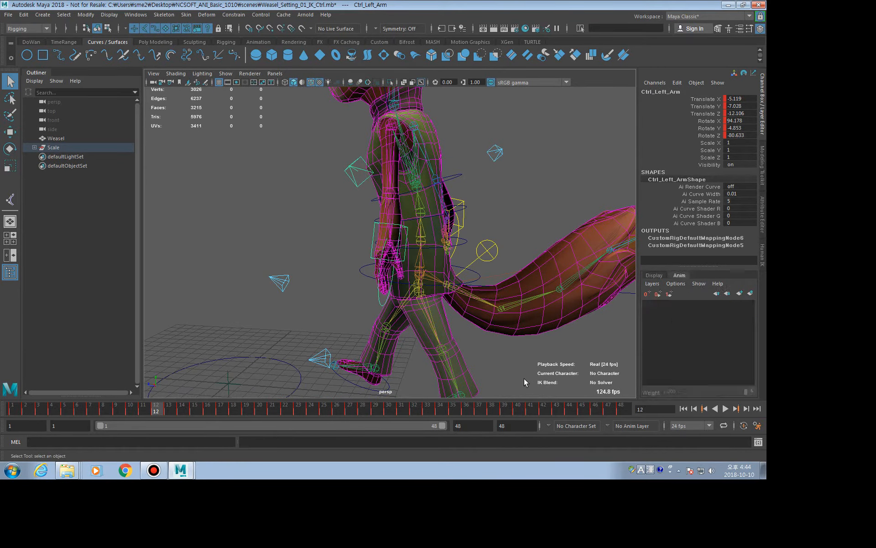
drag(161, 407, 14, 407)
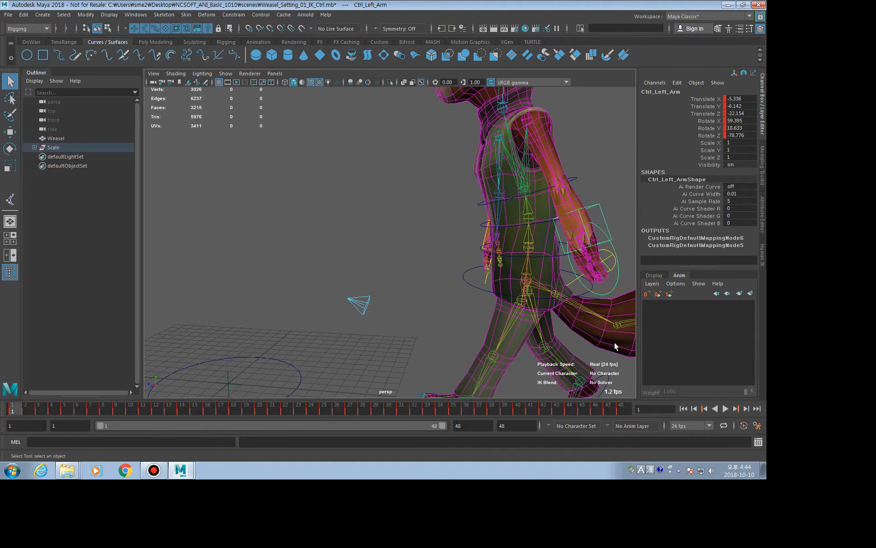
click(751, 293)
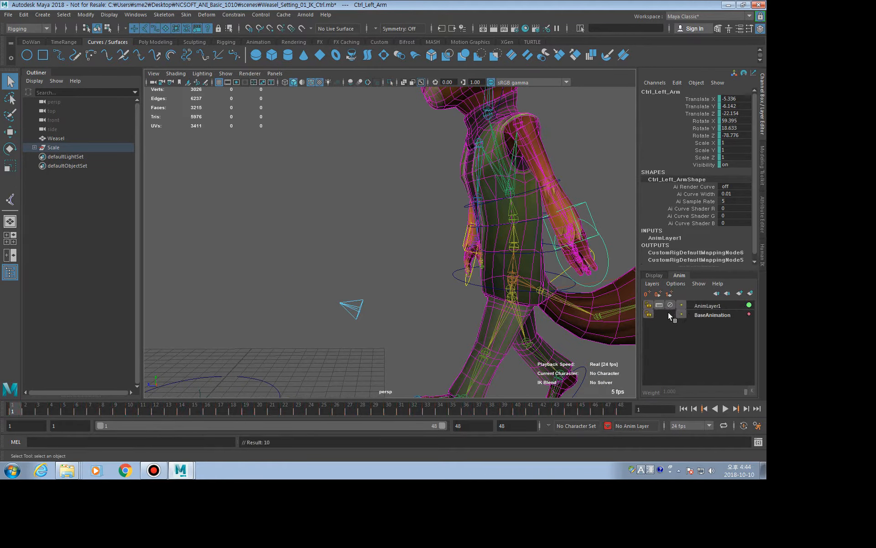
Rotate the left arm control to a Rotate X of 16.243 at frame 1, and clear the selection
alt+drag(278, 339, 378, 300)
key(e)
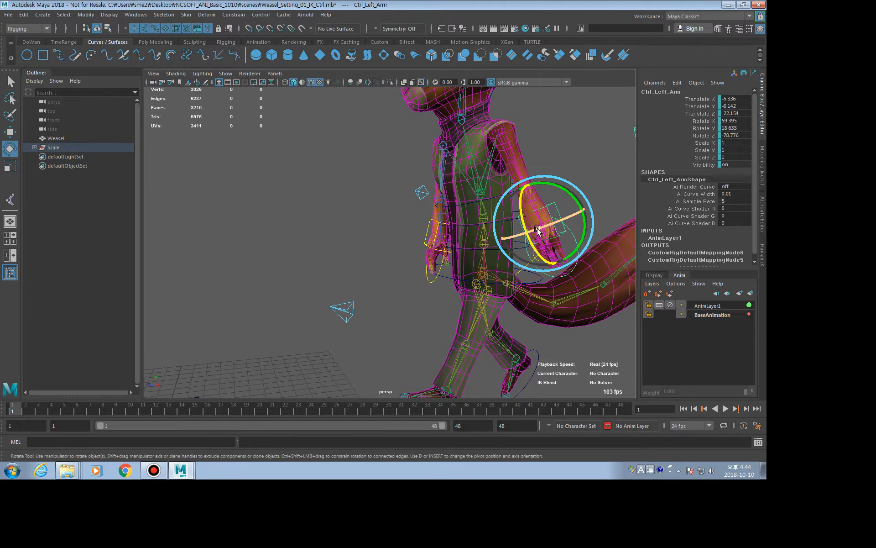
drag(543, 229, 571, 222)
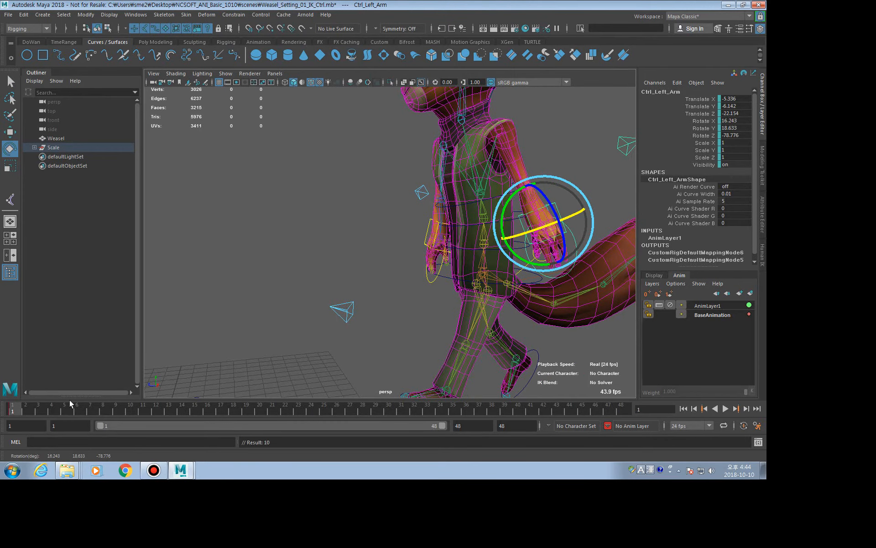
mouse_move(20, 408)
mouse_down()
mouse_move(359, 406)
mouse_move(13, 407)
mouse_up()
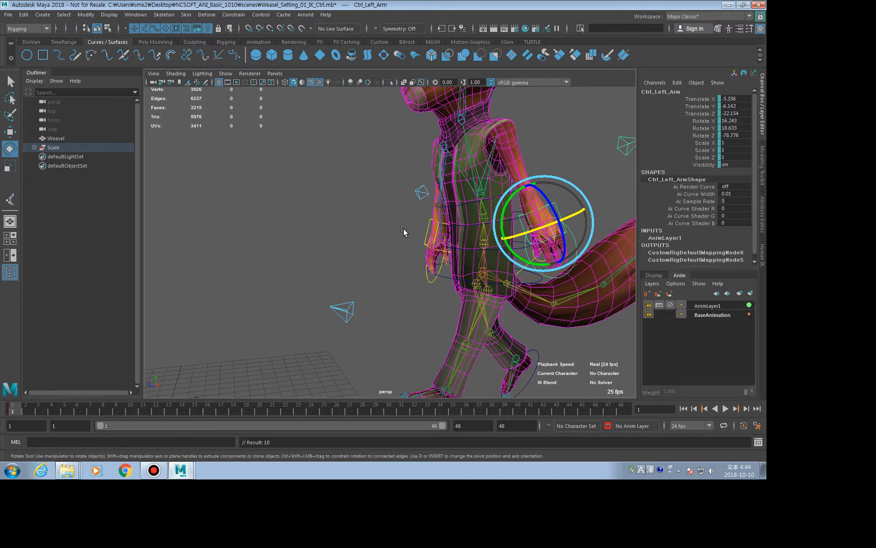
click(348, 241)
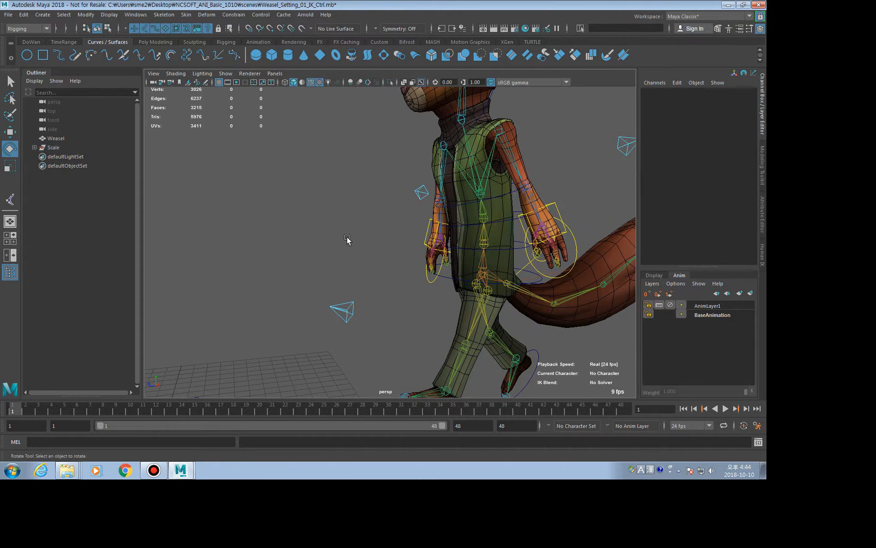
Open the Weasel_Setting_02_For_HIK.mb scene without saving the current one, and show its HumanIK character settings
key(ctrl+o)
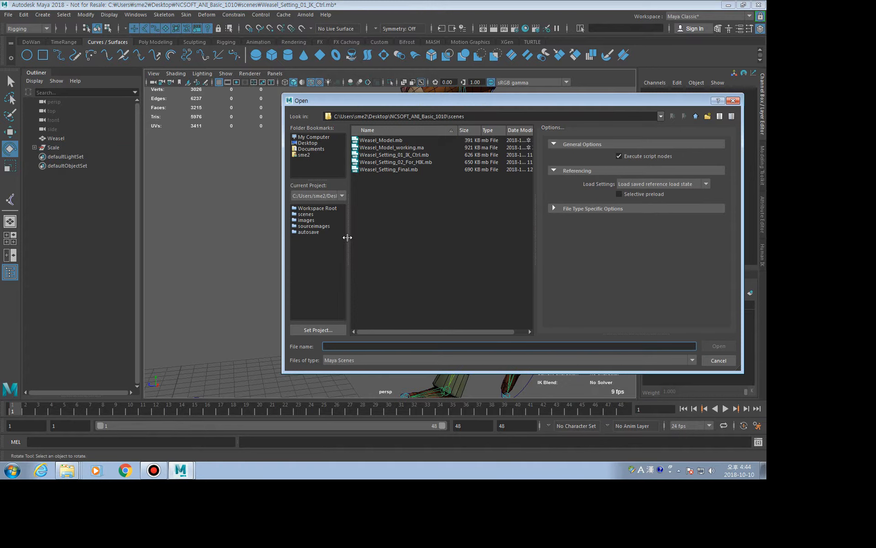
double_click(395, 162)
click(392, 242)
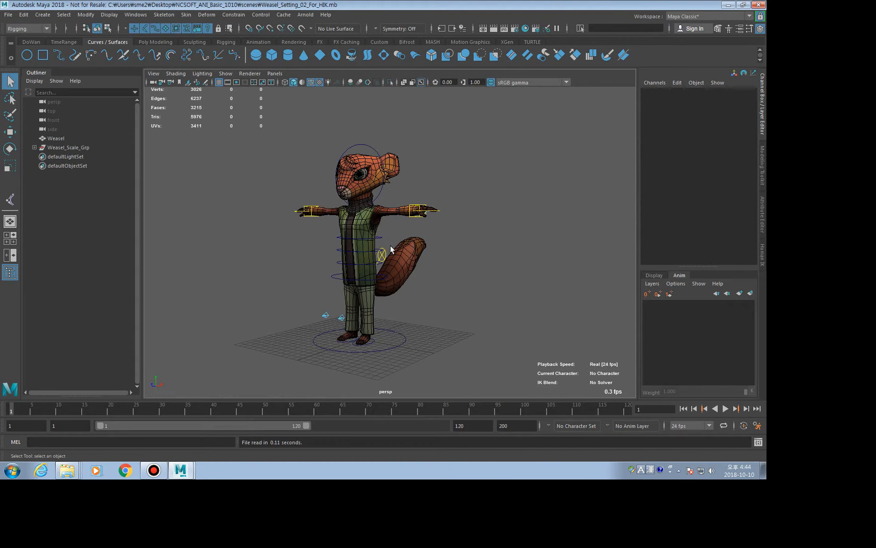
click(762, 255)
alt+right_drag(366, 276, 460, 275)
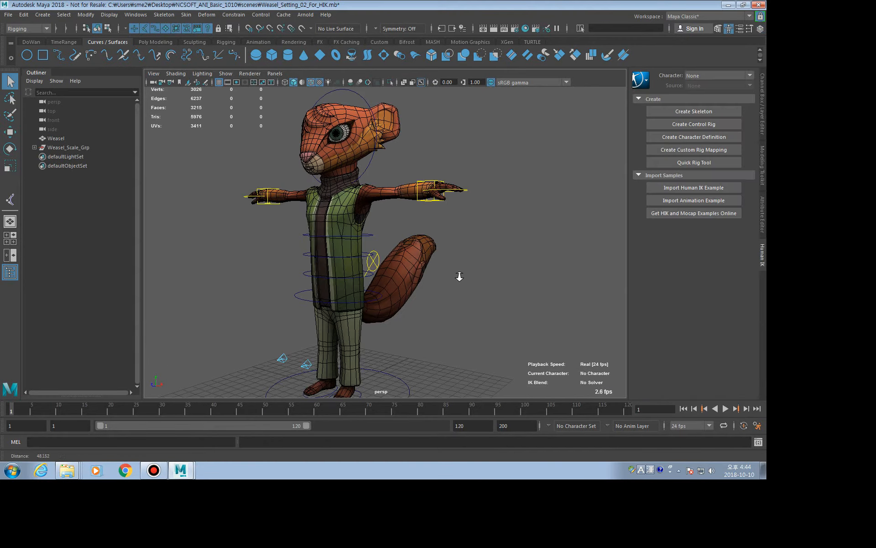
Open the Weasel_Setting_Final.mb scene without saving the current one
key(ctrl+o)
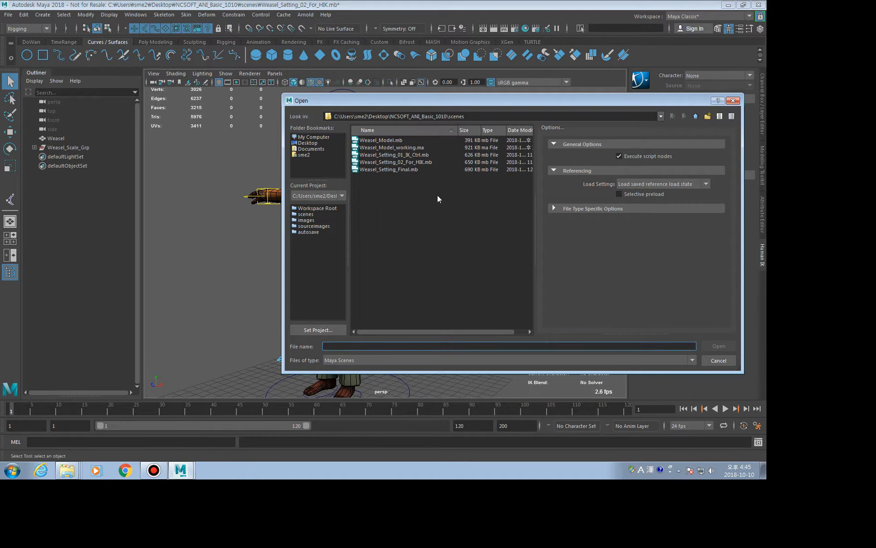
double_click(413, 169)
click(383, 241)
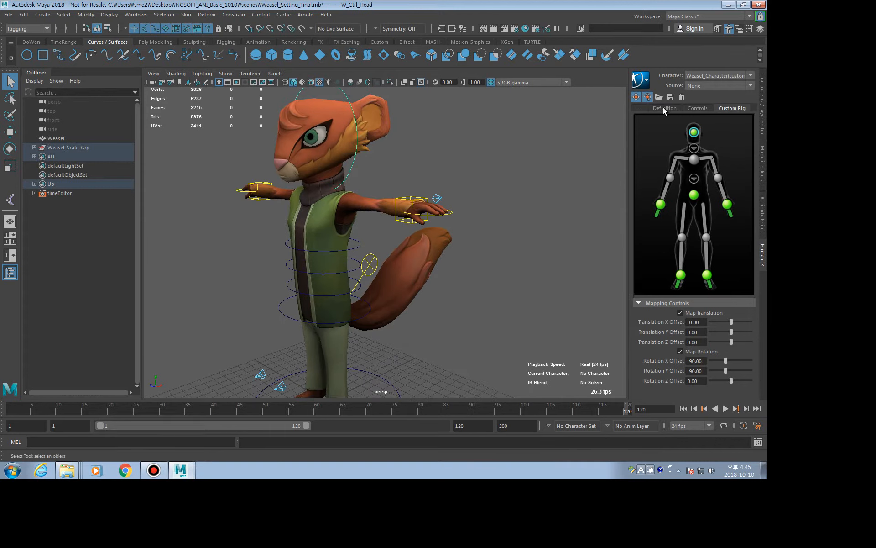
Review the weasel character's HumanIK skeleton definition and the channels of the selected W_Ctrl_Head control
click(664, 109)
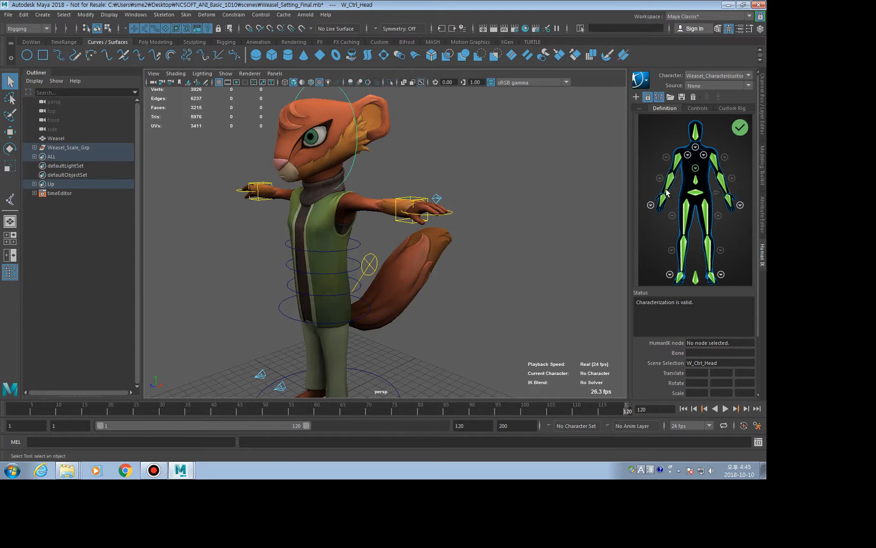
alt+drag(511, 195, 507, 291)
alt+middle_drag(506, 291, 521, 253)
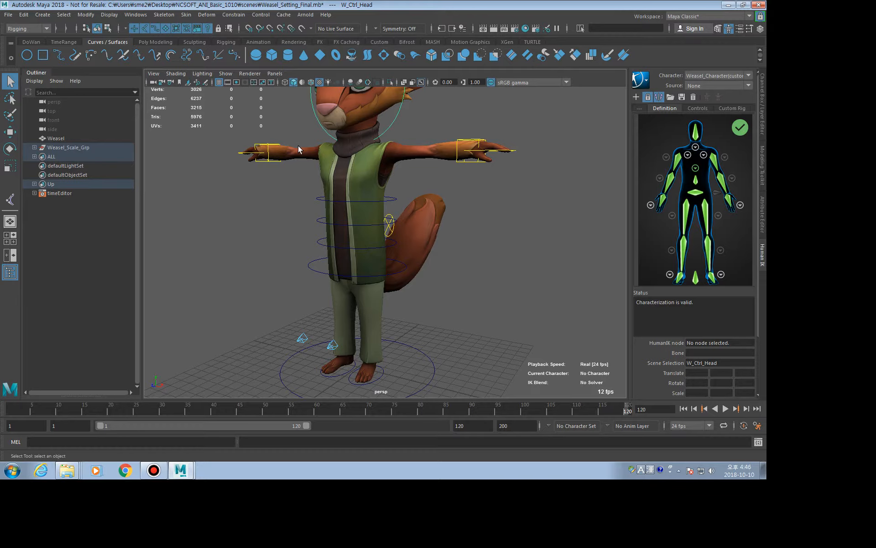
click(763, 114)
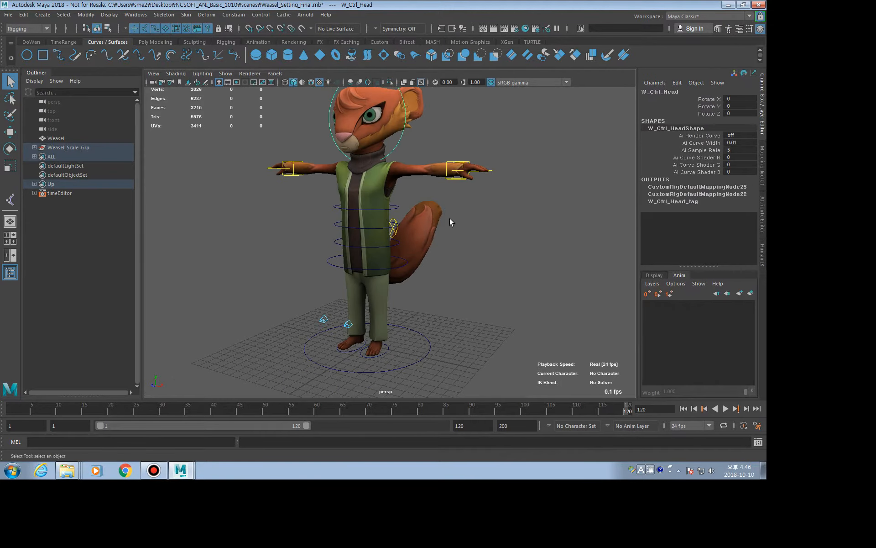
Switch the workspace to Demo ANI Game
alt+drag(497, 208, 506, 266)
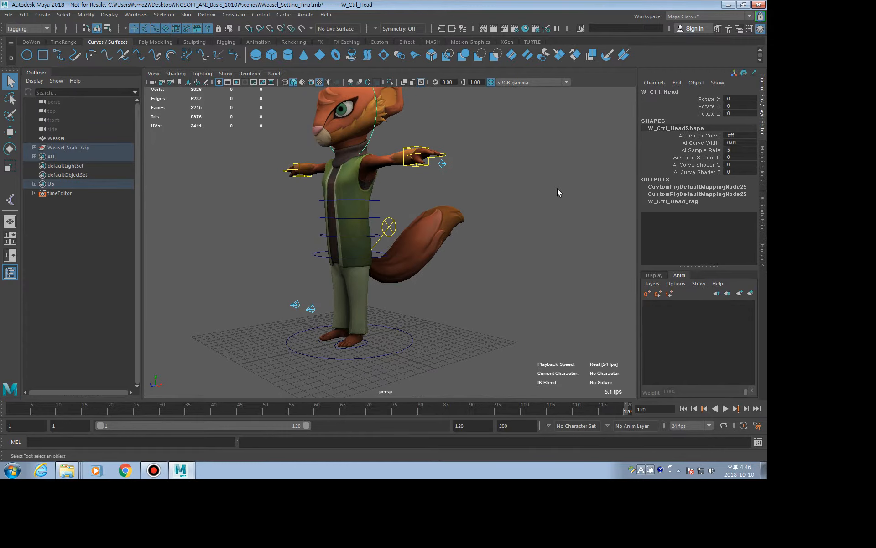
click(719, 15)
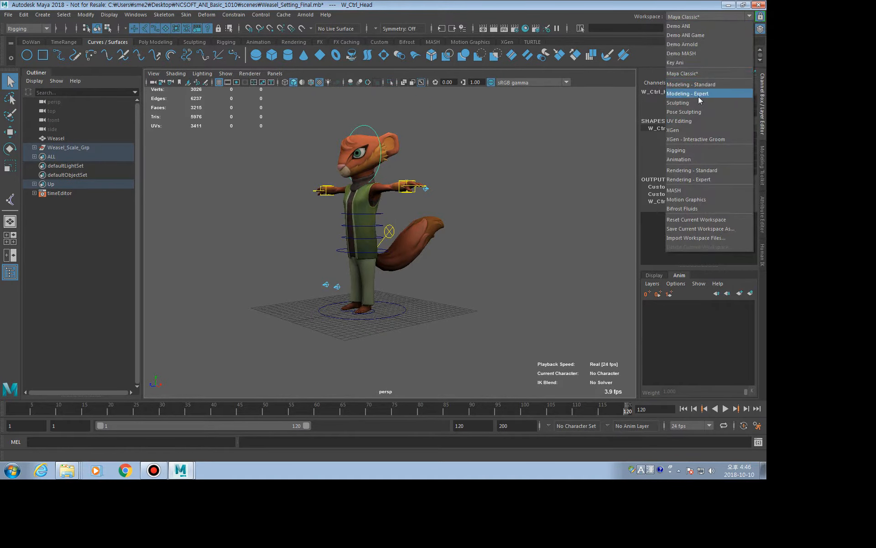
click(694, 159)
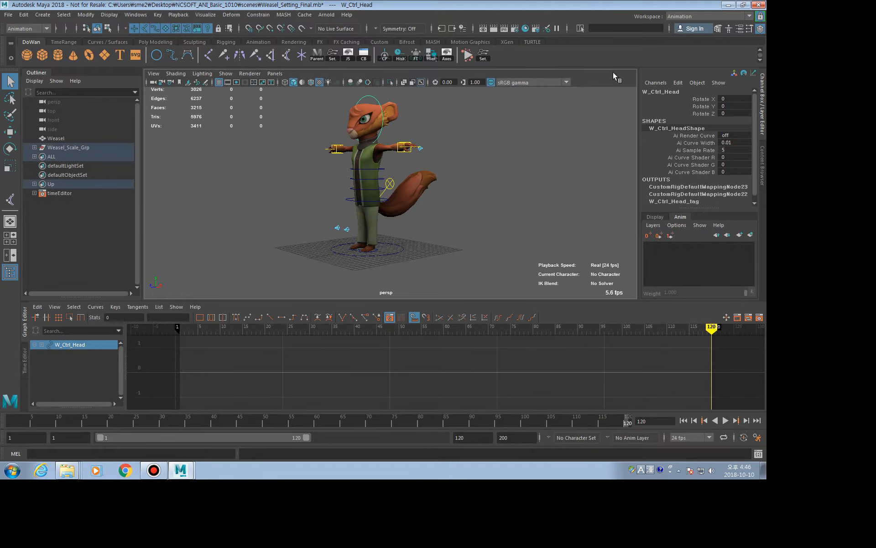
click(680, 18)
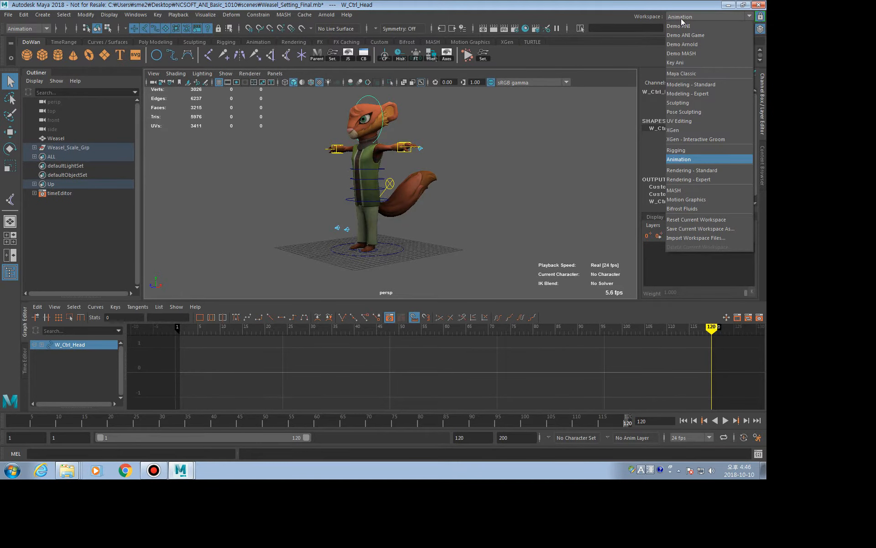
click(680, 35)
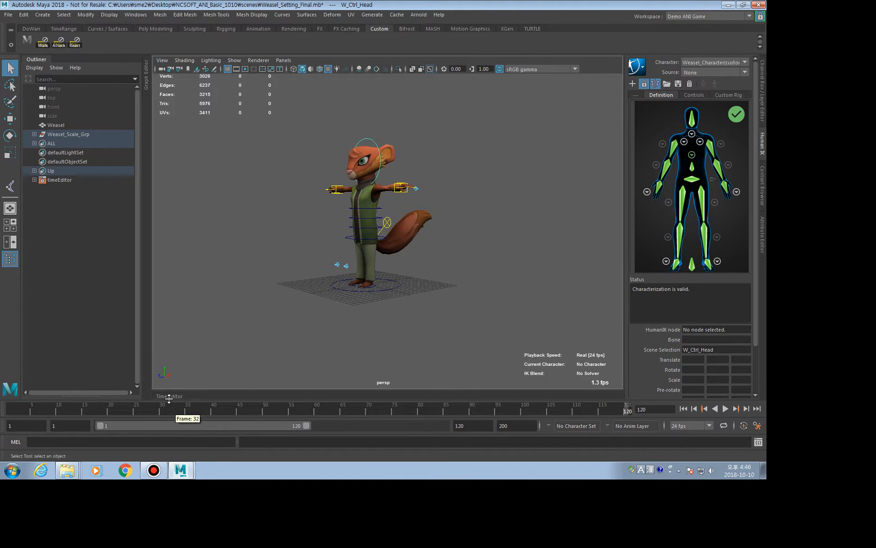
Show the Graph Editor and the Channel Box beside the weasel view, with the Outliner collapsed
click(147, 80)
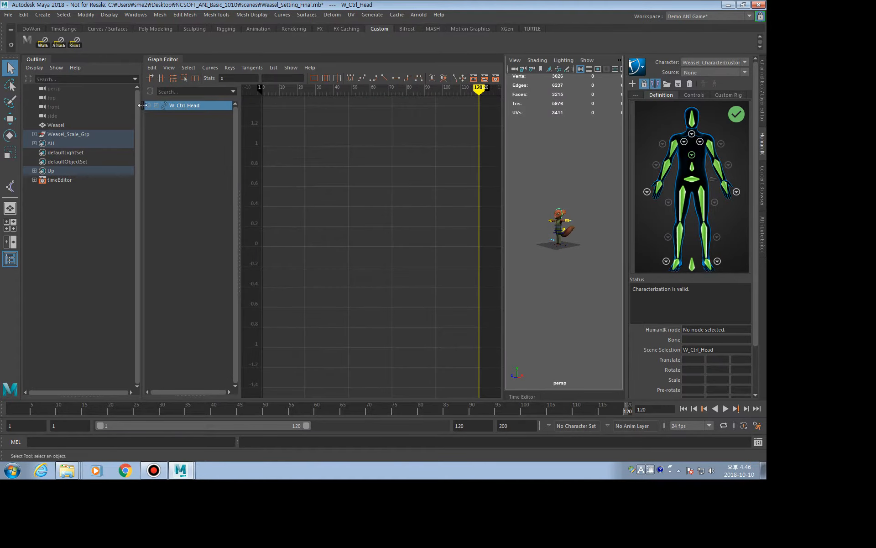
click(43, 59)
alt+right_drag(490, 286, 577, 299)
alt+drag(577, 299, 620, 242)
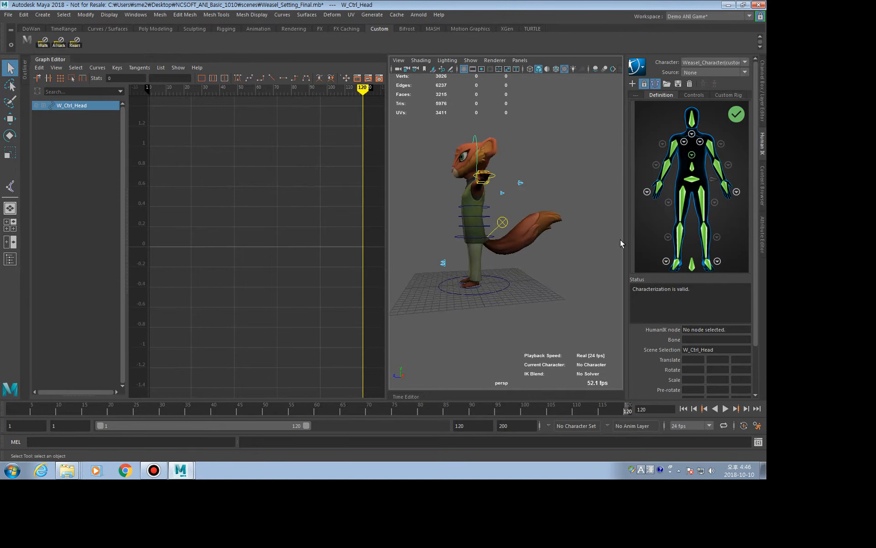
click(763, 71)
alt+middle_drag(571, 221, 552, 240)
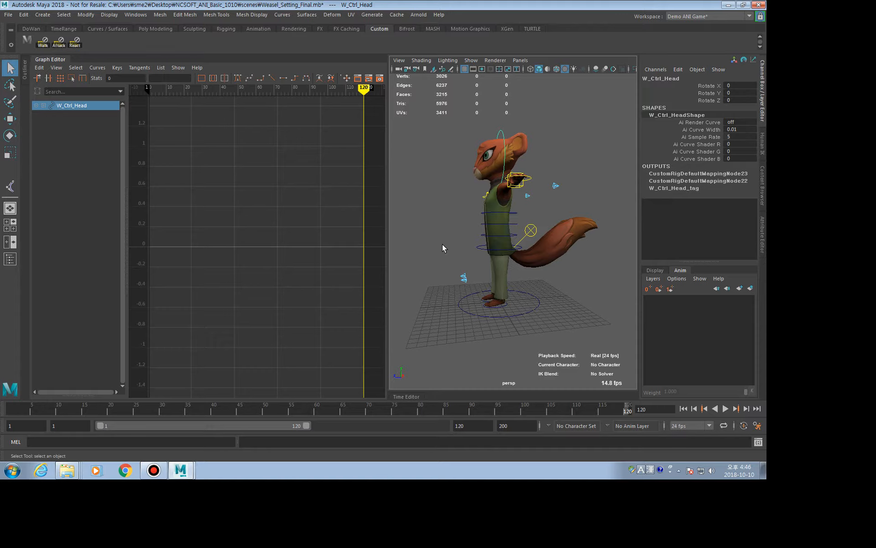
Set the scene's animation end frame to 20
double_click(505, 425)
text(20)
key(Return)
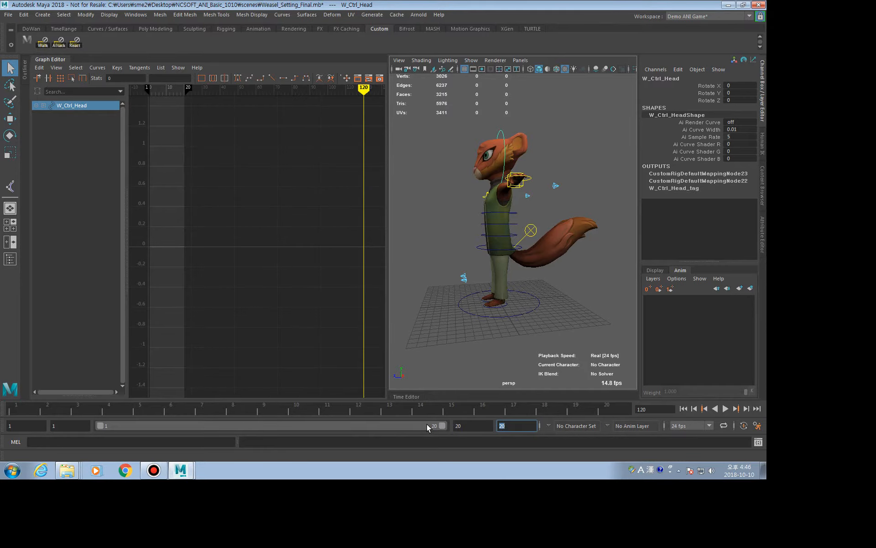
click(297, 269)
Show the display layers and lower the W_Ctrl_Body control to a Translate Y of about -0.447
mouse_move(470, 301)
alt+right_down()
mouse_move(528, 310)
mouse_move(467, 306)
alt+right_up()
alt+drag(467, 306, 505, 311)
alt+right_drag(505, 311, 549, 342)
click(522, 332)
alt+middle_drag(549, 342, 614, 313)
key(w)
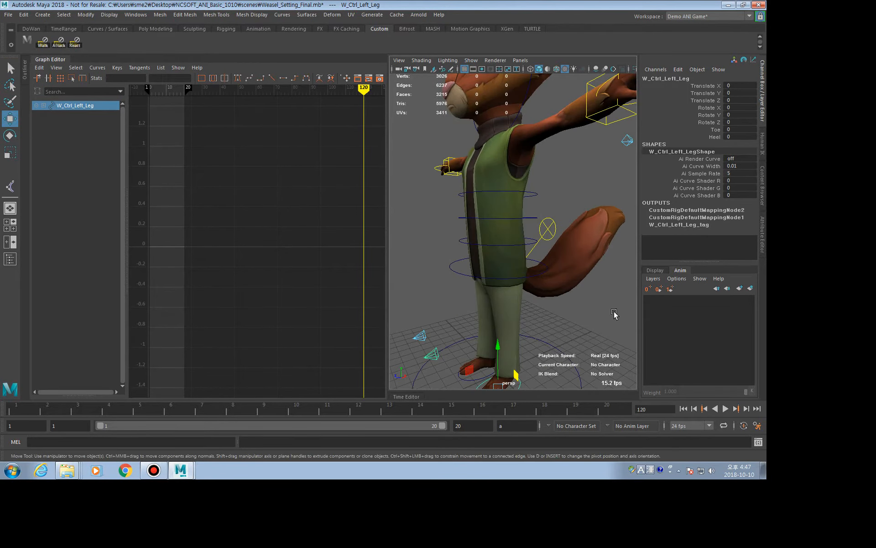
click(654, 270)
alt+middle_drag(481, 288, 484, 260)
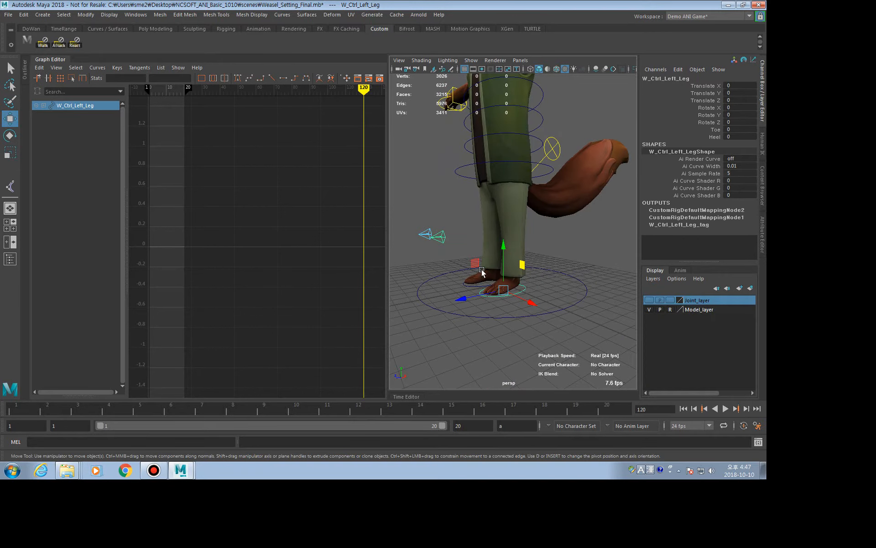
click(467, 166)
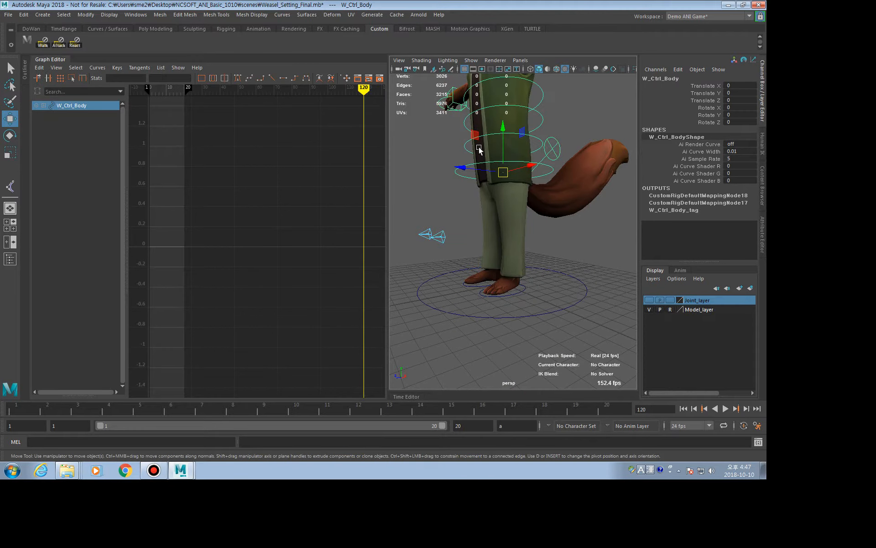
drag(502, 127, 503, 133)
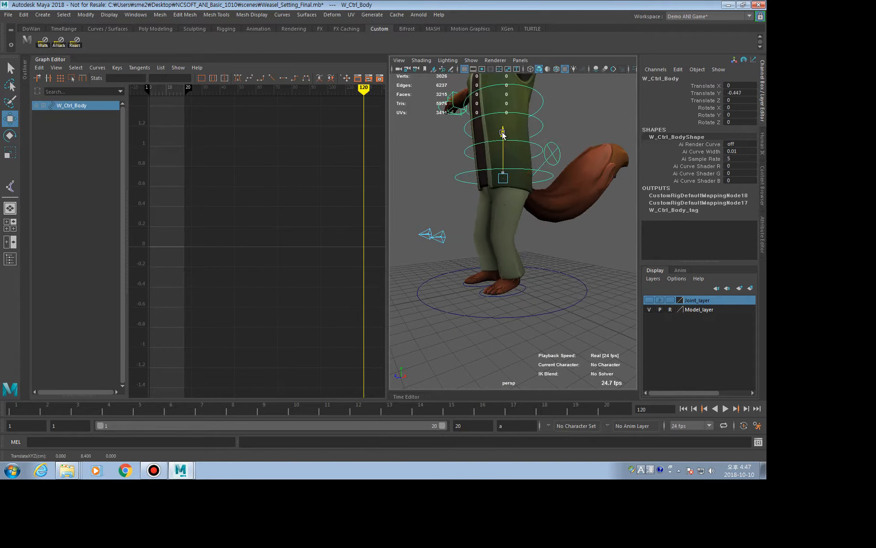
Place the leg controls in a walking stride with the left foot forward and the right foot back
click(505, 295)
mouse_move(504, 297)
alt+mouse_down()
mouse_move(494, 321)
mouse_move(449, 336)
mouse_move(495, 293)
alt+mouse_up()
key(e)
click(516, 281)
click(528, 275)
key(w)
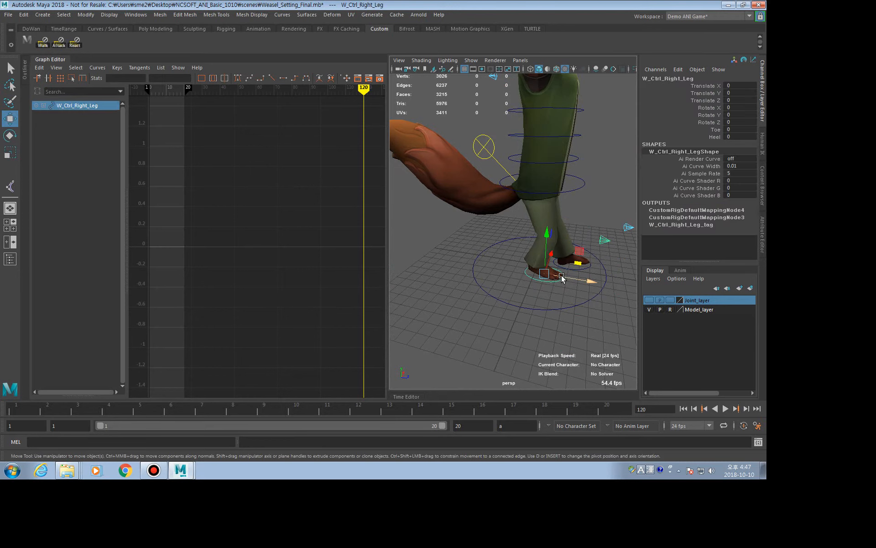
drag(569, 279, 437, 297)
key(e)
click(566, 298)
Lower the W_Ctrl_Body control further to a Translate Y of -1.04
click(464, 180)
key(w)
drag(504, 148, 505, 159)
scroll(525, 224, down, 3)
alt+middle_drag(518, 231, 518, 276)
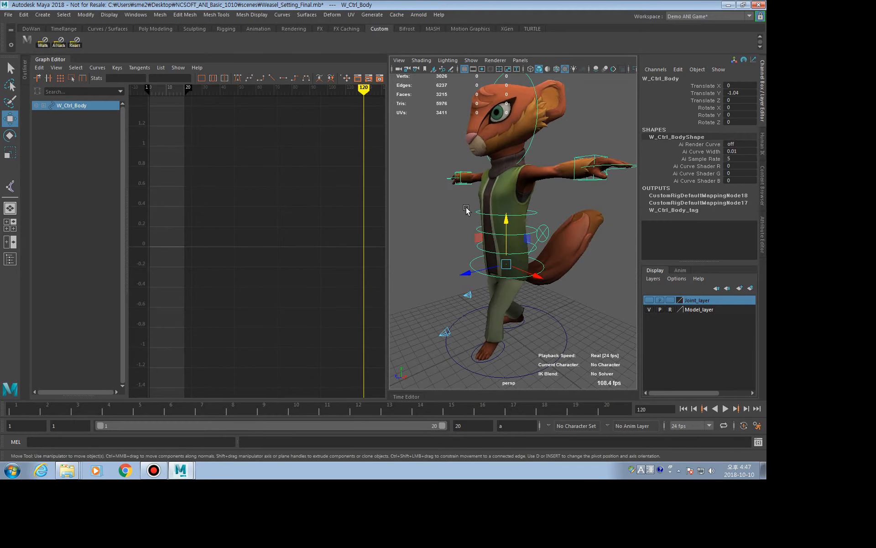
Bend the three spine controls forward to a Rotate X of 9.069, and tilt W_Ctrl_Body forward around X
click(453, 202)
key(q)
drag(477, 203, 413, 245)
key(e)
click(460, 278)
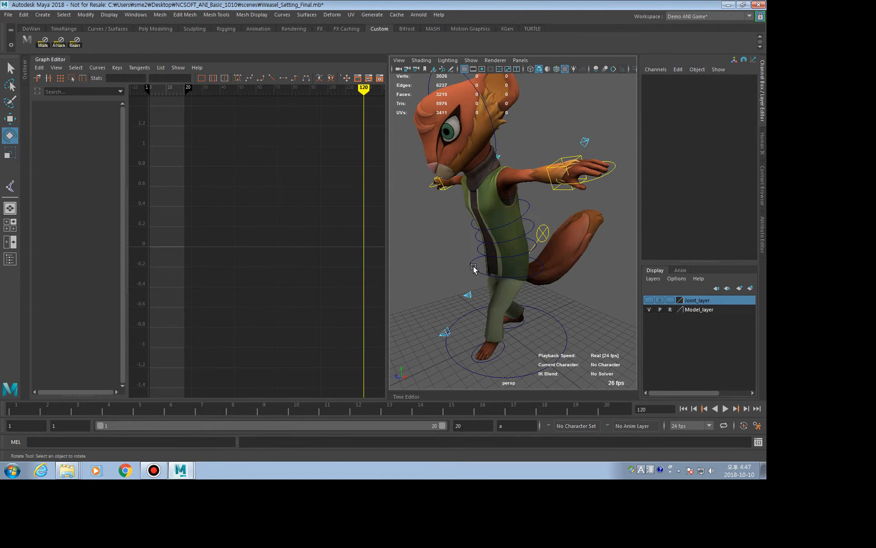
click(473, 268)
drag(473, 252, 471, 260)
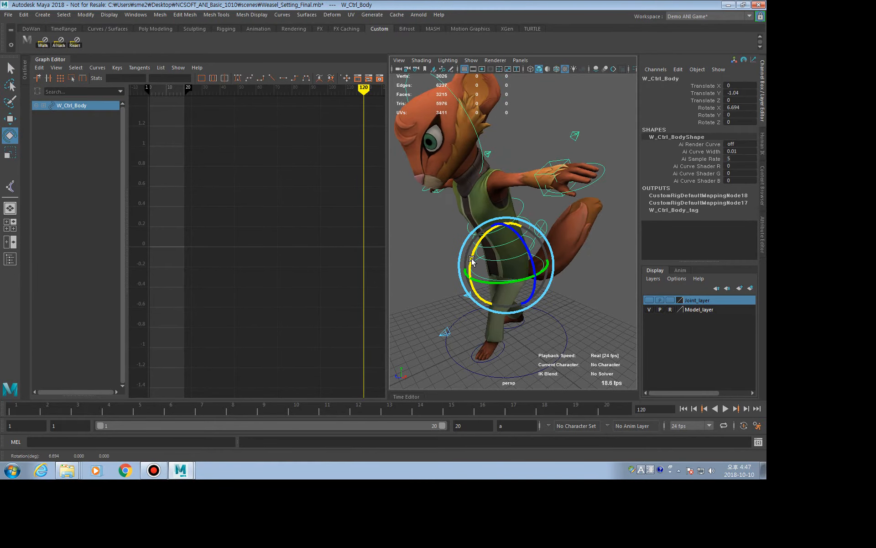
Raise the W_Ctrl_Head control so the face looks ahead, and undo the last head rotation
click(482, 148)
alt+drag(449, 177, 527, 205)
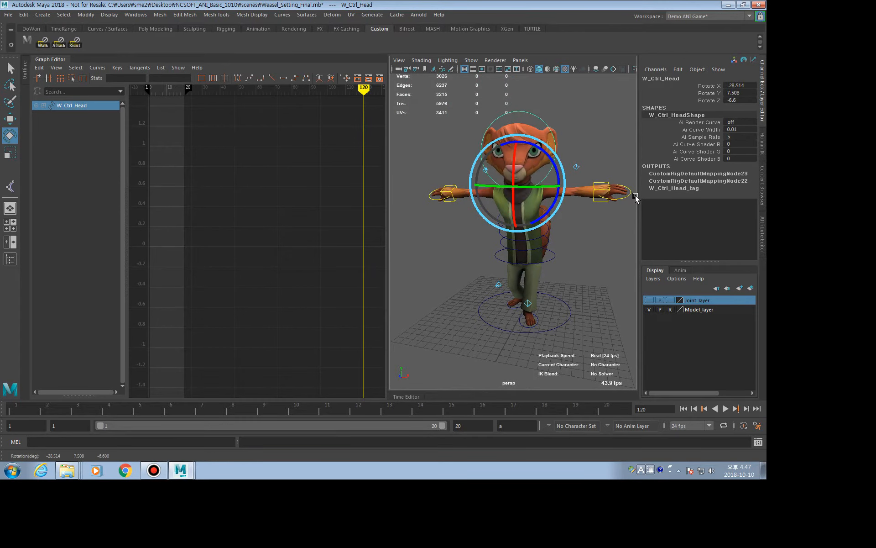
key(ctrl+z)
Lower the left arm control to the body's side with Translate -4.6, -4.718, 3.122, Rotate Y -54.136 and Rotate Z -79.266
click(602, 187)
alt+drag(604, 193, 610, 185)
key(w)
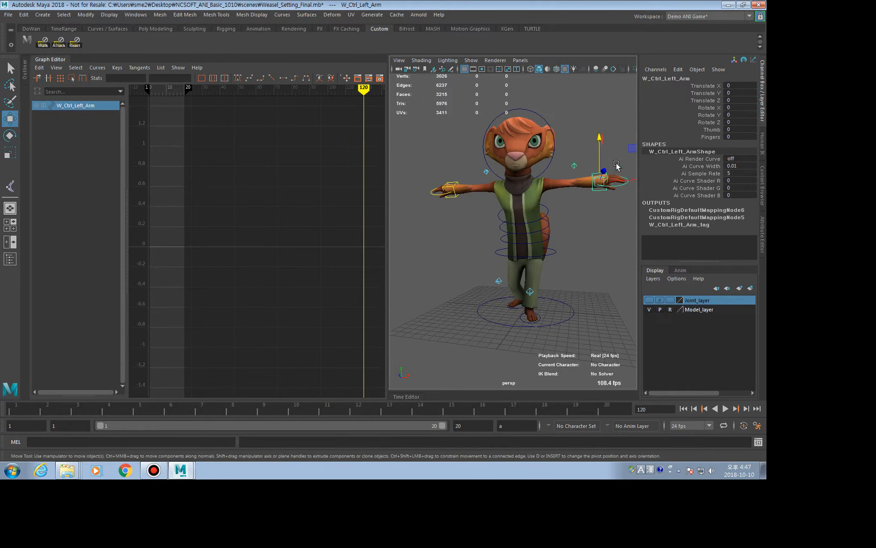
middle_drag(632, 147, 575, 269)
key(e)
alt+drag(575, 268, 594, 249)
key(w)
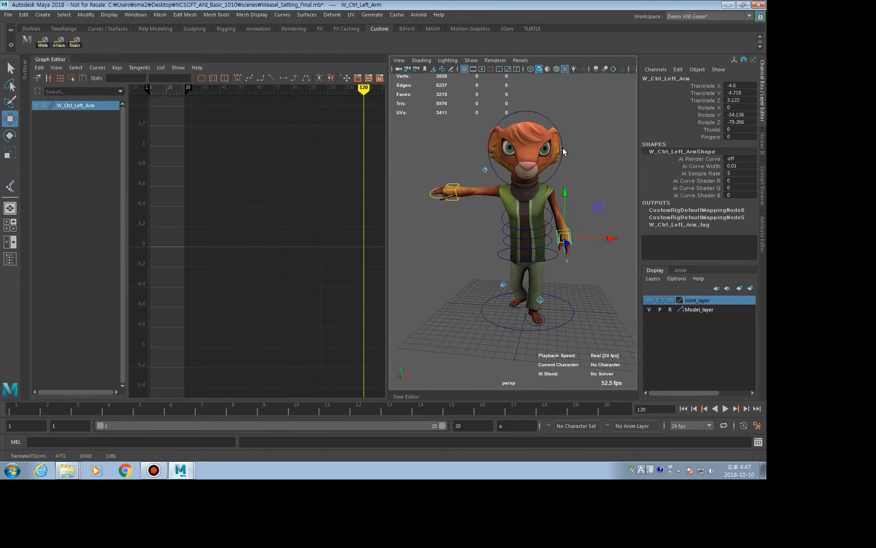
Rotate the head control to X -23.246, Y 3.743 and Z -3.061, and clear the selection
click(556, 163)
key(e)
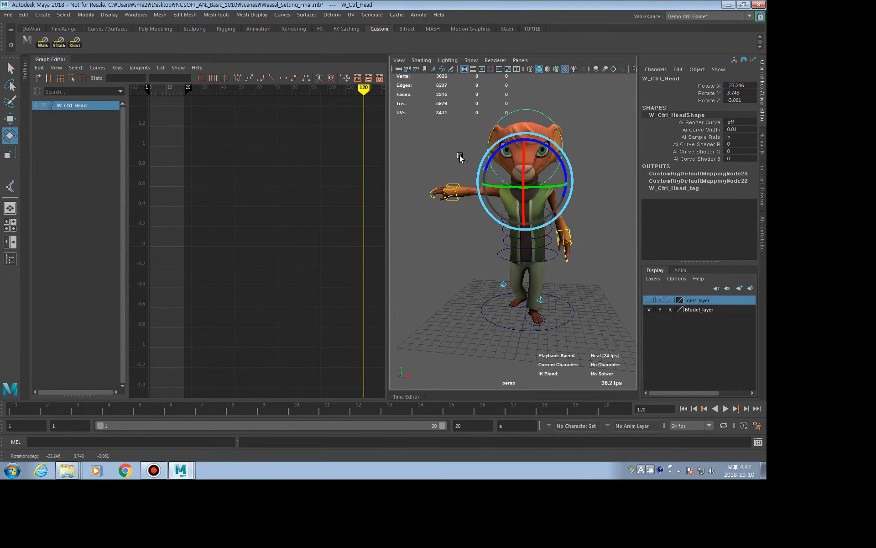
click(460, 157)
Move and rotate the right arm control so the arm hangs down beside the body
click(457, 191)
key(w)
drag(456, 191, 474, 256)
key(e)
alt+drag(474, 256, 567, 221)
key(w)
Adjust the head control's rotation to -19.371, 0.447, -3.961 and the left arm control's translation to -4.656, -4.576, 3.033
click(538, 181)
key(e)
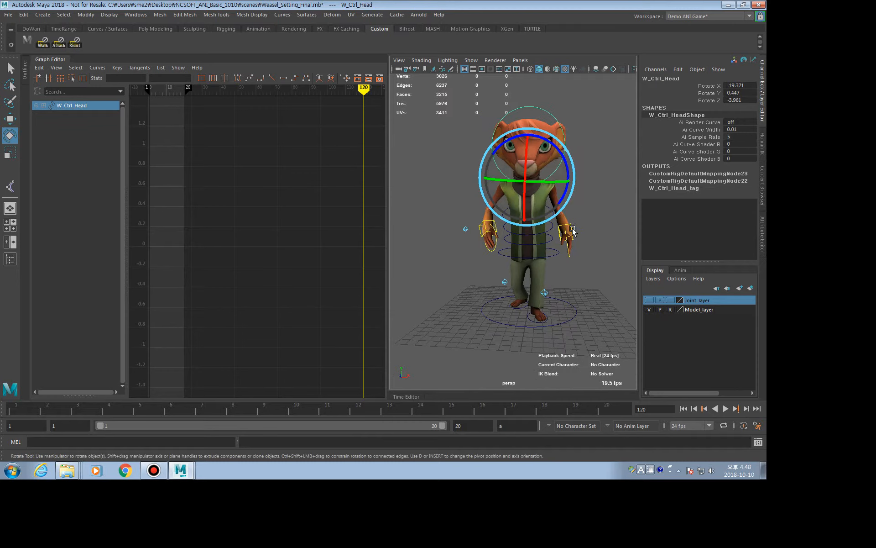
click(567, 230)
key(w)
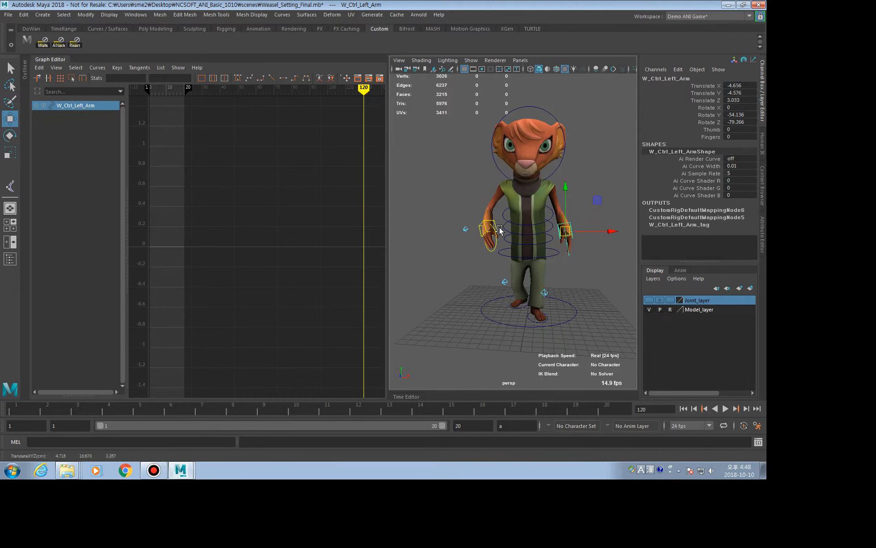
Rotate the W_Ctrl_Right_Hand control to refine the right hand's pose, and clear the selection
click(497, 231)
click(498, 233)
key(e)
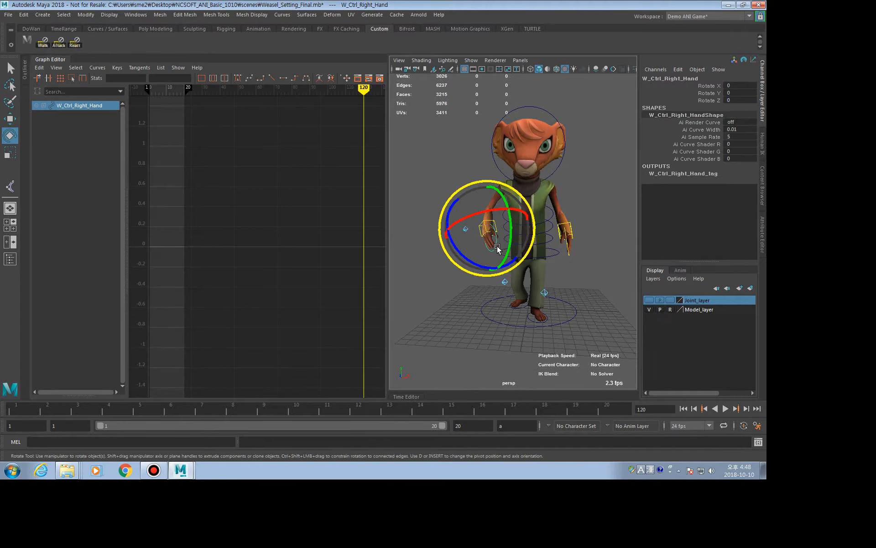
drag(497, 248, 445, 324)
click(587, 320)
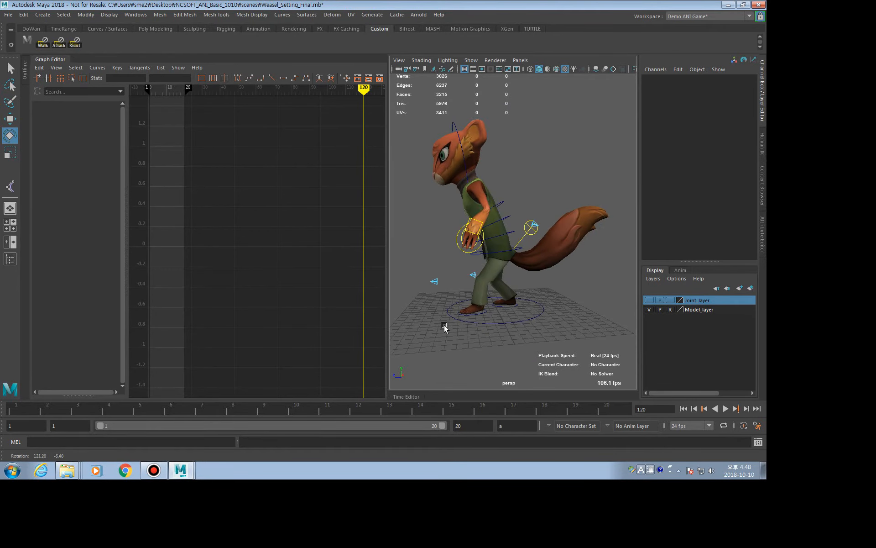
Shift the W_Ctrl_Body control sideways to a Translate X of 0.288 and tilt the hips
click(516, 260)
alt+drag(517, 260, 574, 251)
key(w)
scroll(551, 270, up, 4)
key(e)
click(584, 315)
key(q)
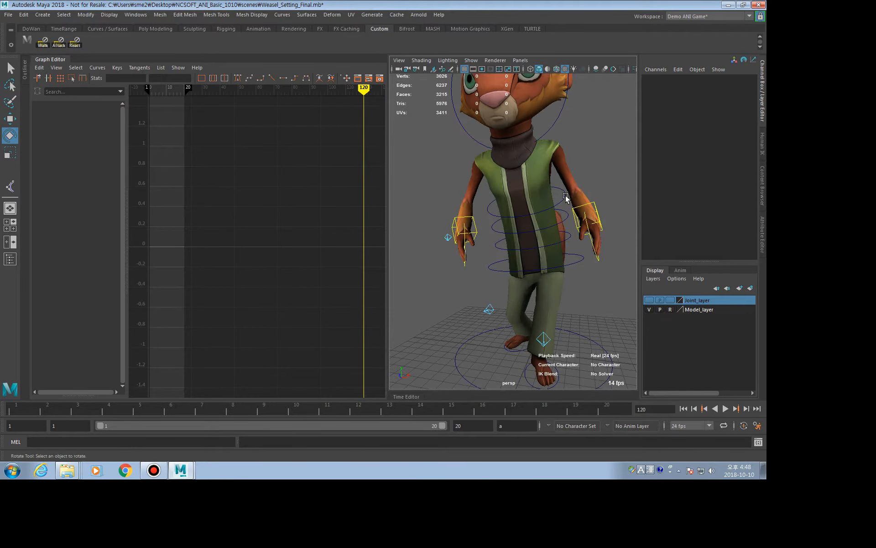
Rotate the three spine controls together against the hip tilt, to X 9.062, Y 0.363 and Z -2.272 on W_Ctrl_Spine3
click(572, 204)
shift+click(571, 224)
shift+click(570, 241)
key(e)
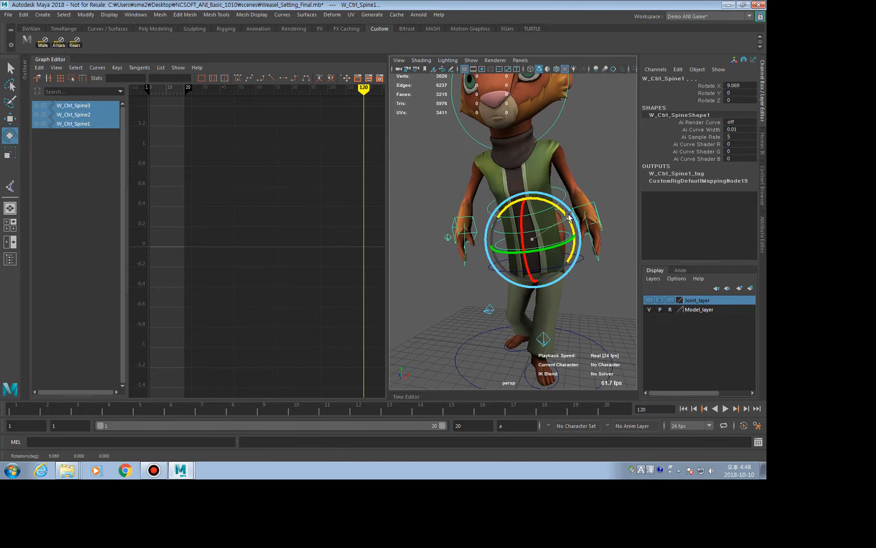
drag(569, 241, 557, 266)
click(580, 290)
Rotate the W_Ctrl_Body control to X 11.412, Y -0.019 and Z 1.993, and clear the selection
click(579, 261)
alt+right_drag(573, 287, 538, 291)
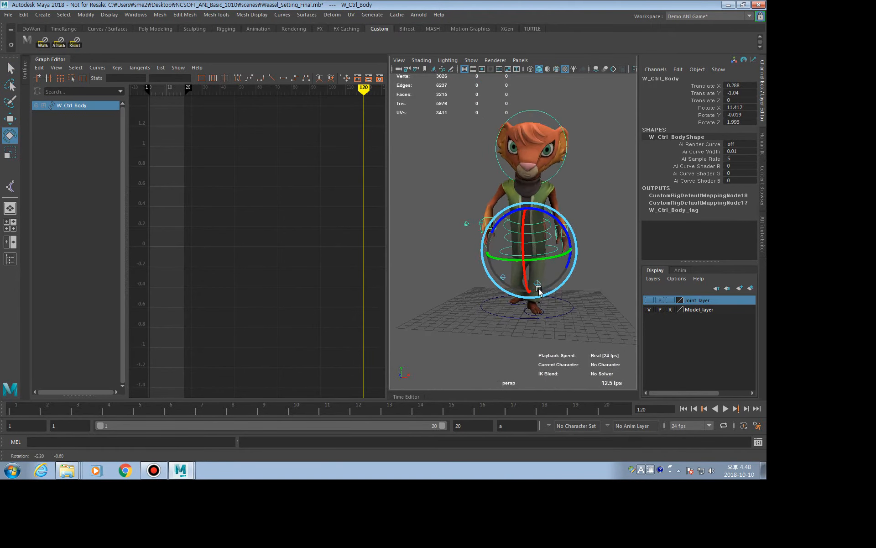
alt+drag(538, 292, 530, 338)
click(587, 321)
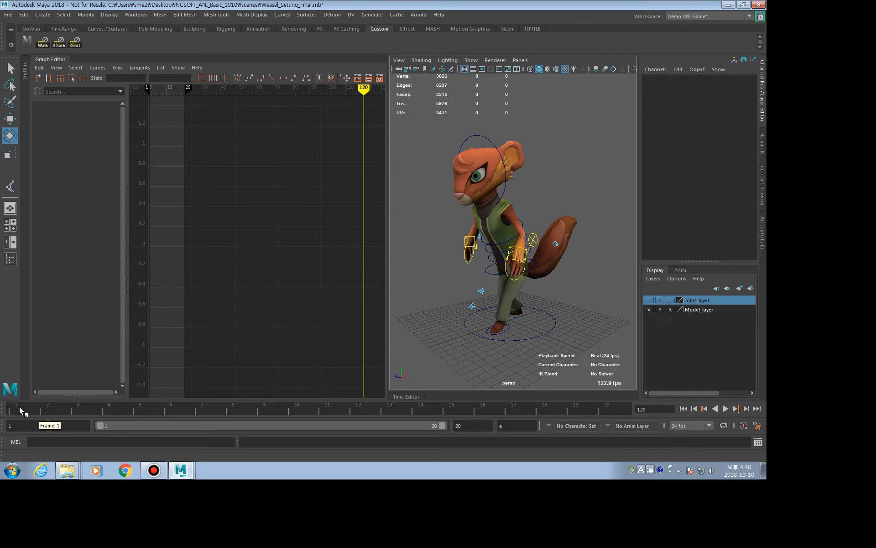
Go to frame 20 and extend the playback end to frame 21
click(18, 409)
click(607, 411)
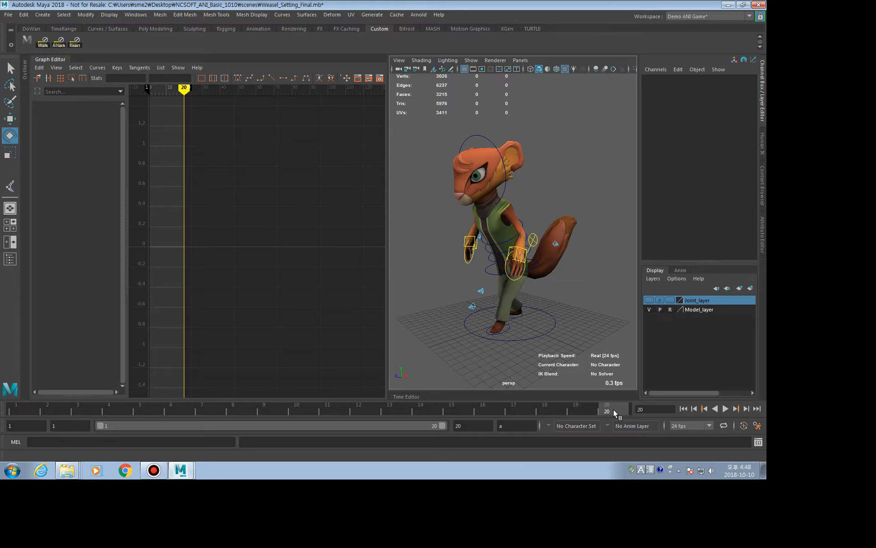
drag(485, 426, 395, 424)
text(21)
key(Return)
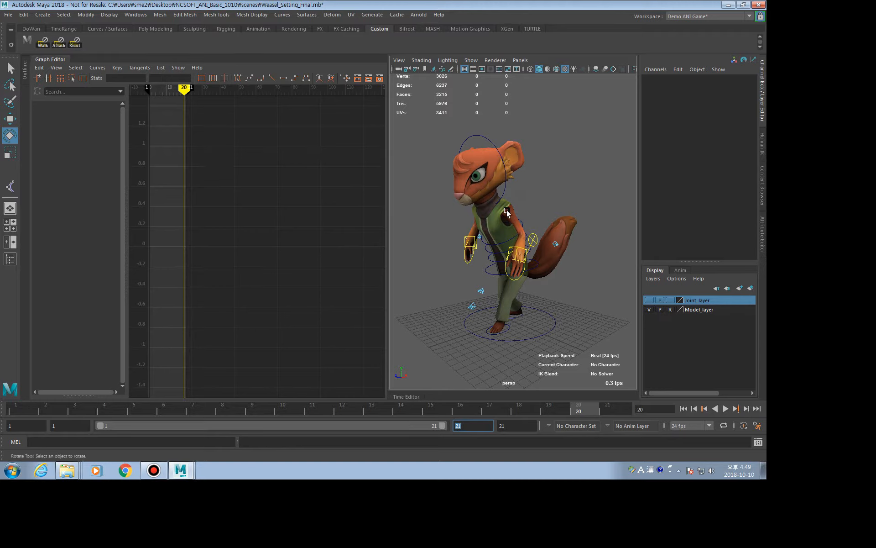
Examine the posed weasel up close along with the channels of its head and W_Ctrl_Spine3 controls
alt+drag(505, 208, 549, 218)
alt+right_drag(548, 217, 575, 214)
alt+middle_drag(574, 213, 573, 183)
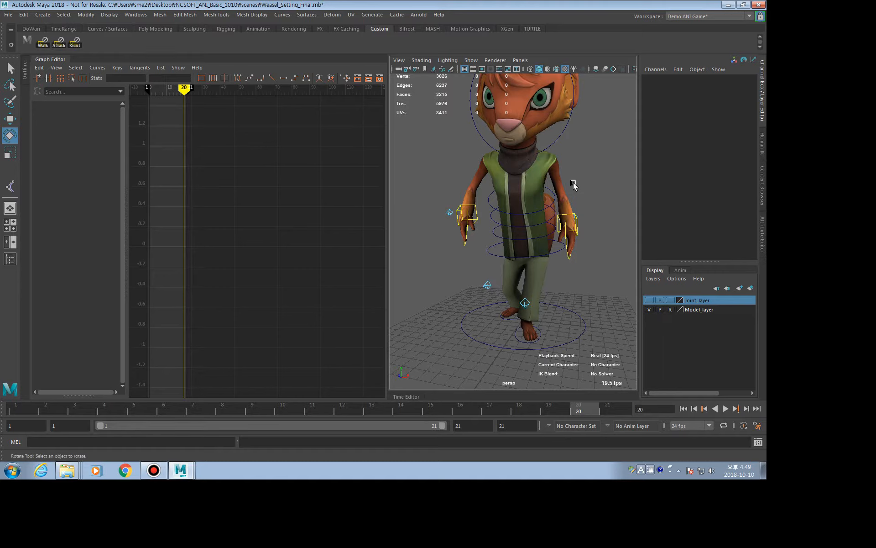
click(553, 138)
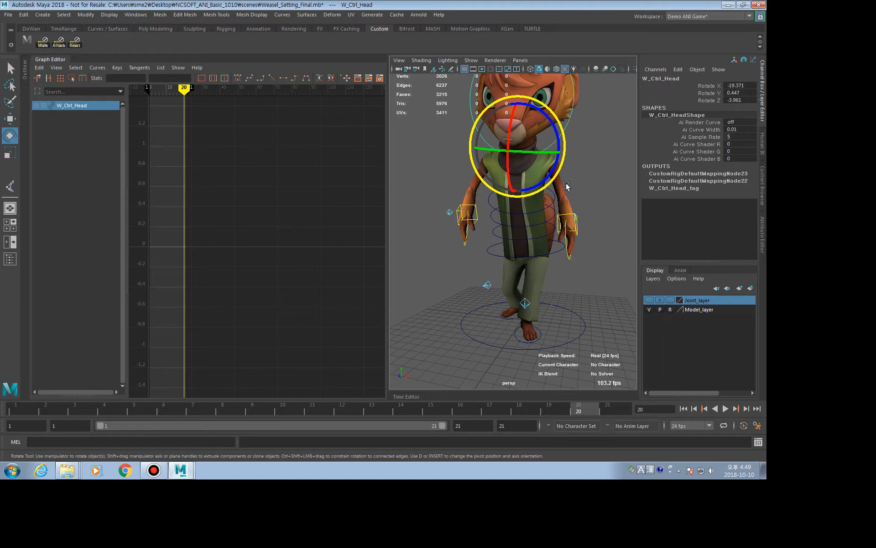
click(555, 199)
key(q)
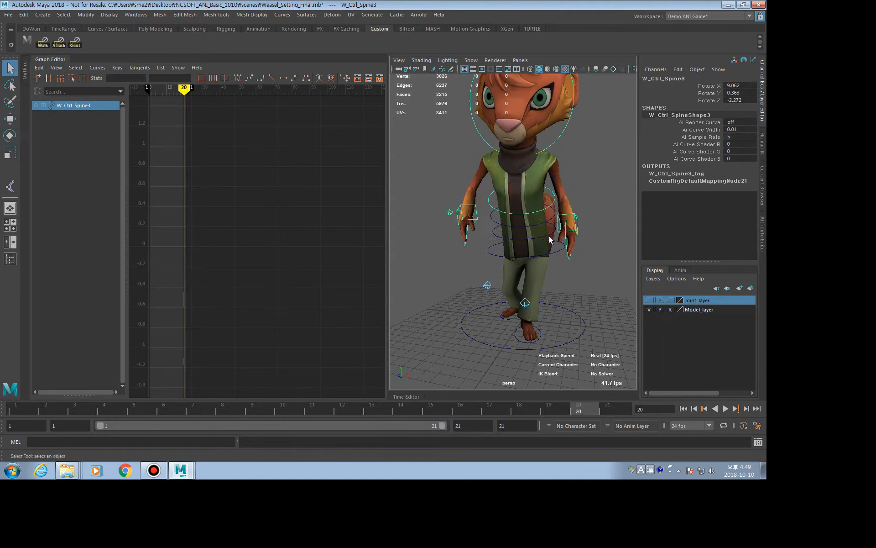
alt+drag(549, 235, 514, 245)
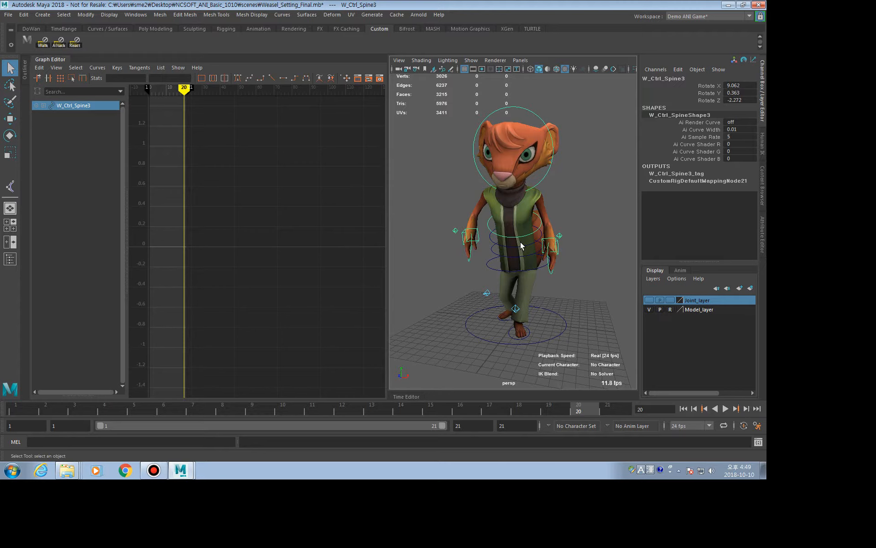
Select the weasel's left and right hand controls together with both arm controls
click(568, 203)
alt+drag(563, 224, 517, 240)
scroll(517, 240, up, 4)
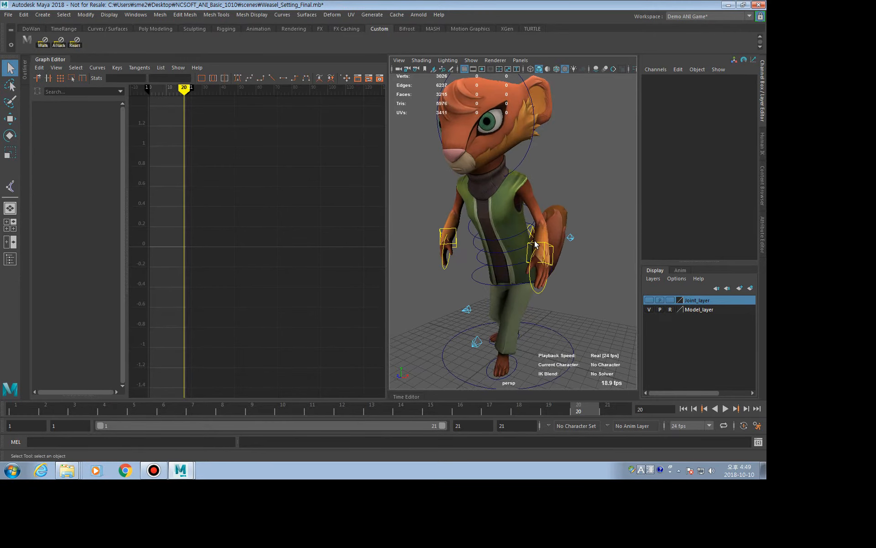
alt+drag(535, 245, 589, 266)
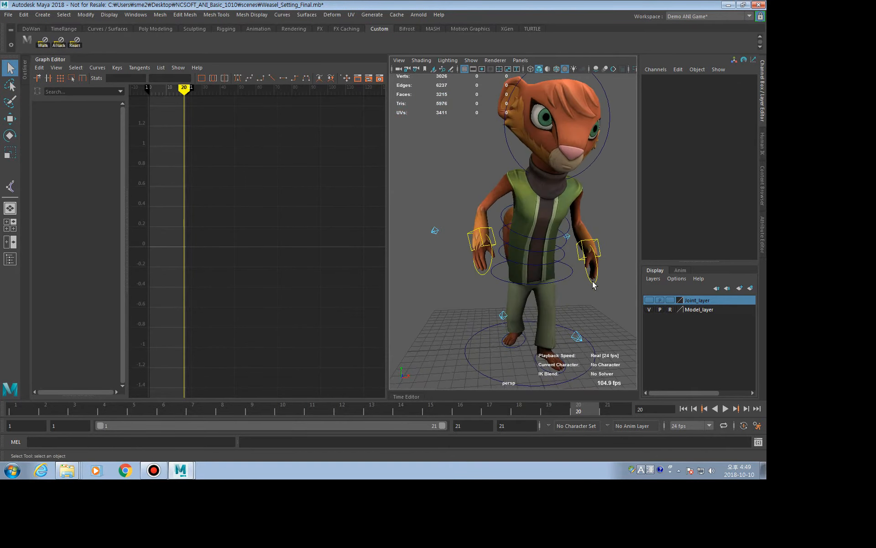
click(592, 279)
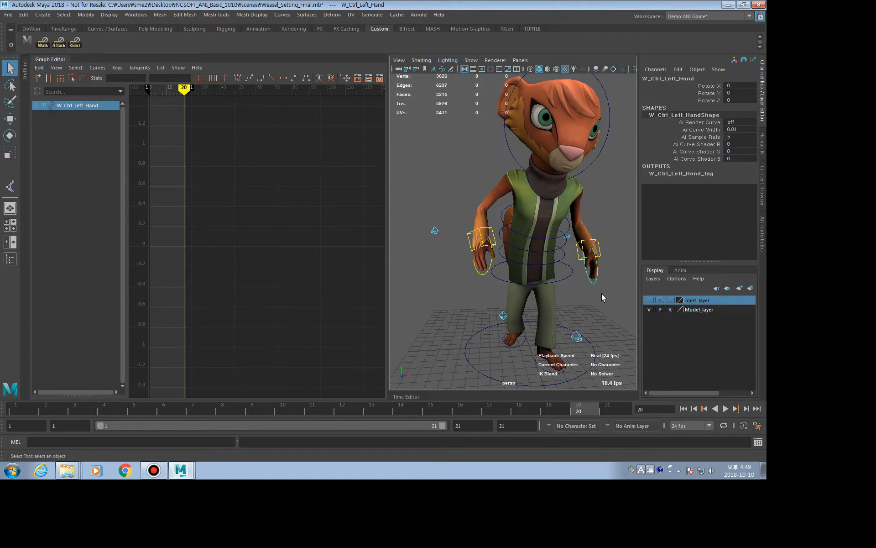
alt+drag(575, 264, 552, 263)
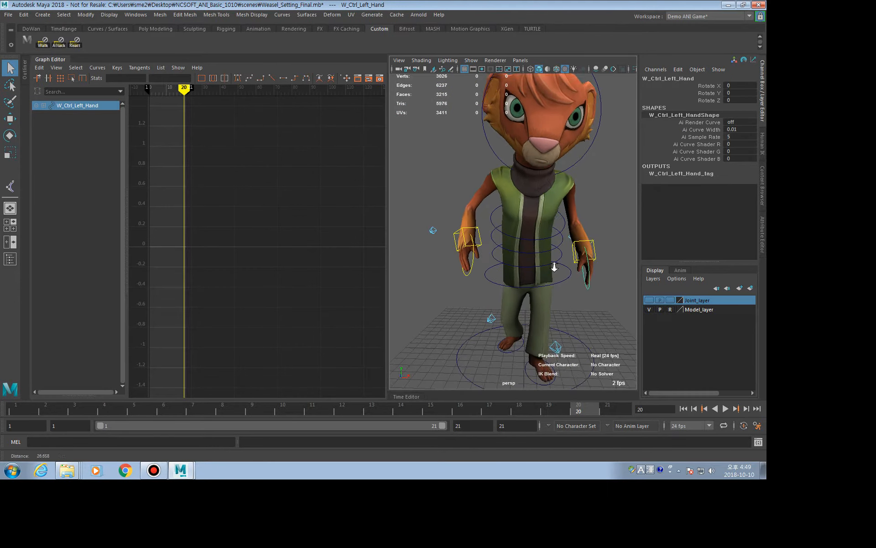
scroll(550, 265, up, 2)
shift+click(465, 270)
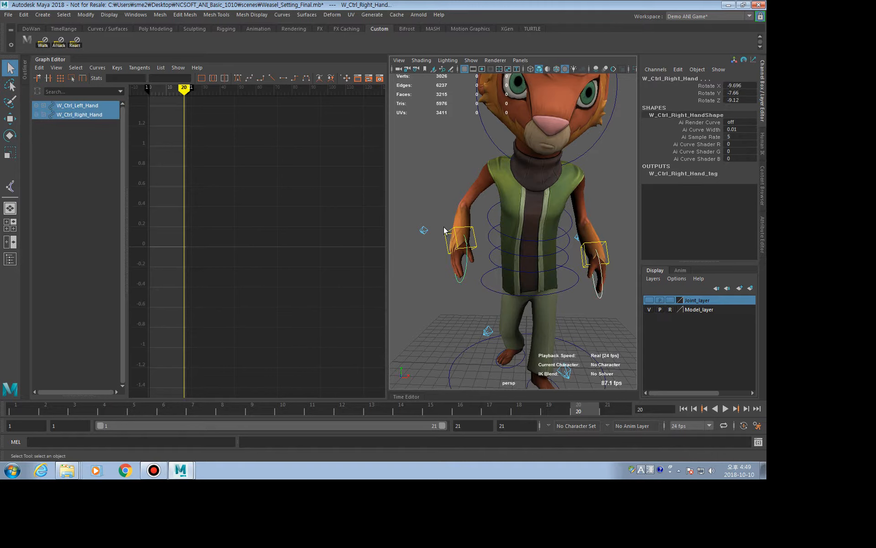
shift+click(446, 241)
shift+click(606, 238)
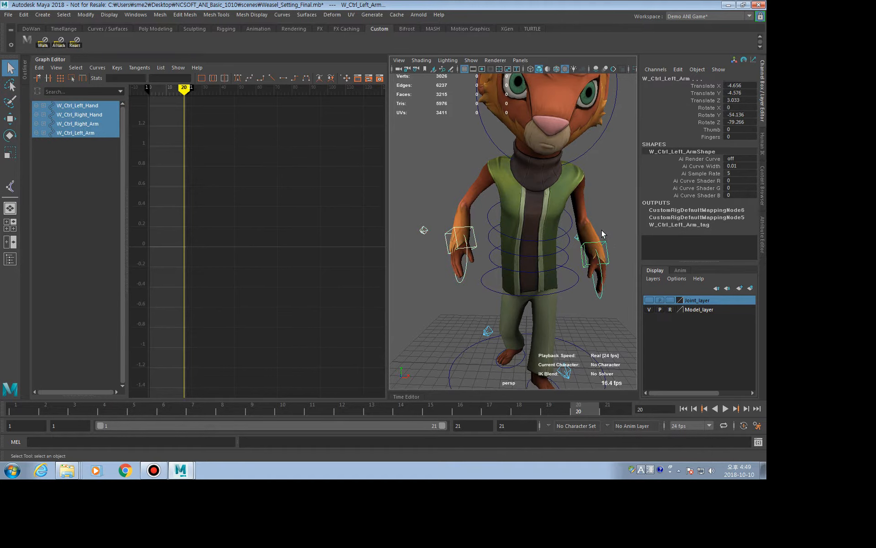
alt+drag(606, 238, 585, 281)
Add the head control, the three spine controls and W_Ctrl_Body to the selection
shift+click(567, 149)
alt+drag(560, 179, 536, 237)
alt+middle_drag(536, 237, 534, 162)
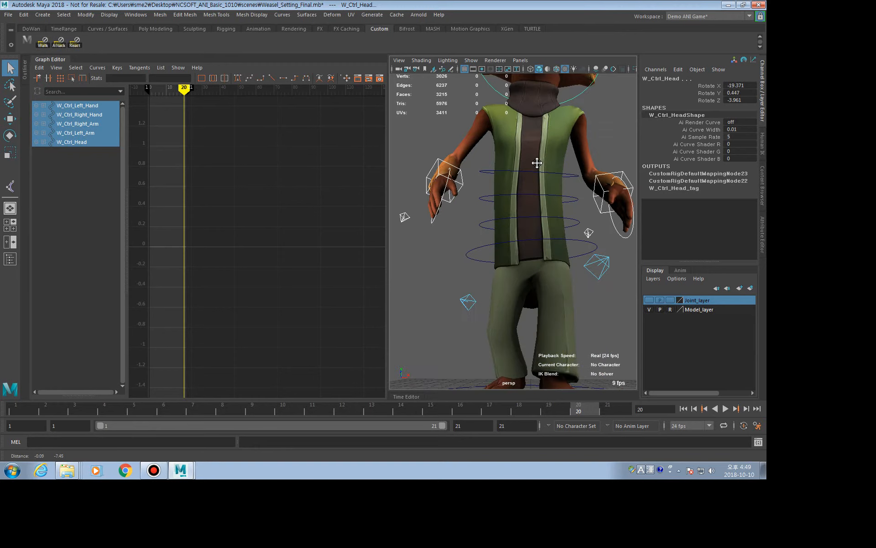
shift+click(485, 175)
shift+click(486, 199)
shift+click(485, 224)
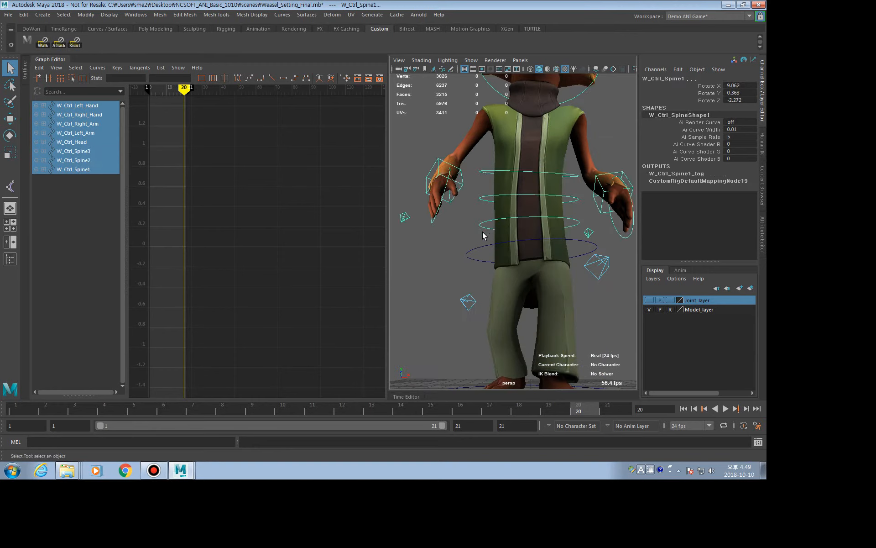
shift+click(480, 257)
Add the left and right leg controls to the selection, completing the set of eleven rig controls
alt+drag(508, 255, 541, 262)
alt+middle_drag(541, 262, 562, 285)
shift+click(555, 299)
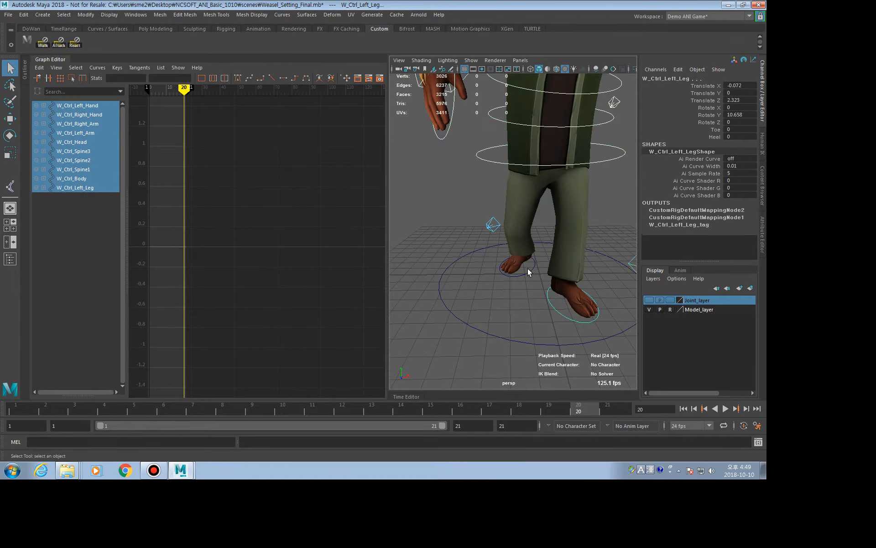
shift+click(528, 267)
alt+right_drag(547, 287, 503, 279)
alt+drag(504, 279, 554, 251)
alt+middle_drag(553, 251, 574, 255)
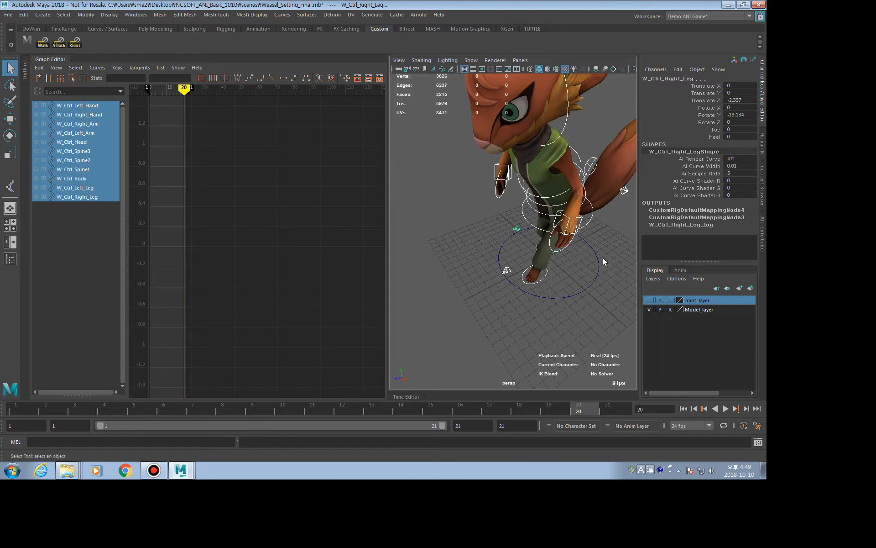
mouse_move(599, 257)
alt+mouse_down()
mouse_move(574, 248)
mouse_move(564, 287)
mouse_move(611, 282)
mouse_move(629, 260)
mouse_move(620, 278)
mouse_move(594, 272)
alt+mouse_up()
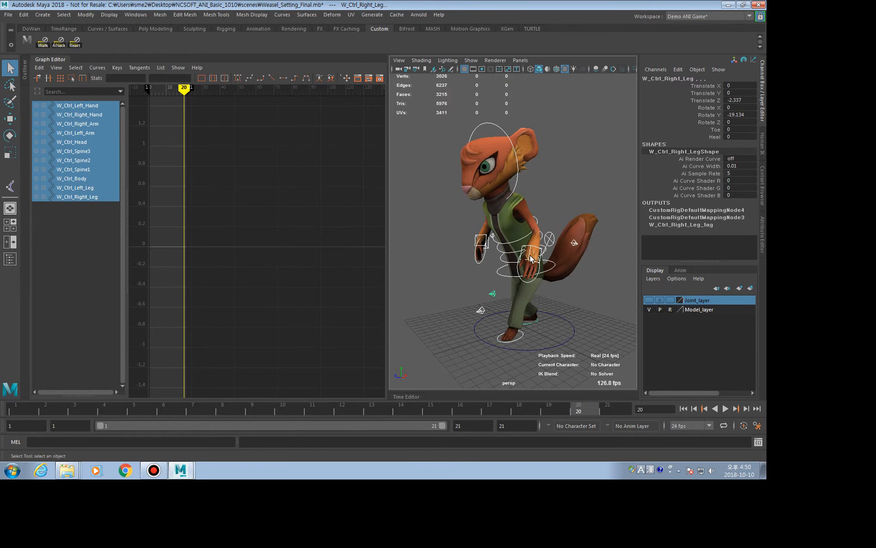
Create a quick select set named All from the selected controls and add it to the shelf
click(47, 15)
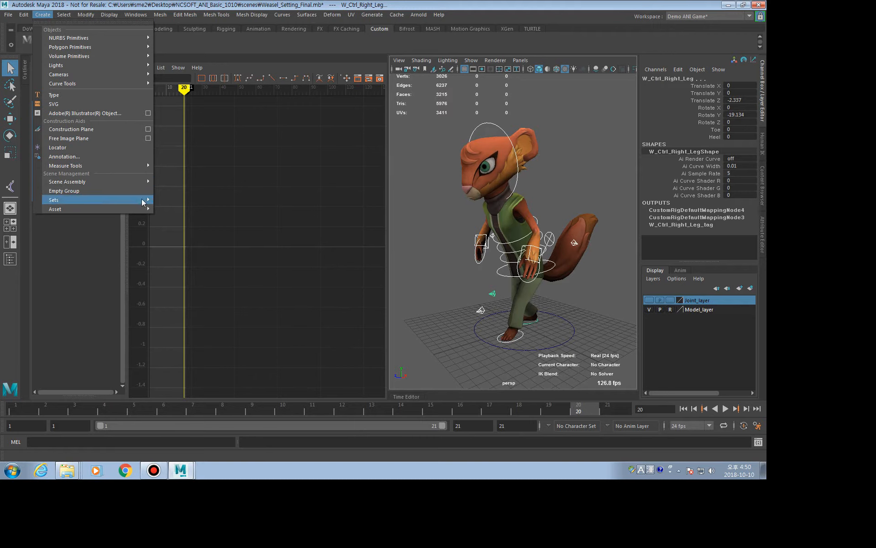
mouse_move(142, 199)
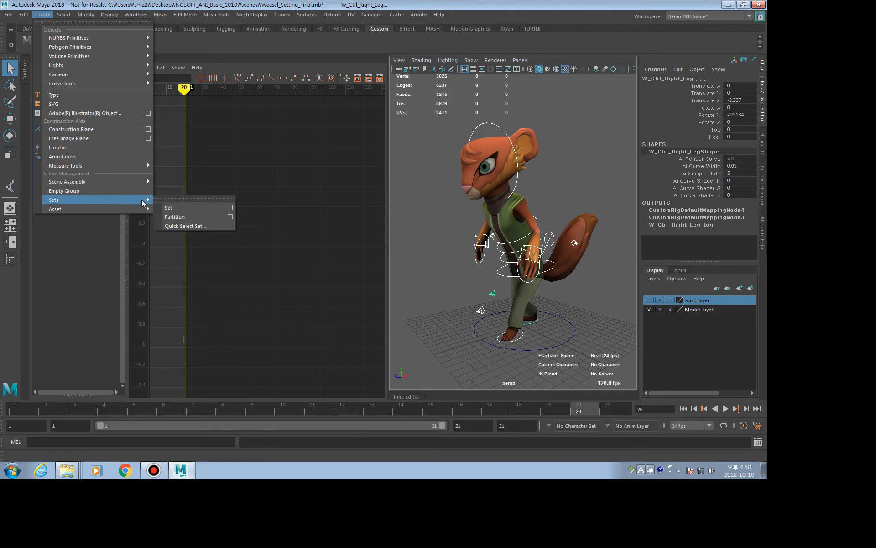
click(201, 226)
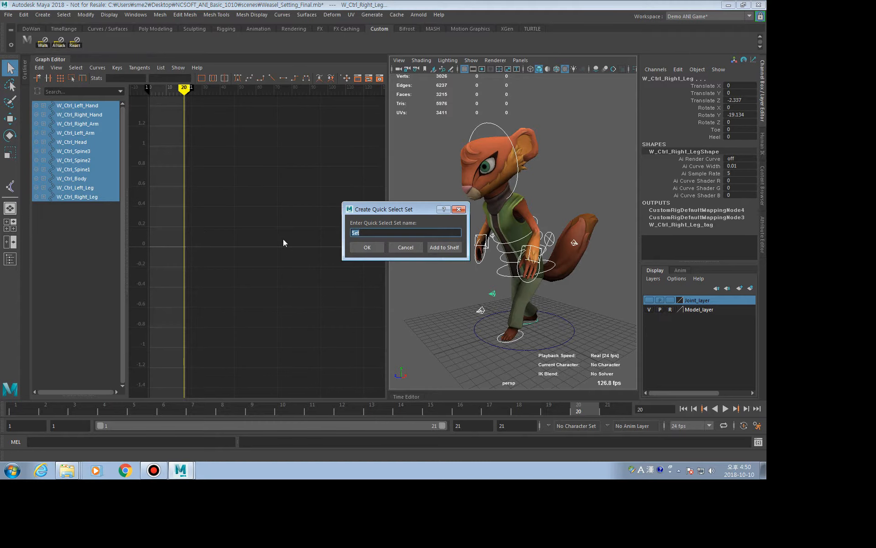
text(All)
click(439, 248)
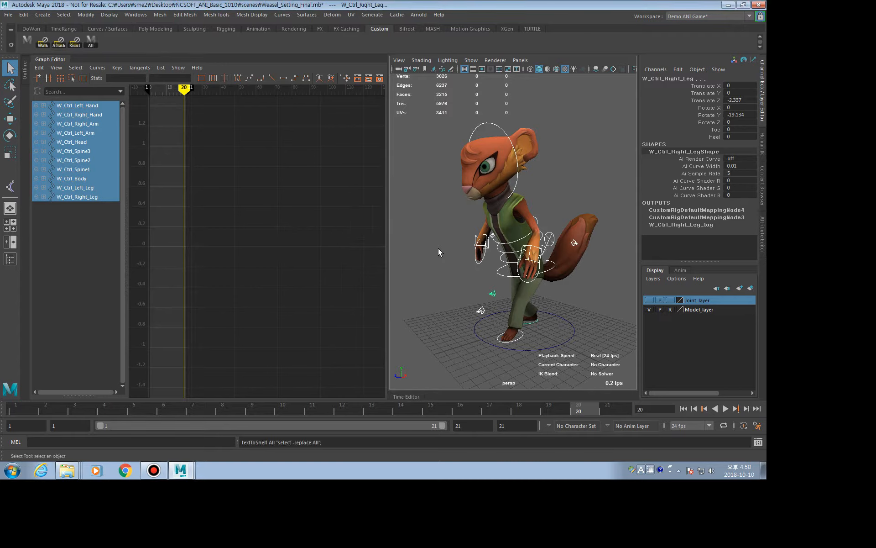
Clear the selection and pick only the two hand controls and the two arm controls
click(452, 251)
alt+drag(452, 251, 482, 271)
alt+right_drag(482, 271, 546, 289)
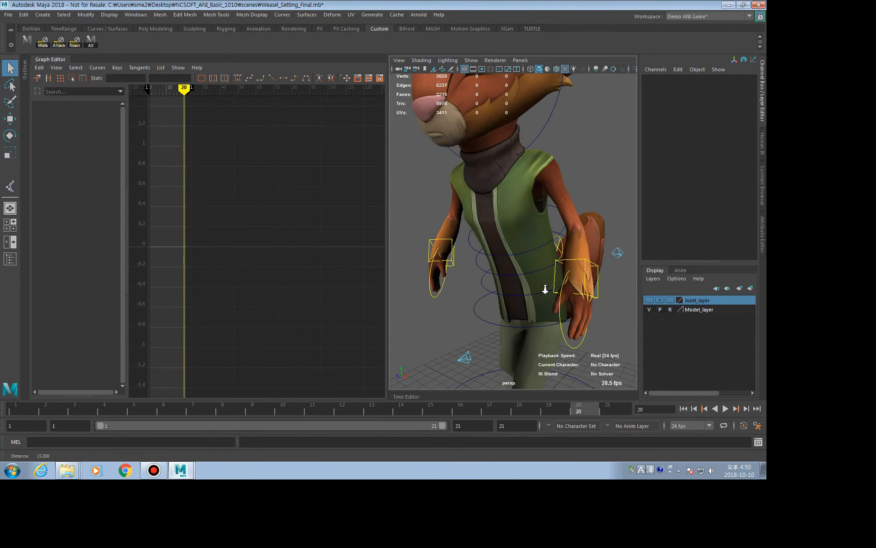
click(569, 347)
shift+click(437, 298)
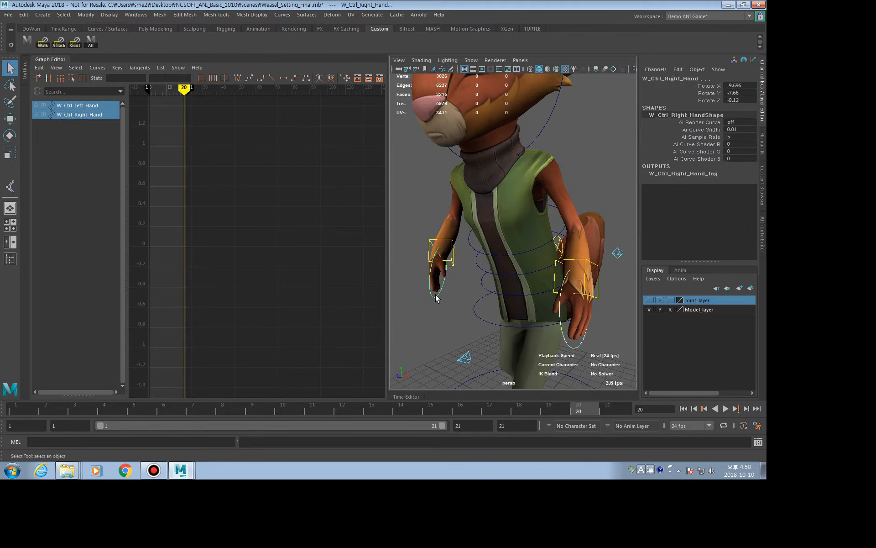
shift+click(451, 261)
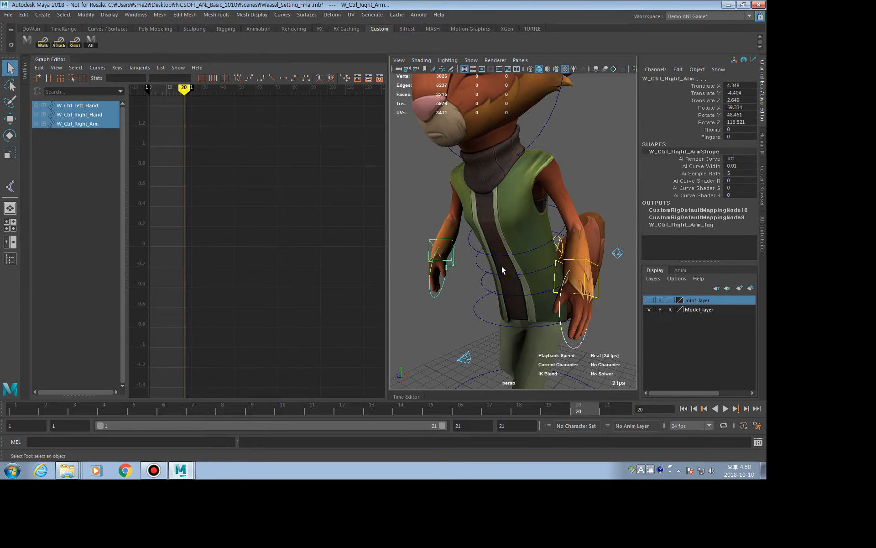
shift+click(597, 290)
Extend the selection with the head control and the three spine controls
shift+click(547, 116)
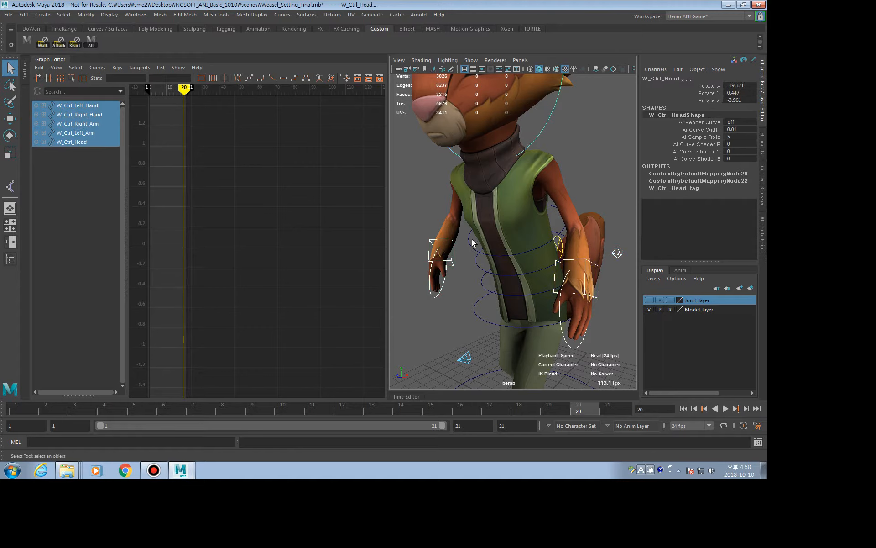
shift+click(473, 260)
shift+click(478, 273)
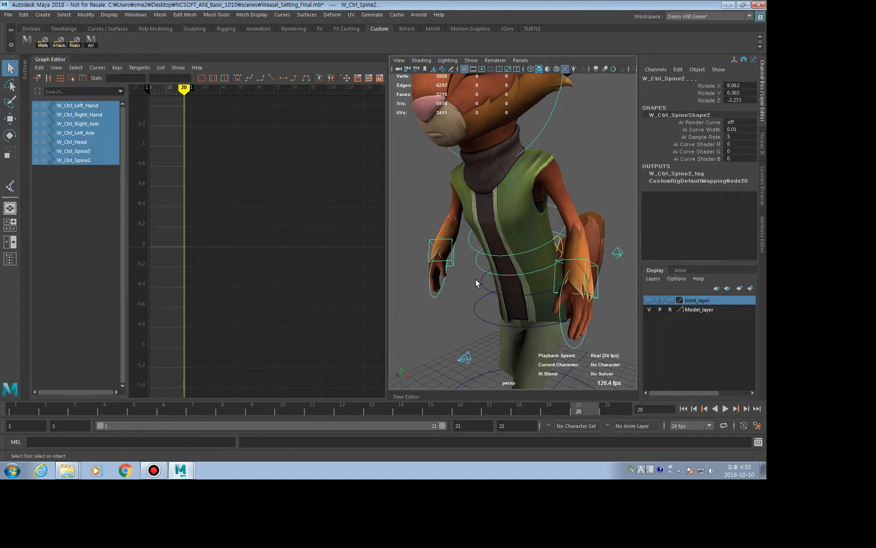
shift+click(489, 283)
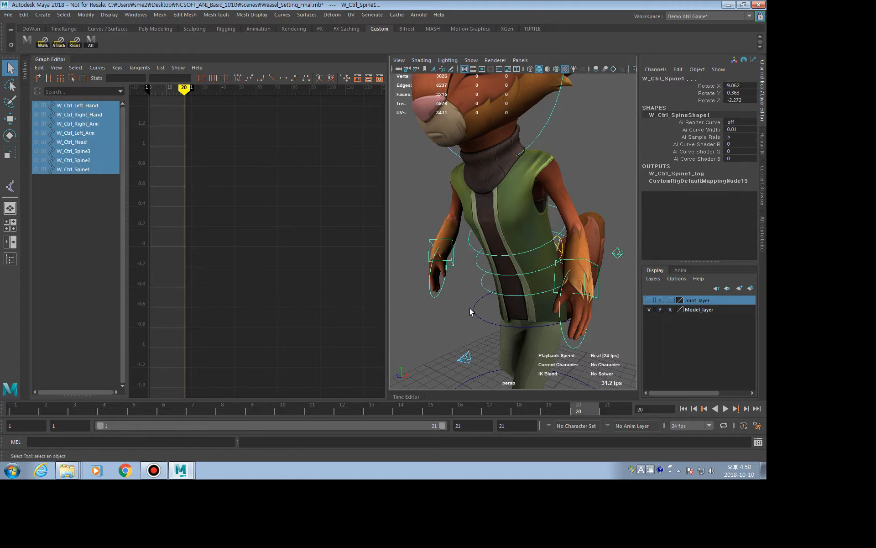
Save the upper-body selection as a quick select set named Up on the shelf, and clear the selection
scroll(470, 302, down, 1)
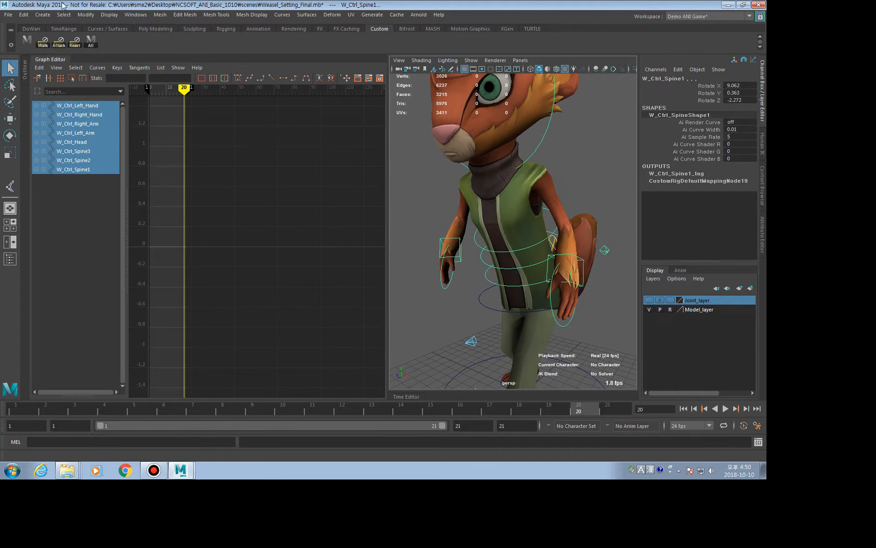
click(43, 15)
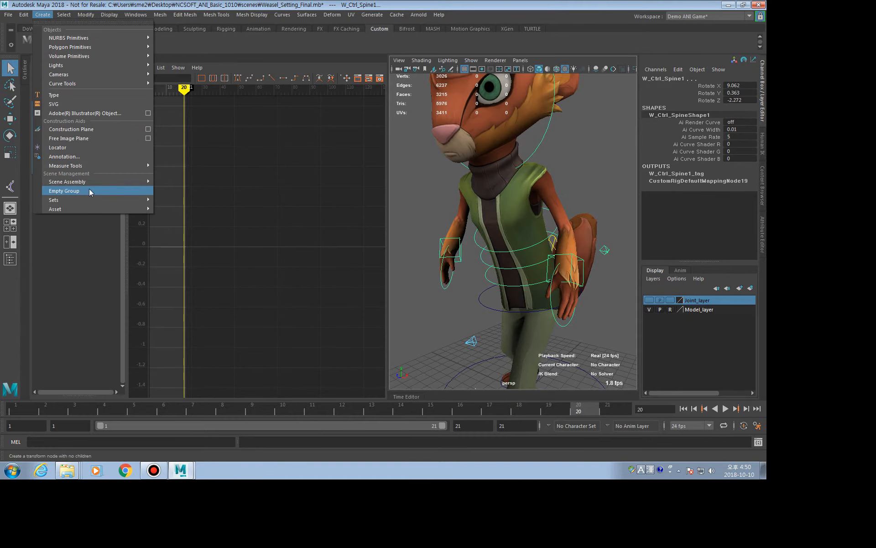
mouse_move(89, 196)
click(192, 225)
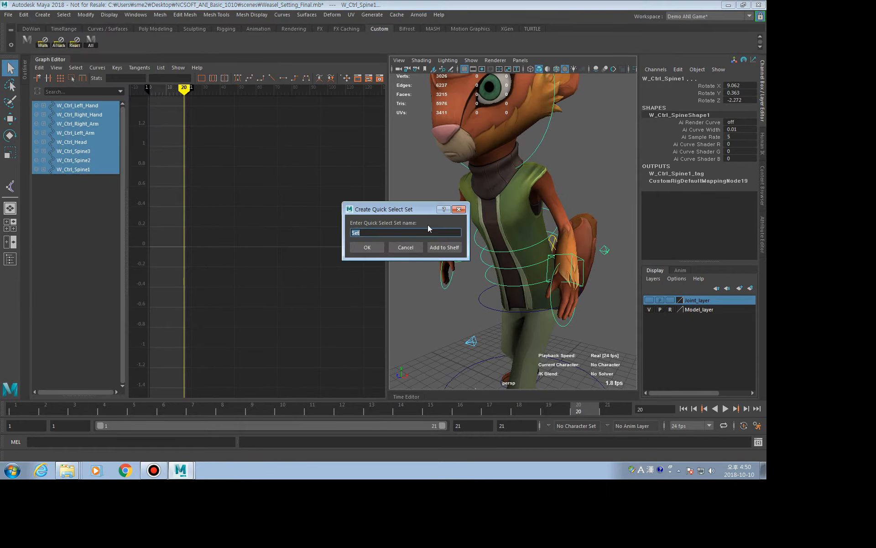
text(Up)
click(445, 247)
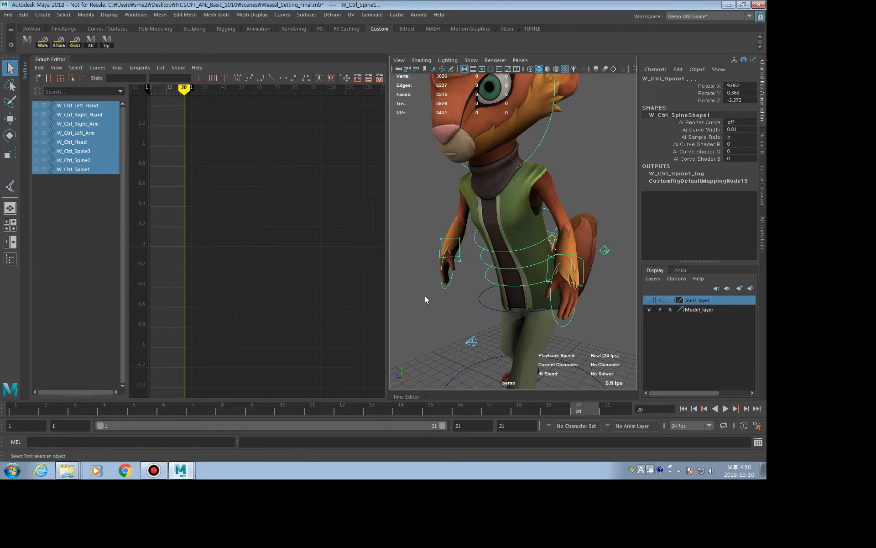
click(426, 295)
Select every control with the All set, key the pose at frames 1 and 21, and frame the curves in the Graph Editor
alt+right_drag(532, 294, 472, 289)
alt+drag(472, 288, 460, 287)
alt+right_drag(460, 287, 478, 288)
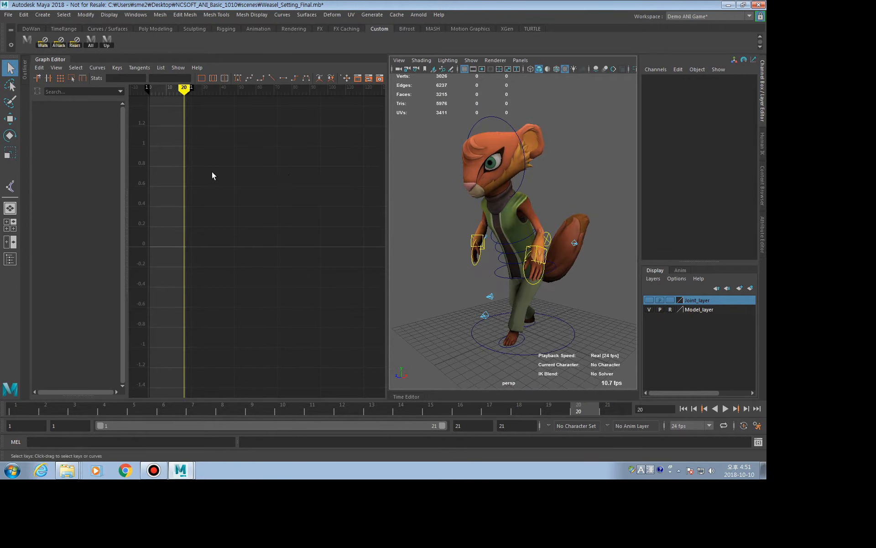
click(91, 41)
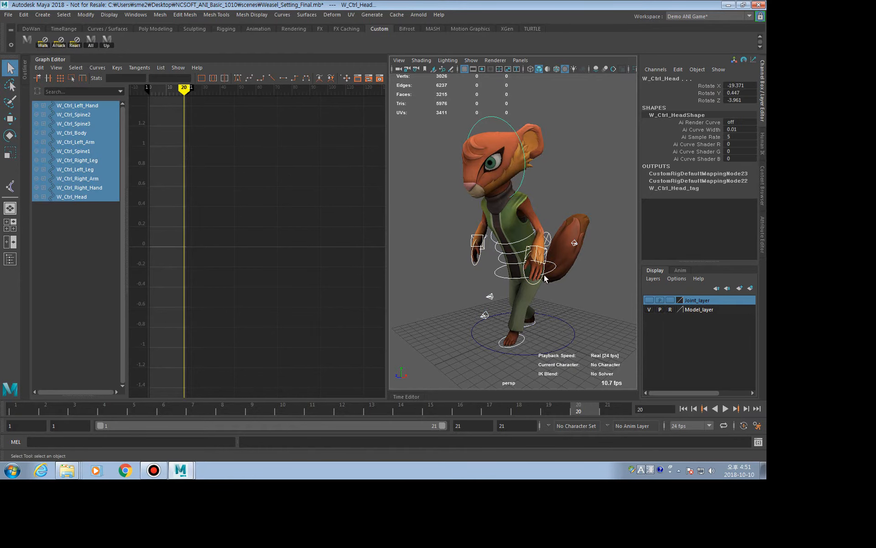
click(687, 408)
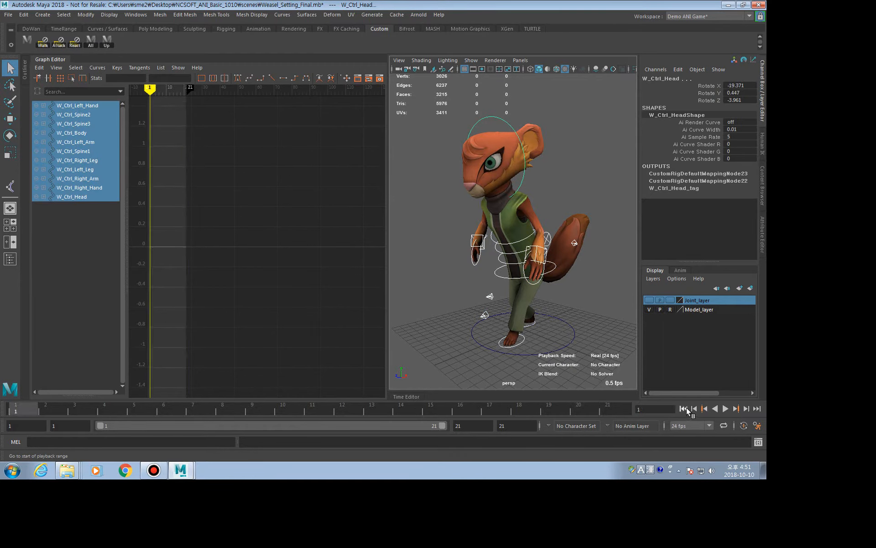
click(621, 409)
key(s)
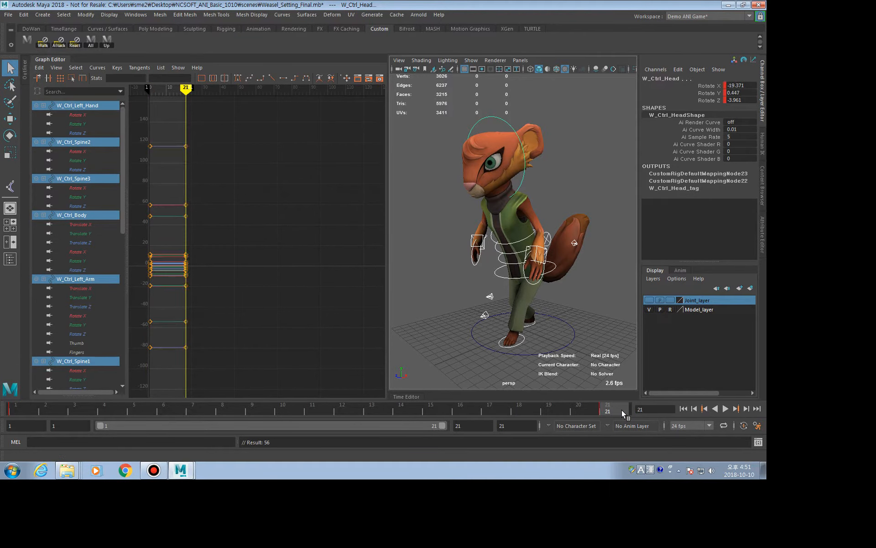
key(f)
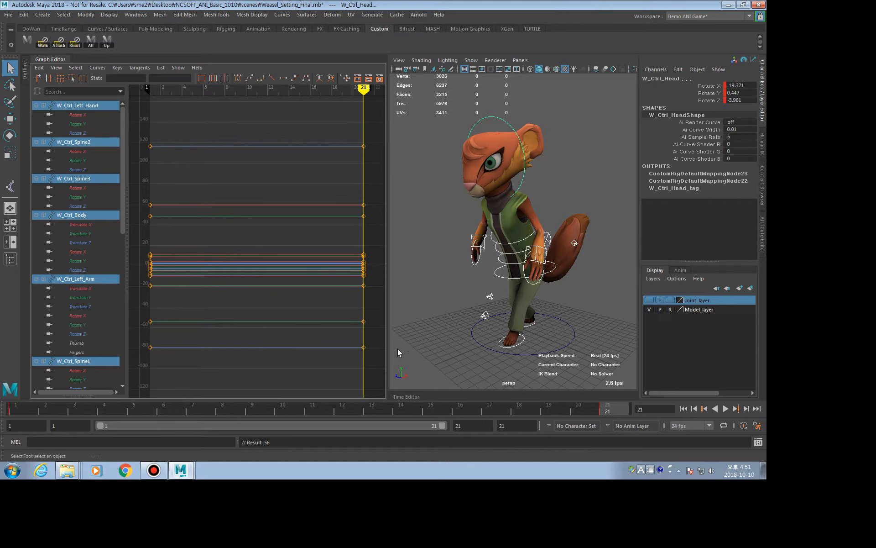
At frame 13, move the W_Ctrl_Body control to Translate Y -0.735 and Translate Z 0.226
click(313, 412)
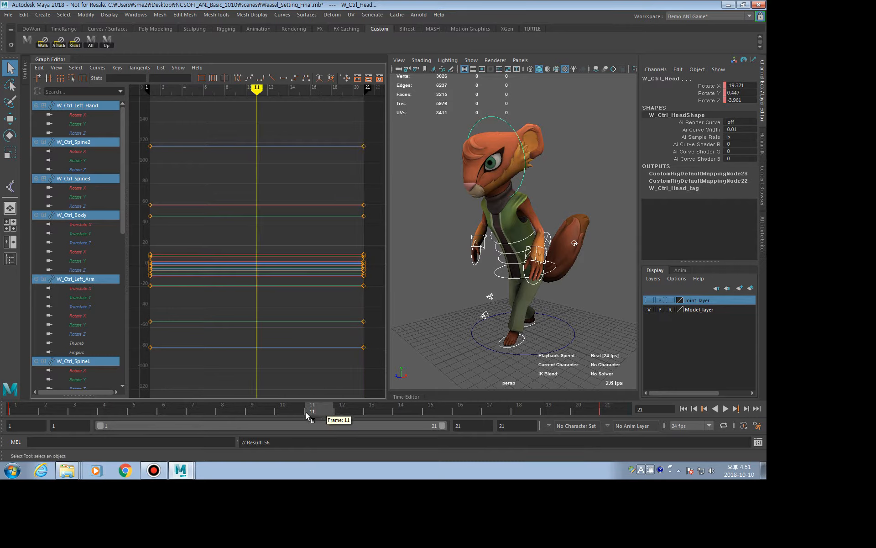
click(459, 297)
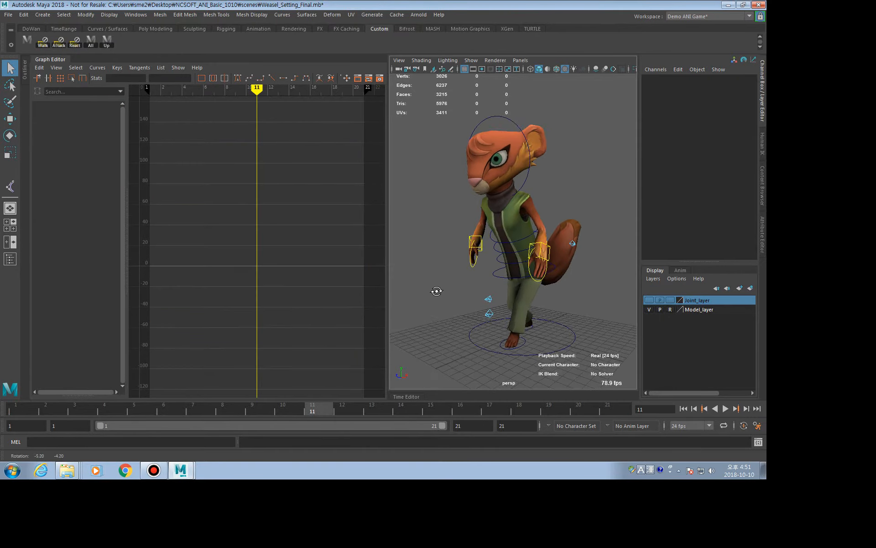
click(346, 413)
drag(346, 411, 364, 412)
alt+drag(465, 263, 444, 250)
alt+right_drag(443, 250, 483, 274)
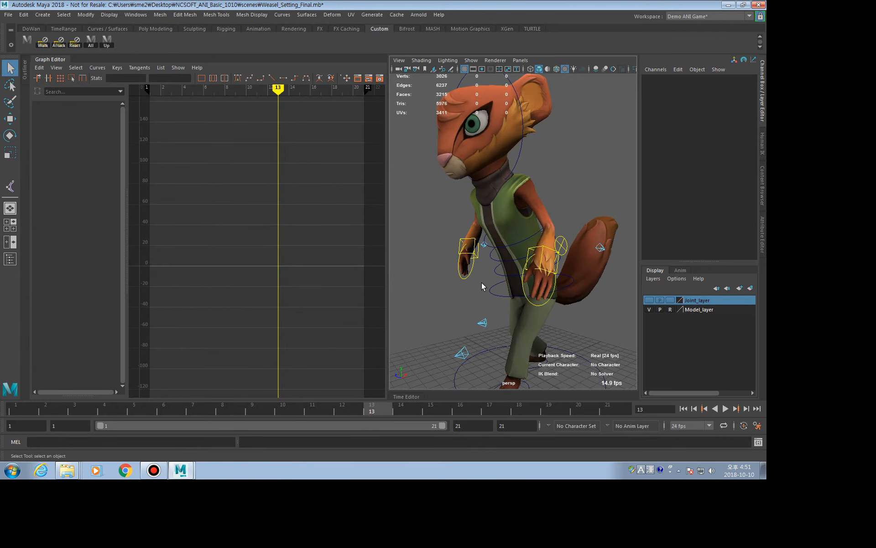
click(481, 281)
key(w)
drag(508, 255, 490, 272)
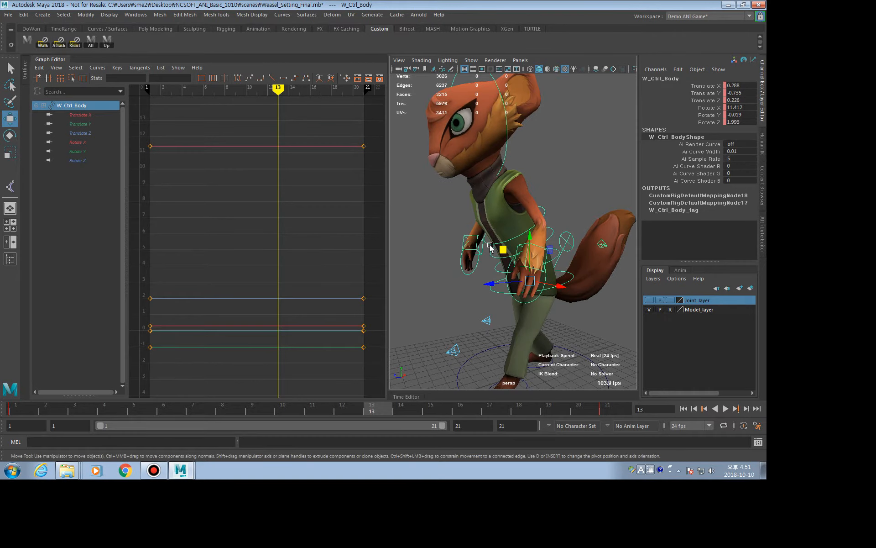
At frame 13, rotate the three spine controls together to straighten the torso, and tilt the head control forward
click(490, 243)
key(q)
shift+click(496, 256)
shift+click(497, 268)
key(e)
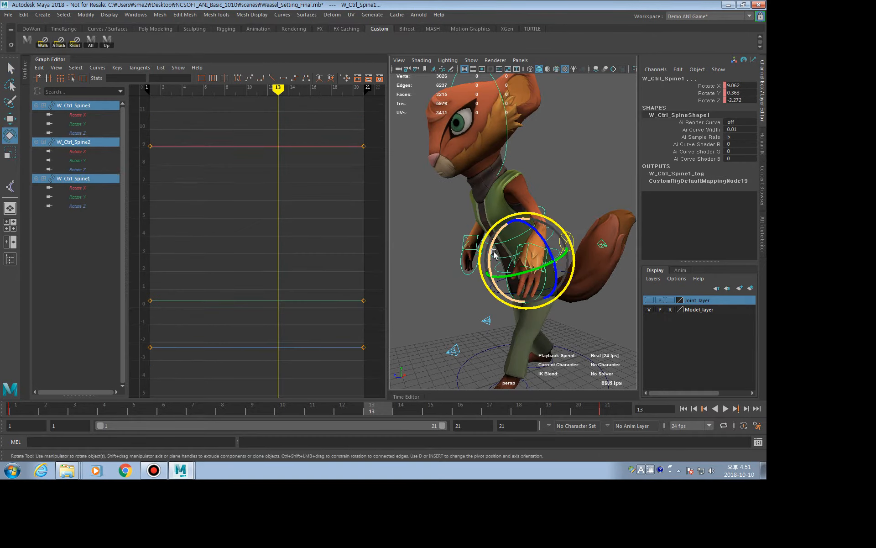
drag(496, 258, 500, 200)
click(504, 173)
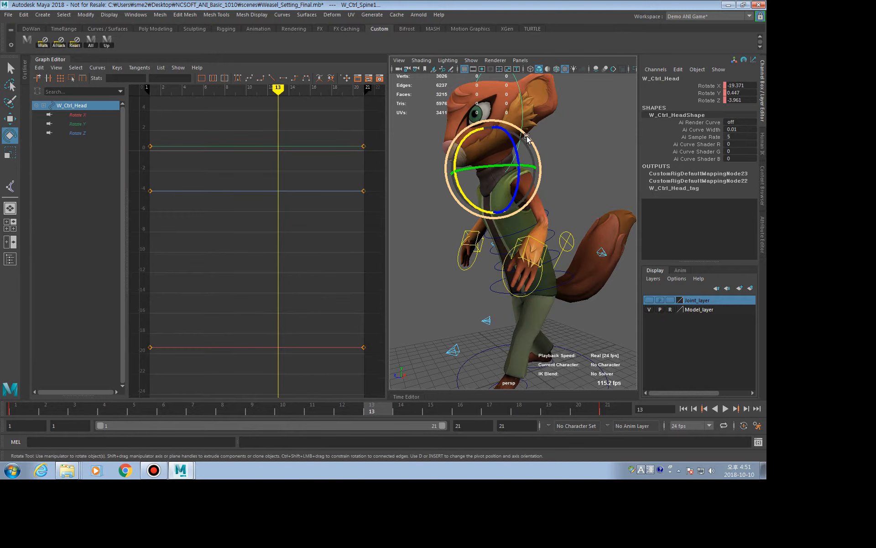
drag(458, 157, 460, 167)
At frame 13, reposition both arm controls, with W_Ctrl_Right_Arm at Translate X 5.286, Y -4.668 and Z 2.674
alt+drag(485, 242, 581, 241)
click(576, 253)
key(w)
click(467, 240)
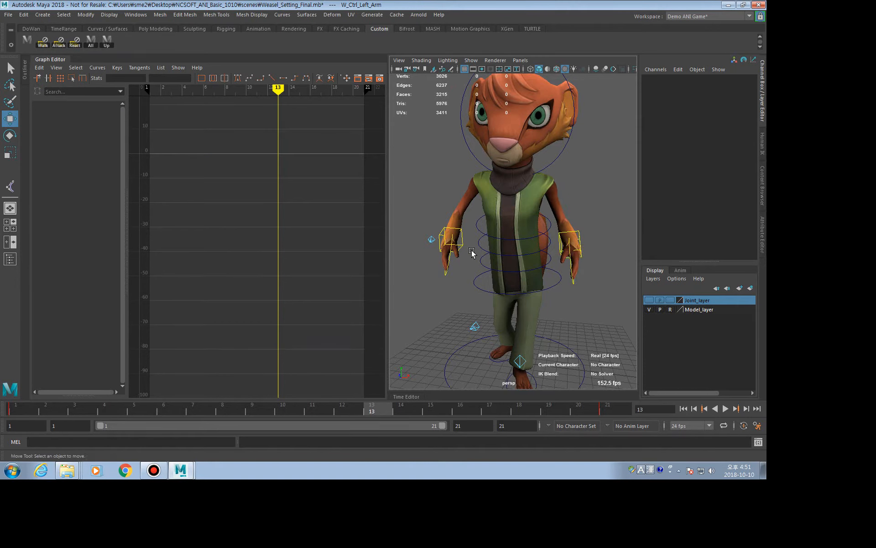
alt+drag(468, 241, 459, 247)
click(455, 239)
scroll(514, 243, down, 3)
Select every control with the All set, key the pose at frame 13, and play back the cycle
click(106, 42)
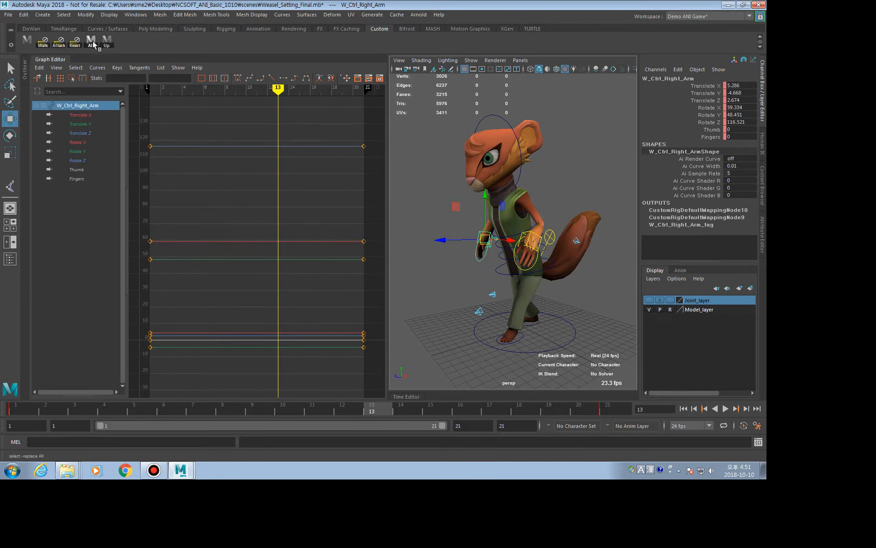
drag(373, 407, 479, 410)
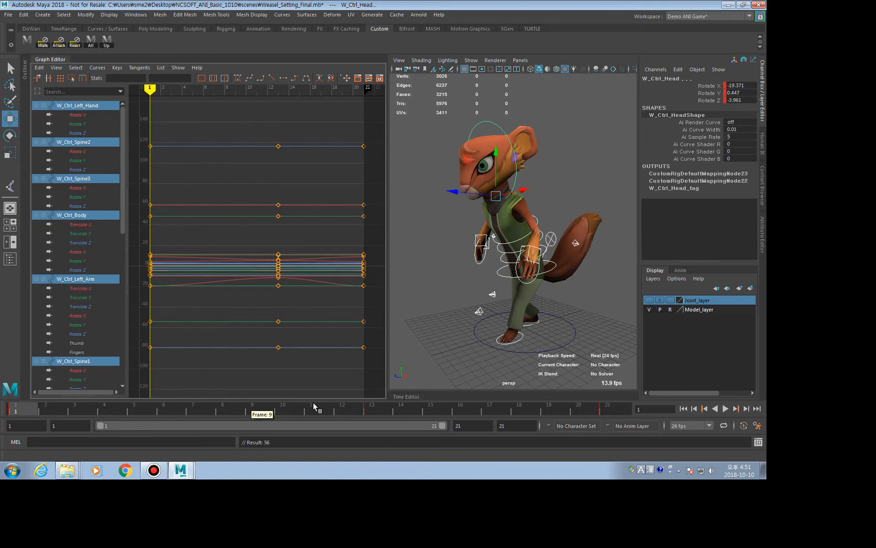
click(725, 408)
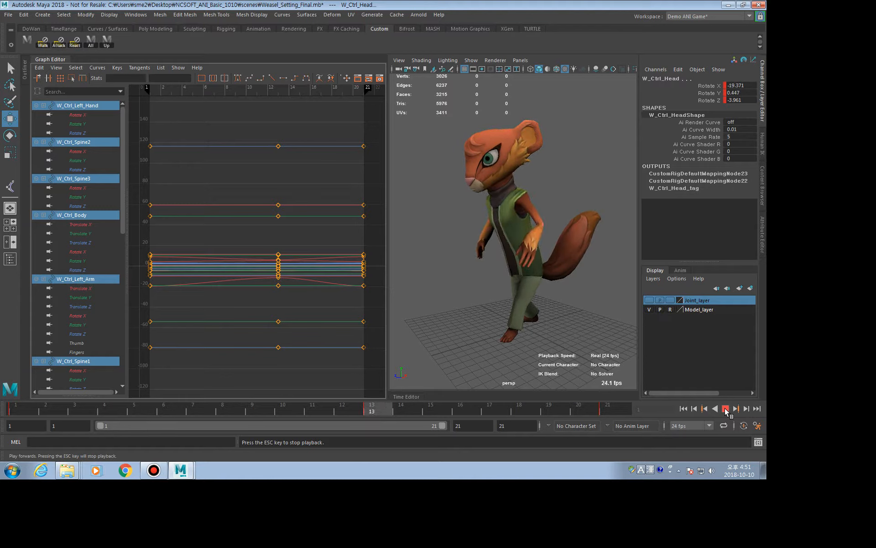
click(726, 409)
Select the left and right arm controls and offset all their keys forward by two frames in the Graph Editor
drag(377, 411, 348, 410)
click(427, 328)
alt+drag(426, 327, 583, 297)
click(578, 237)
key(q)
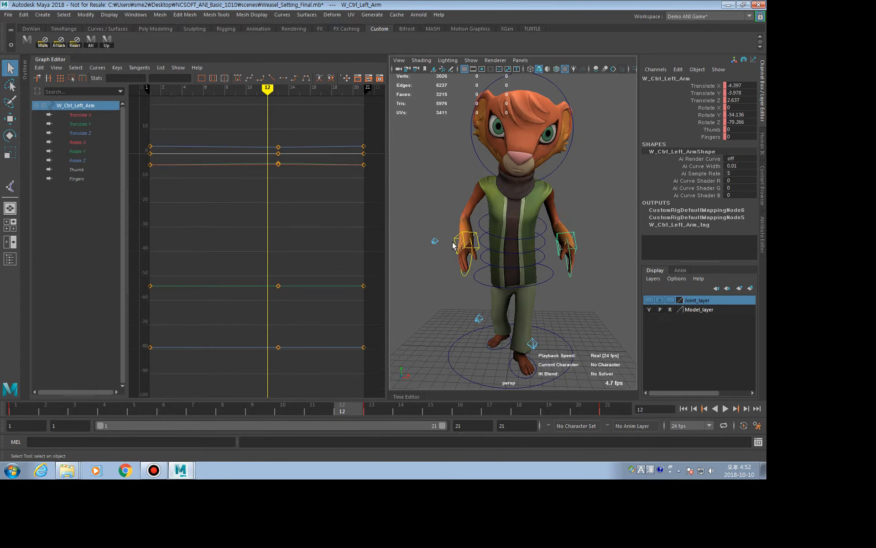
shift+drag(455, 248, 455, 250)
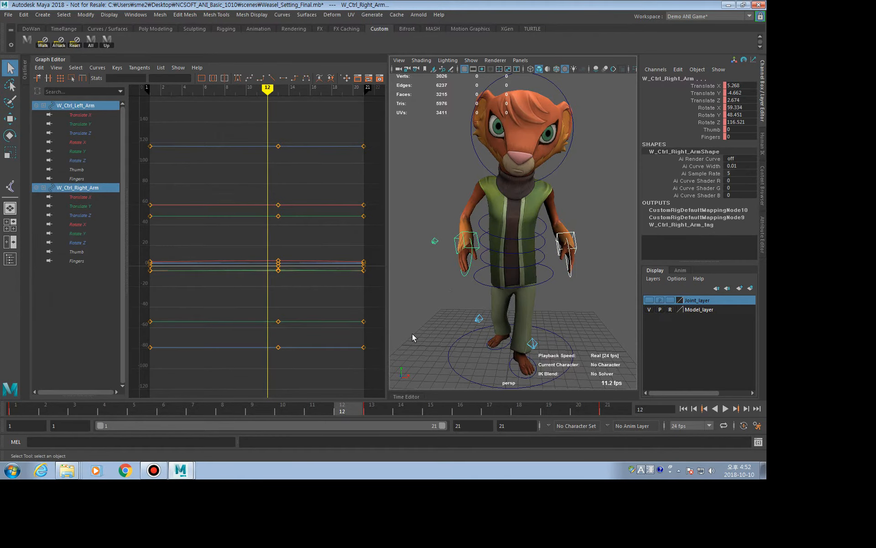
scroll(295, 235, down, 6)
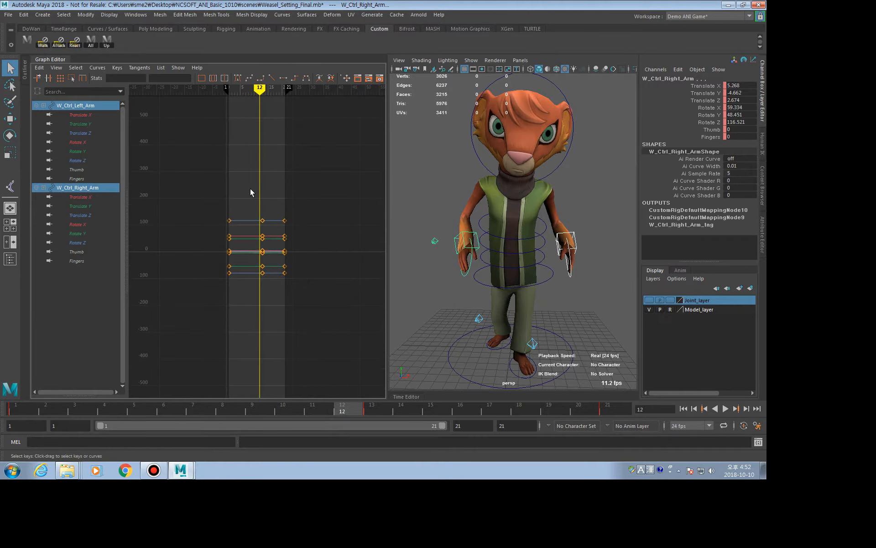
drag(250, 189, 250, 315)
key(w)
shift+middle_drag(263, 326, 271, 325)
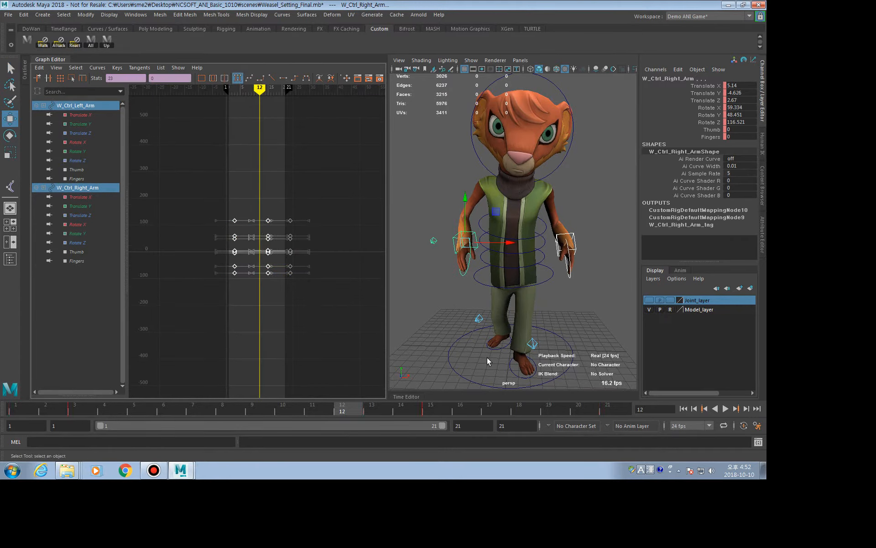
Play back the animation from the first frame to check the offset arm motion
click(683, 409)
click(725, 408)
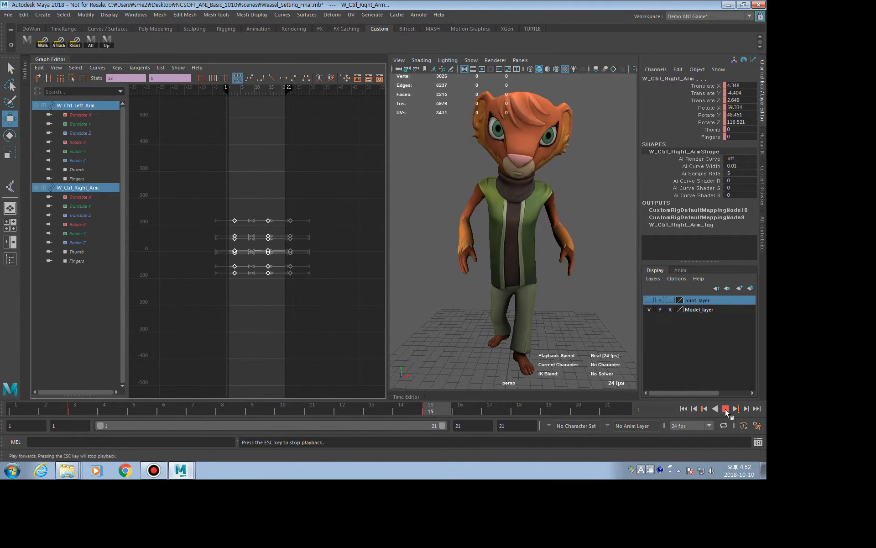
click(726, 409)
key(ctrl+z)
key(shift+z)
key(ctrl+z)
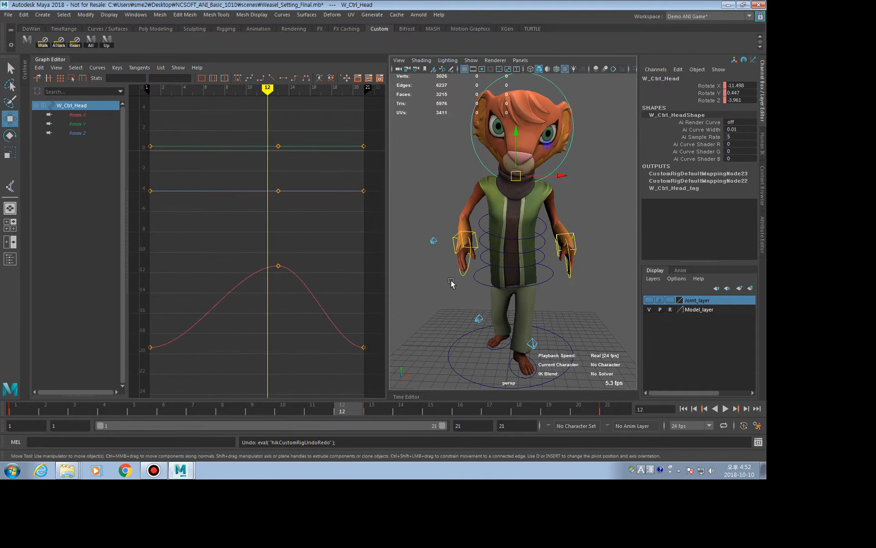
Try shifting all keys of both arm controls another two frames forward in the Graph Editor
click(452, 234)
click(453, 242)
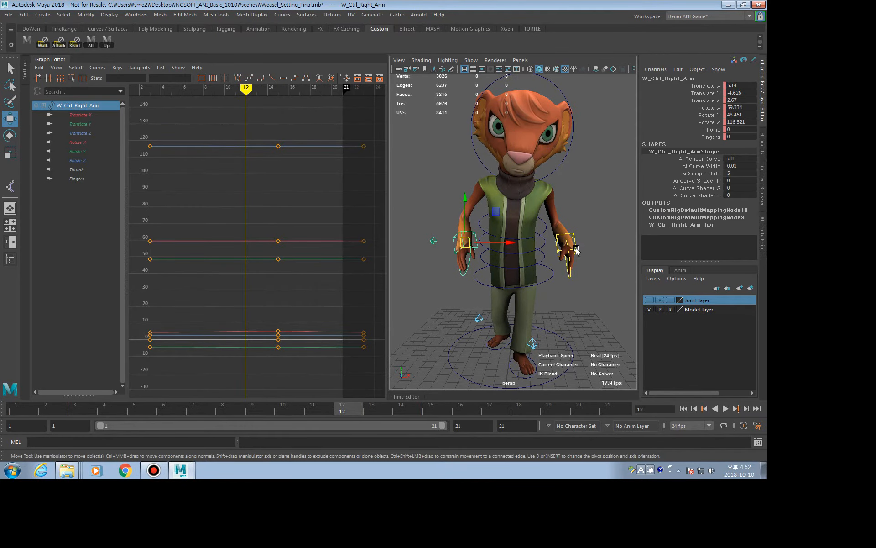
shift+click(573, 249)
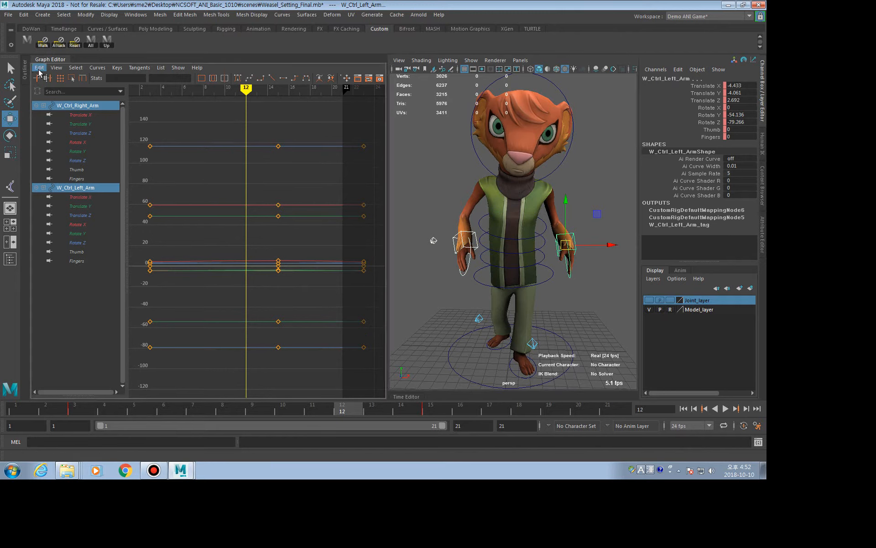
click(54, 67)
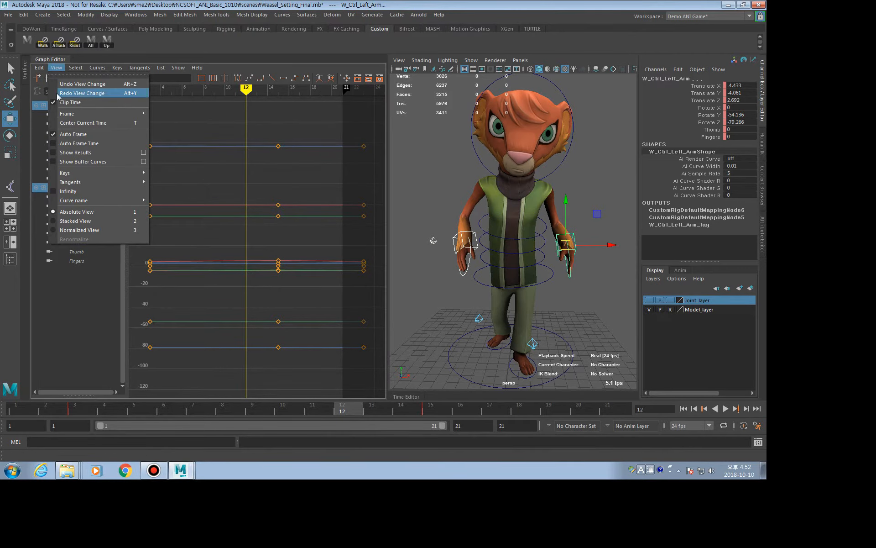
click(220, 106)
drag(219, 117, 210, 478)
shift+middle_drag(216, 277, 217, 277)
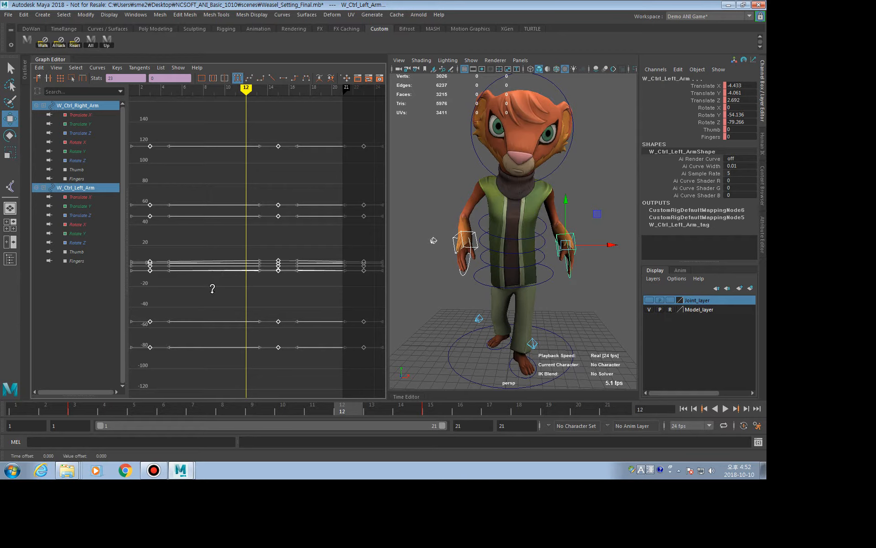
shift+middle_drag(214, 293, 231, 293)
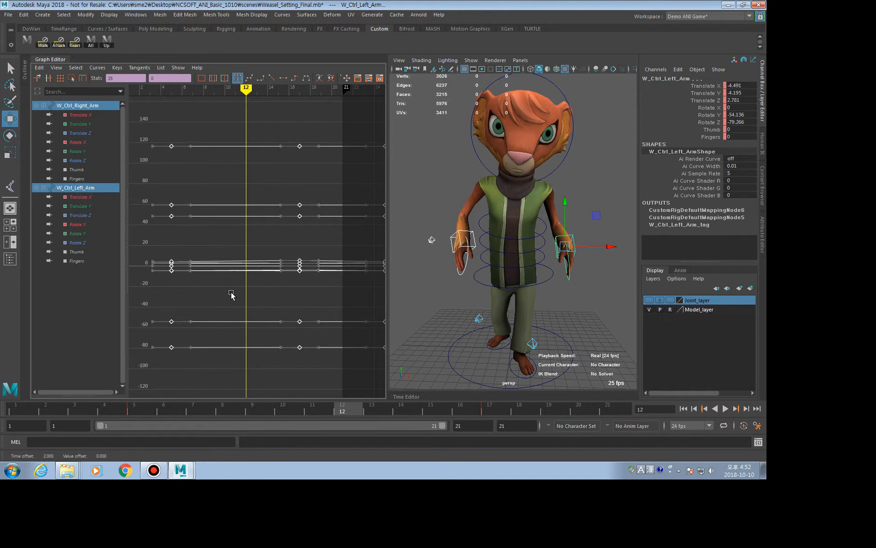
key(ctrl+z)
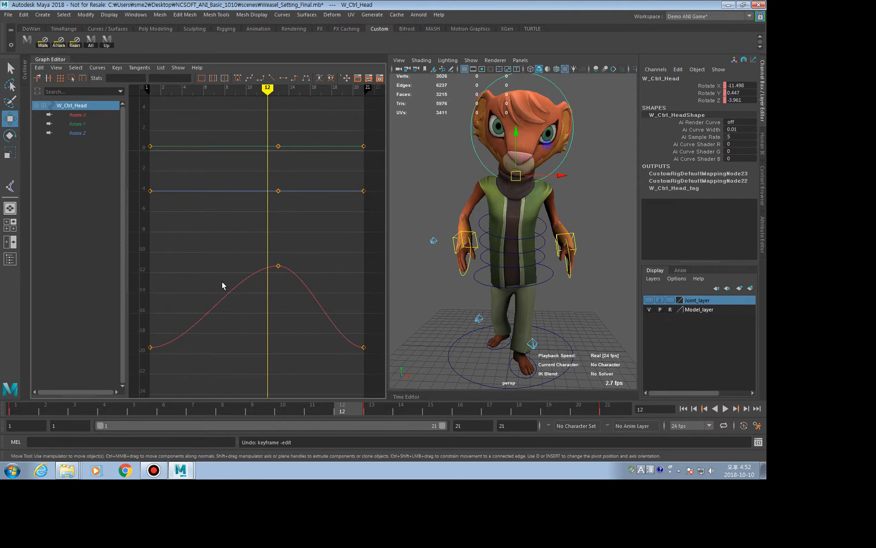
Play back the cycle and compare the arm key timing with the curves of all the other controls
click(461, 304)
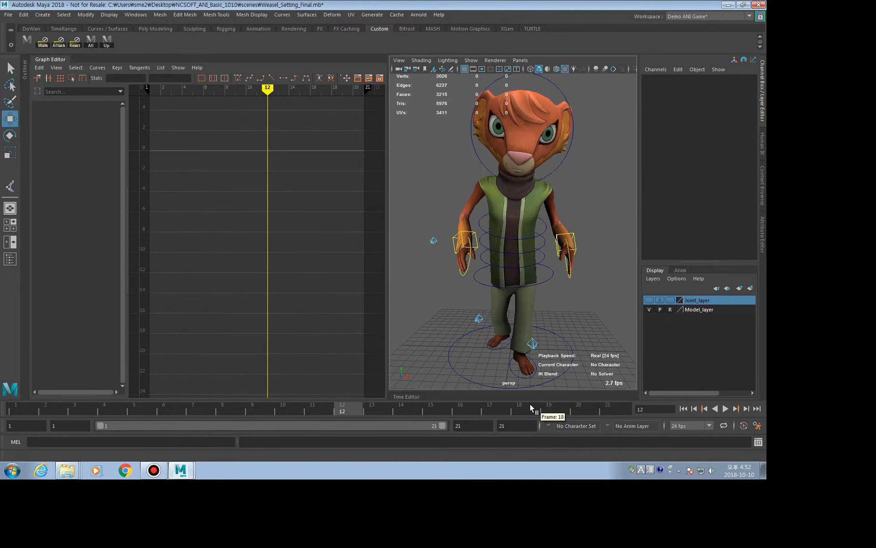
key(alt+v)
click(16, 408)
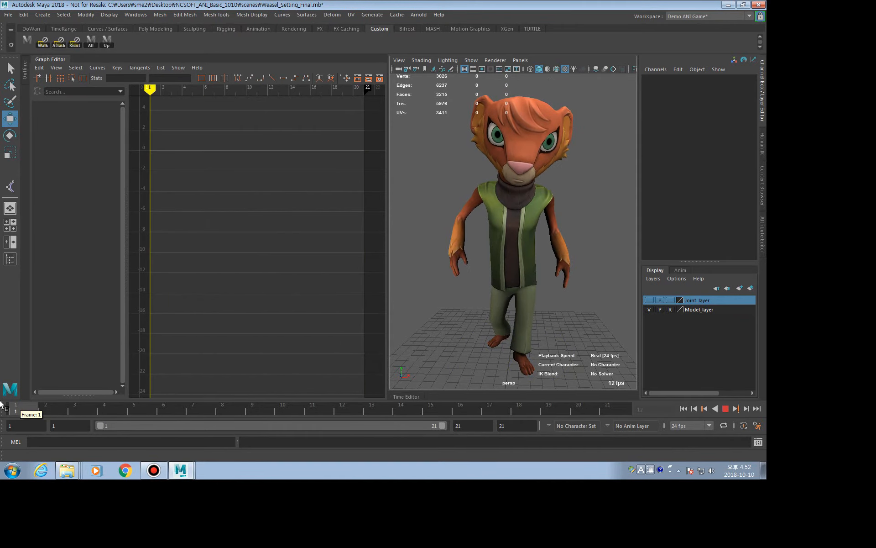
alt+drag(556, 355, 450, 340)
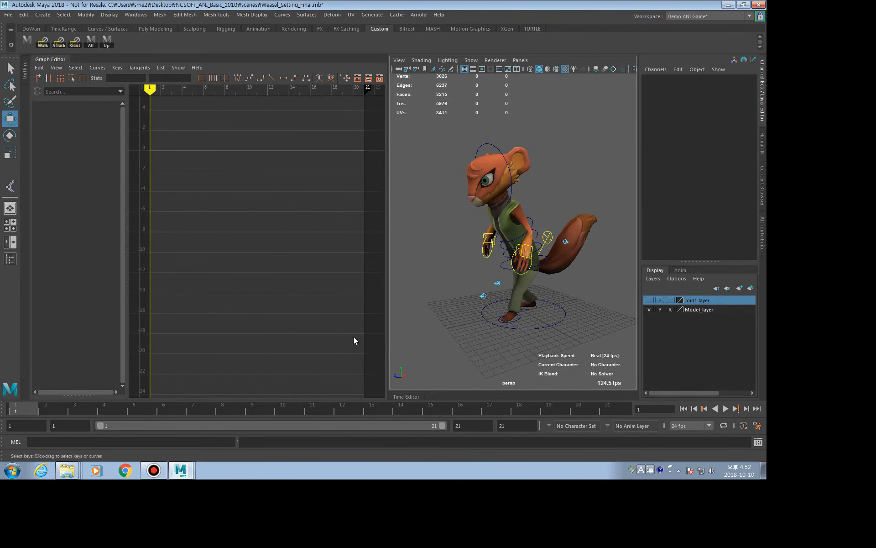
click(93, 41)
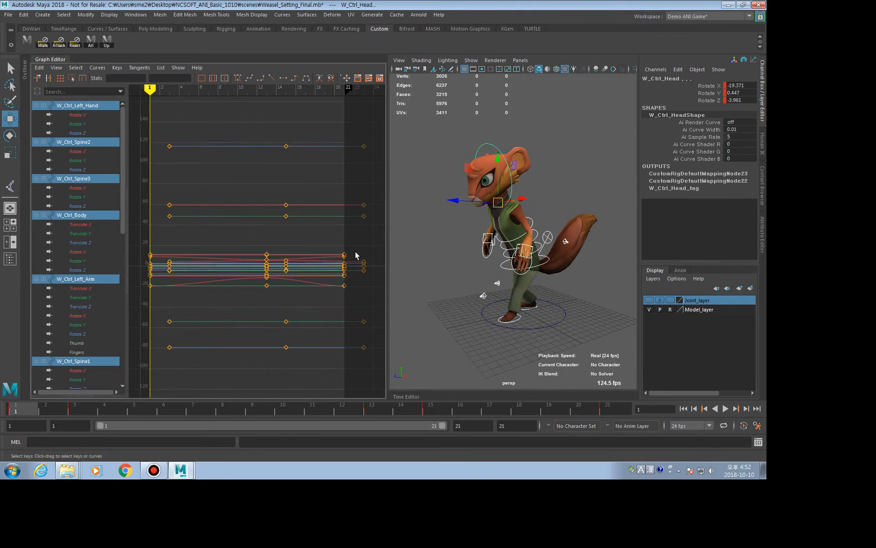
alt+drag(484, 301, 528, 304)
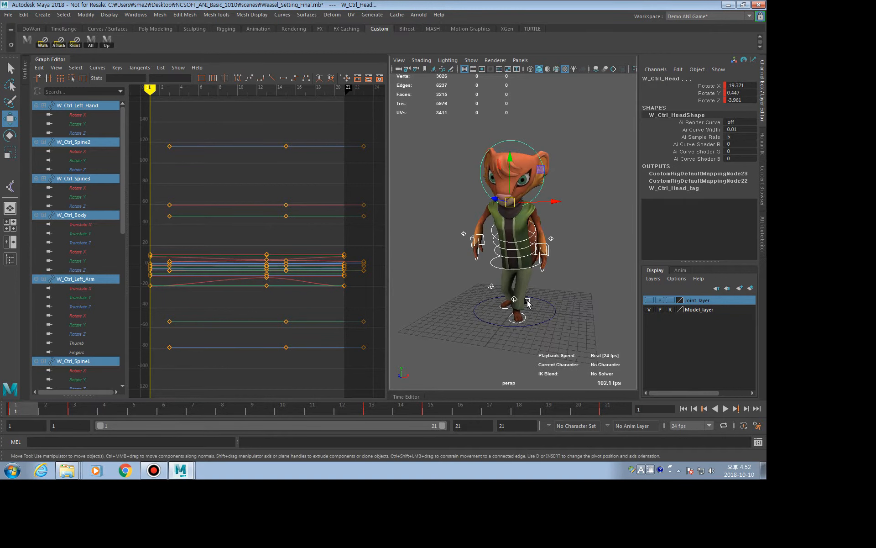
click(594, 288)
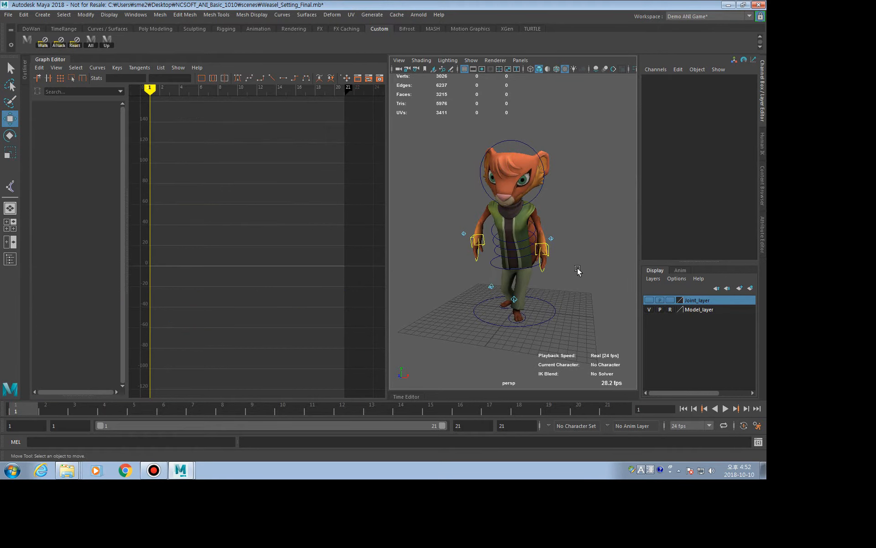
Examine the left arm control's curves, isolating Translate X and displaying all channels again
click(548, 252)
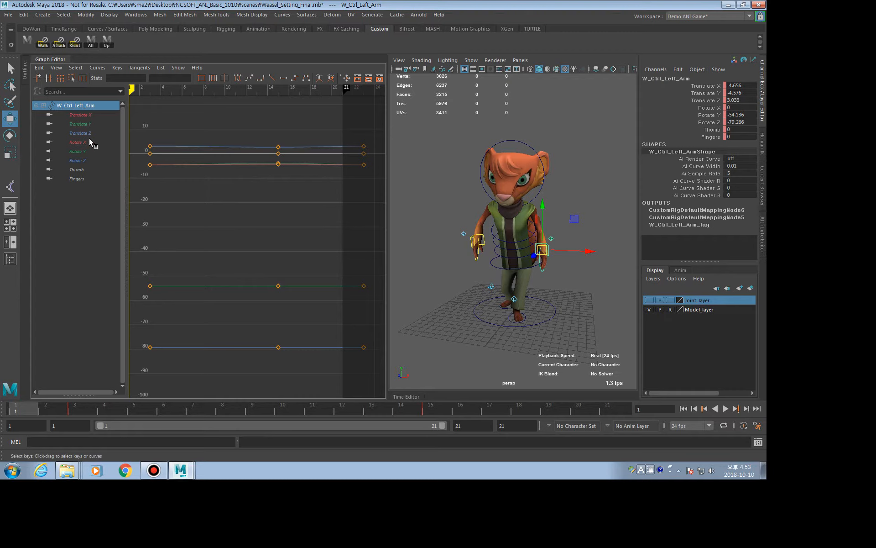
click(86, 115)
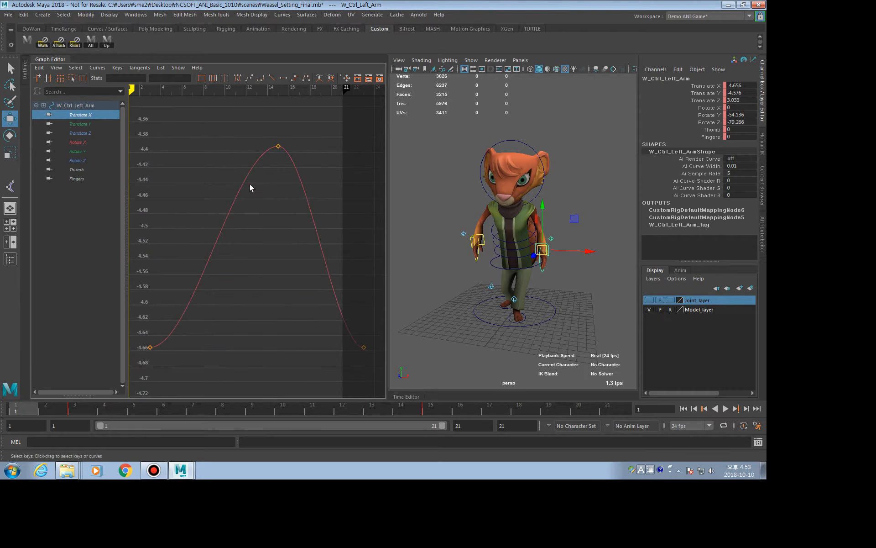
click(77, 105)
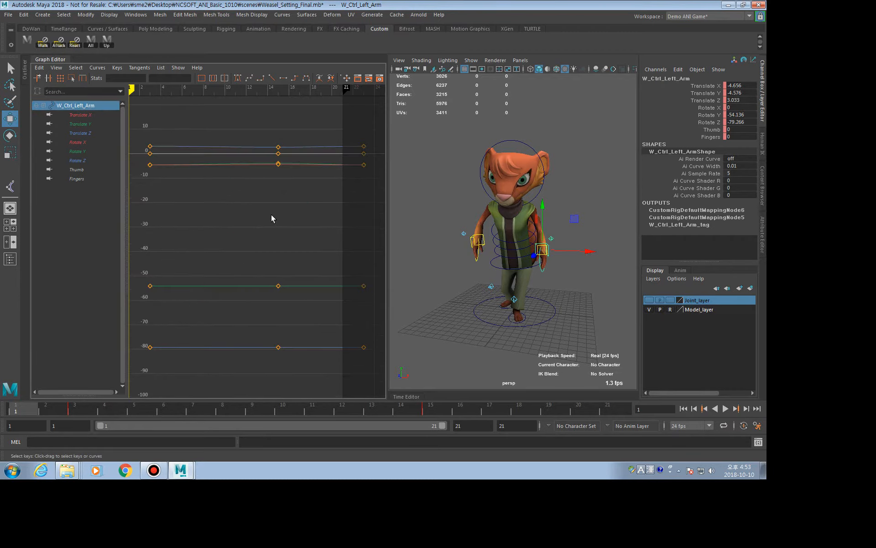
click(417, 198)
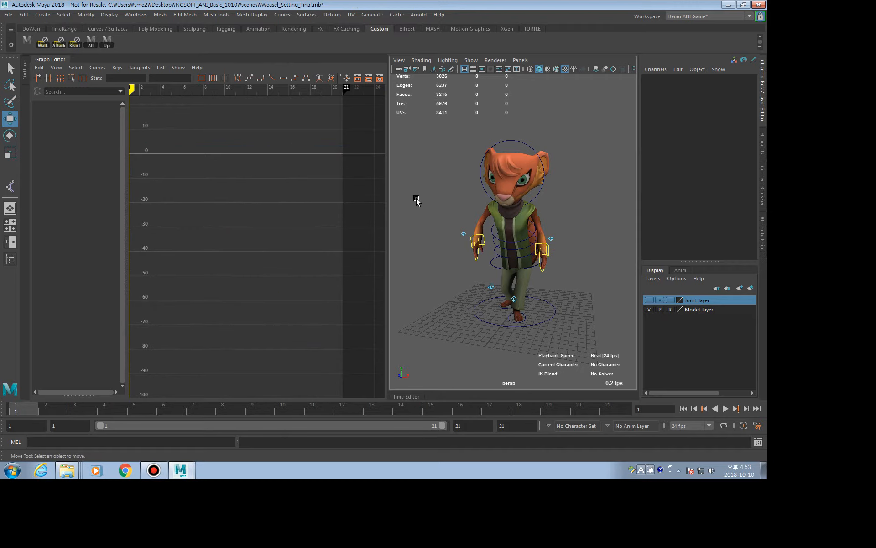
Delete all static channels in the scene
click(25, 15)
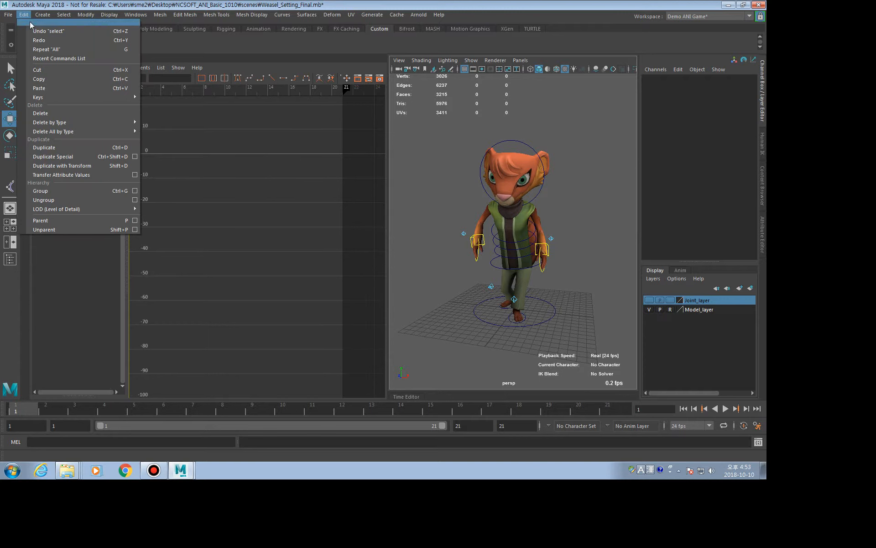
mouse_move(84, 133)
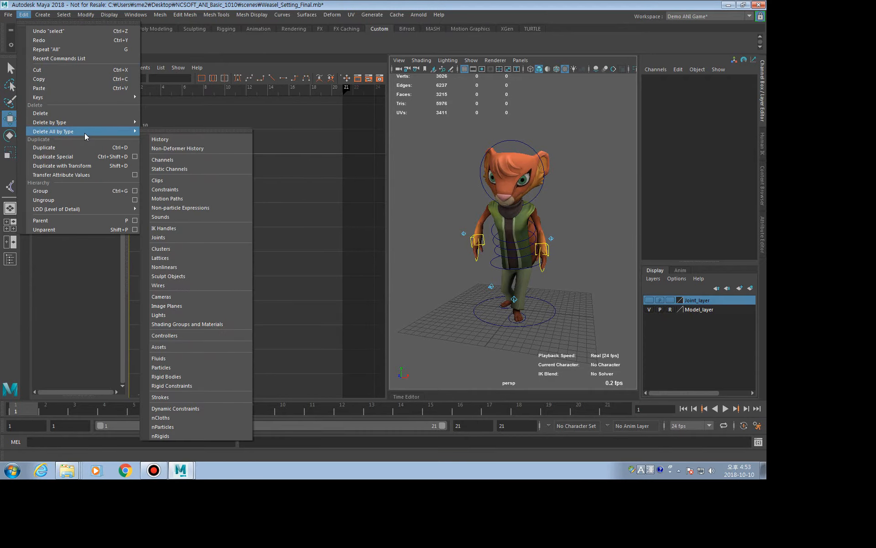
click(186, 169)
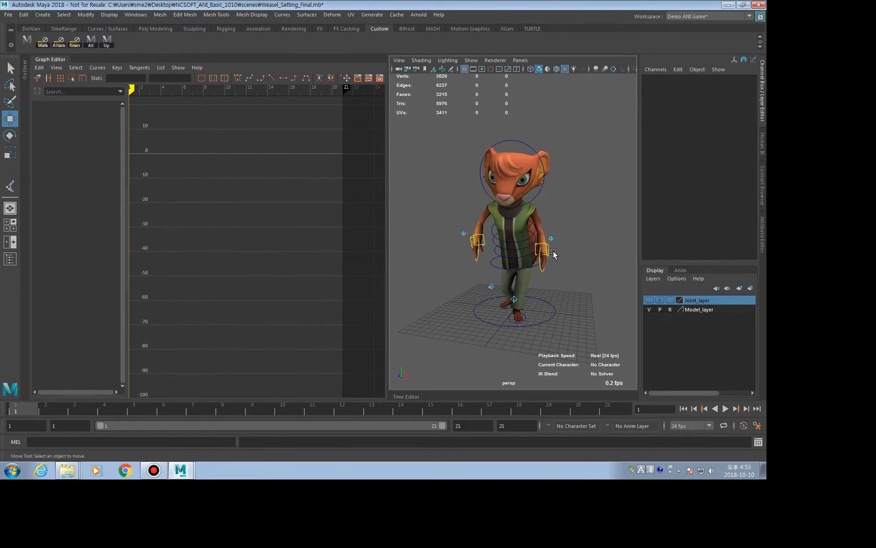
Inspect the remaining animation curves of the left arm and body controls, isolating the arm's Translate X and the body's Translate Y
click(551, 251)
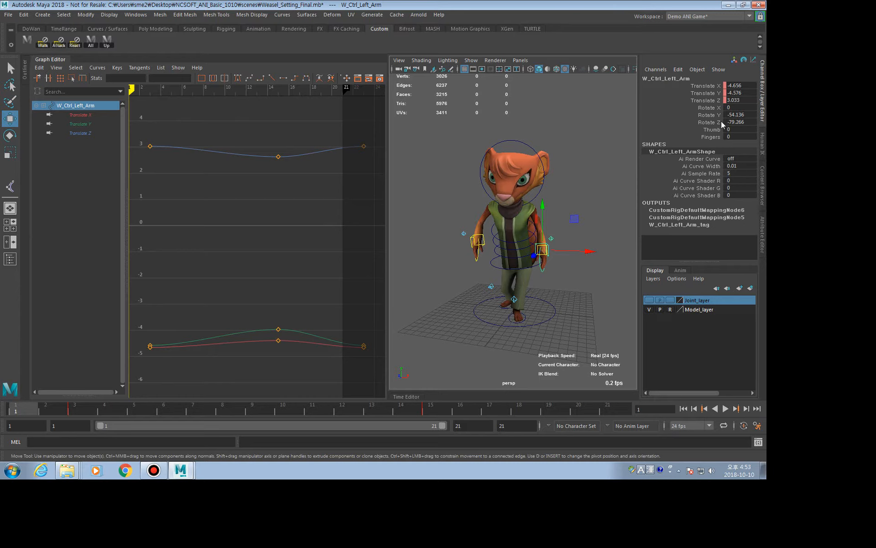
click(610, 192)
click(548, 254)
click(81, 116)
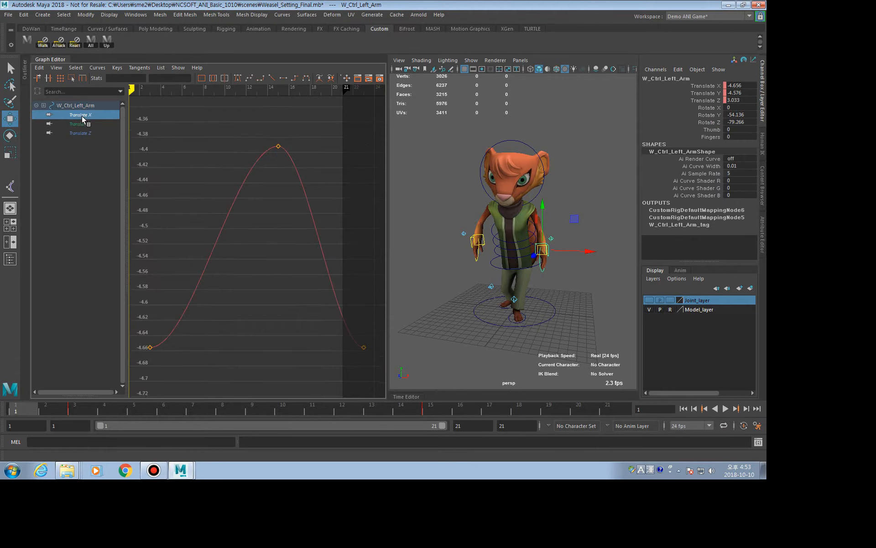
click(496, 268)
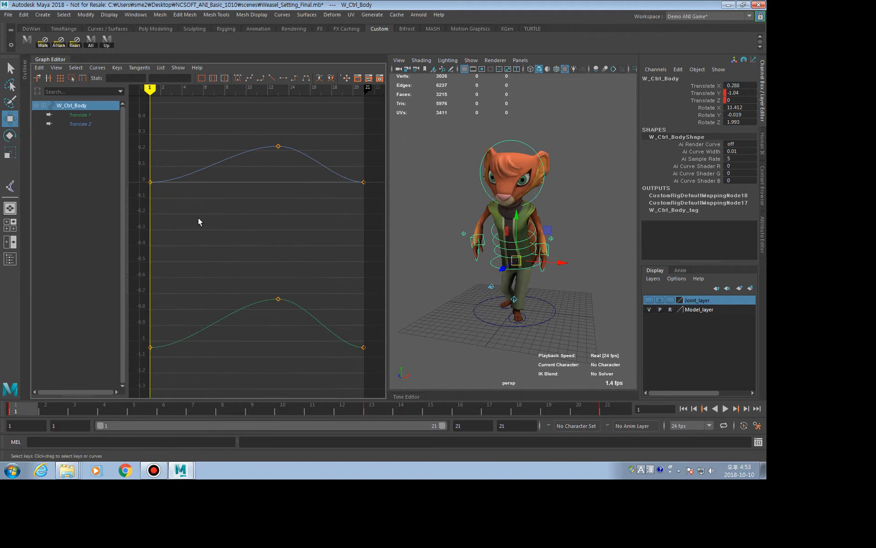
click(86, 115)
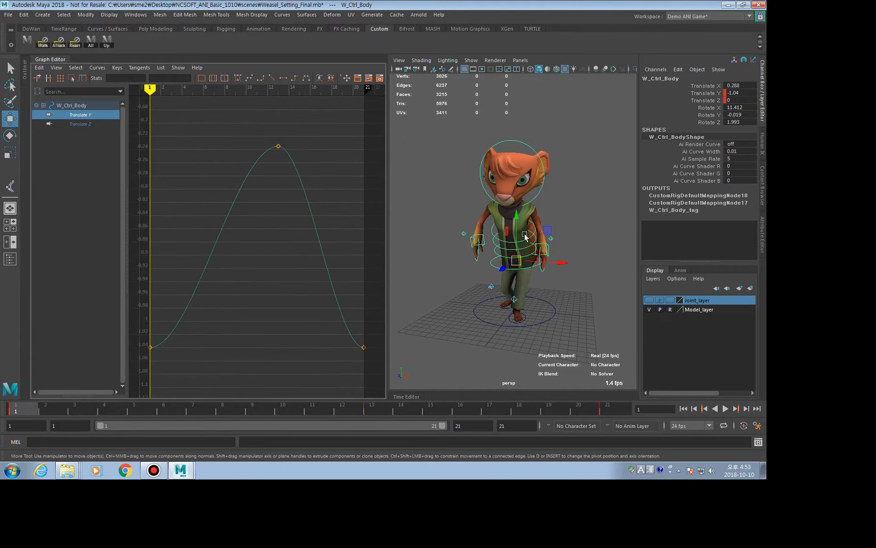
Inspect the remaining animation curves of the upper spine and right arm controls
click(539, 193)
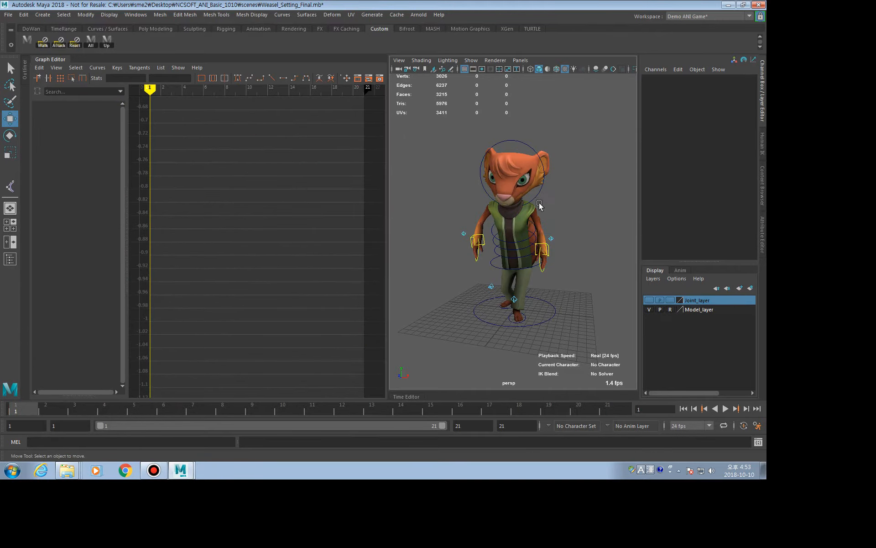
click(540, 197)
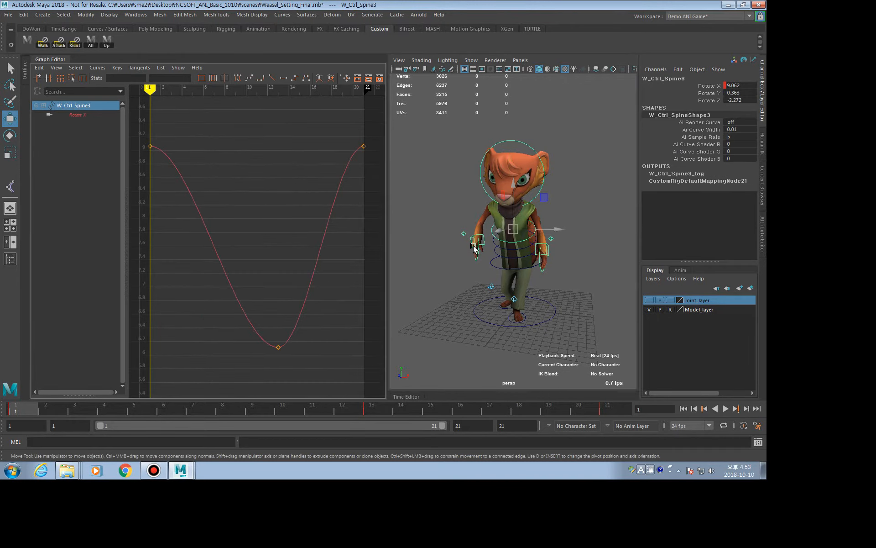
click(473, 244)
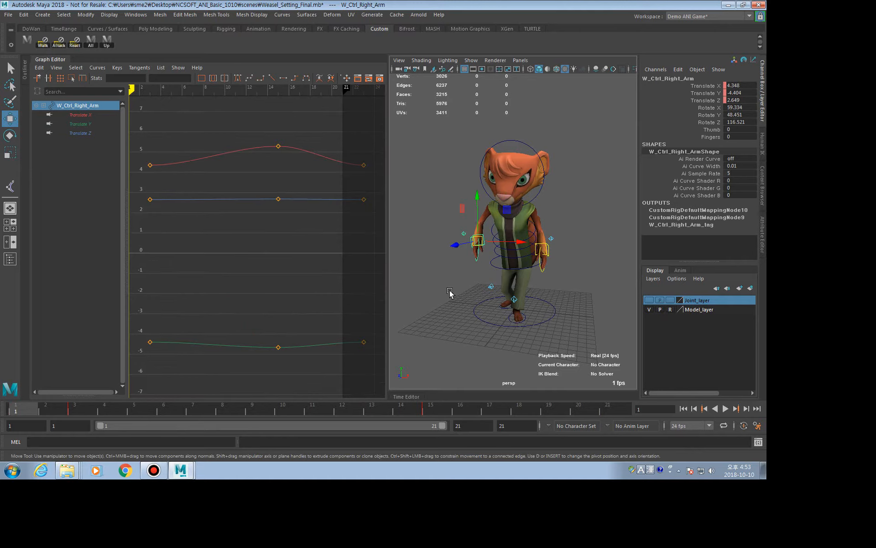
click(450, 297)
At frame 18, pose the left arm control at about -5.316, -4.708, 3.092 in Translate X, Y, Z and key it
drag(414, 418, 519, 410)
click(548, 244)
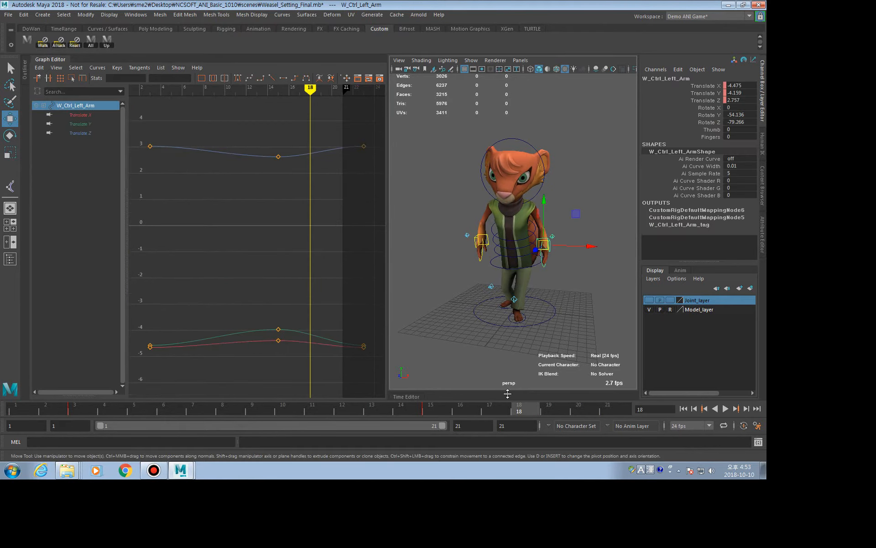
click(541, 405)
click(536, 405)
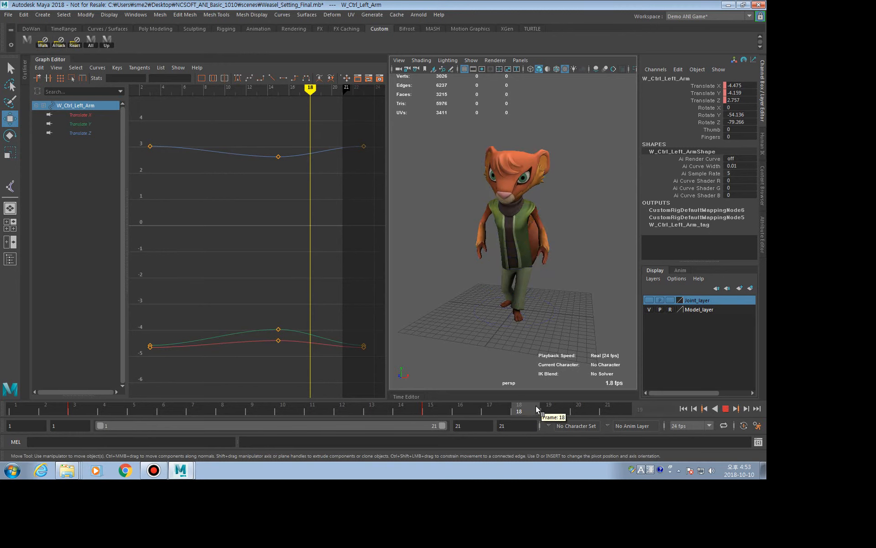
alt+drag(525, 283, 453, 279)
drag(504, 242, 491, 222)
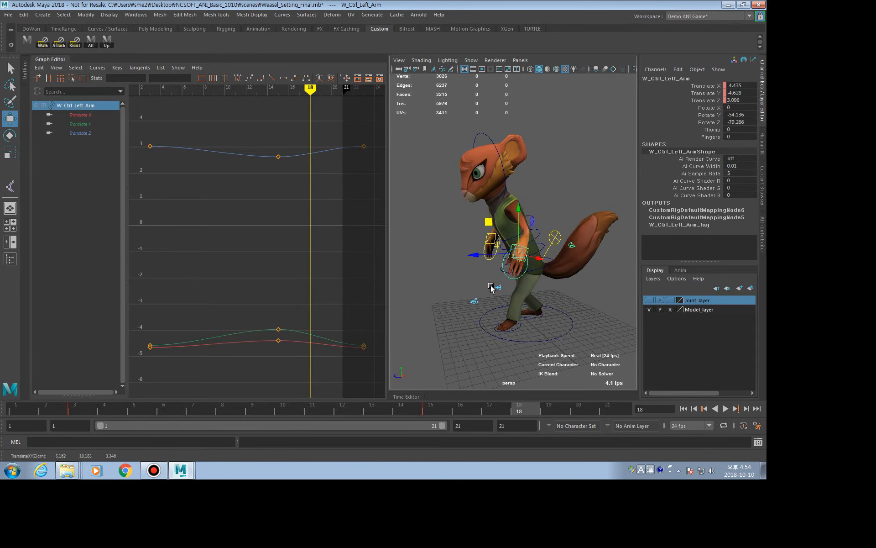
alt+drag(495, 289, 591, 249)
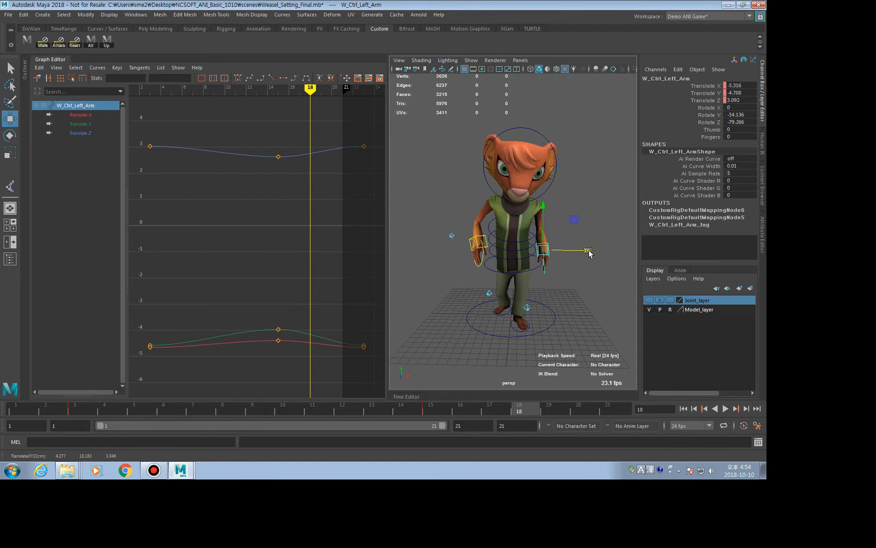
key(s)
Scrub to frame 21, isolate the left arm's Translate Y curve, and play back the cycle to examine the motion
click(491, 410)
drag(491, 410, 608, 417)
click(78, 123)
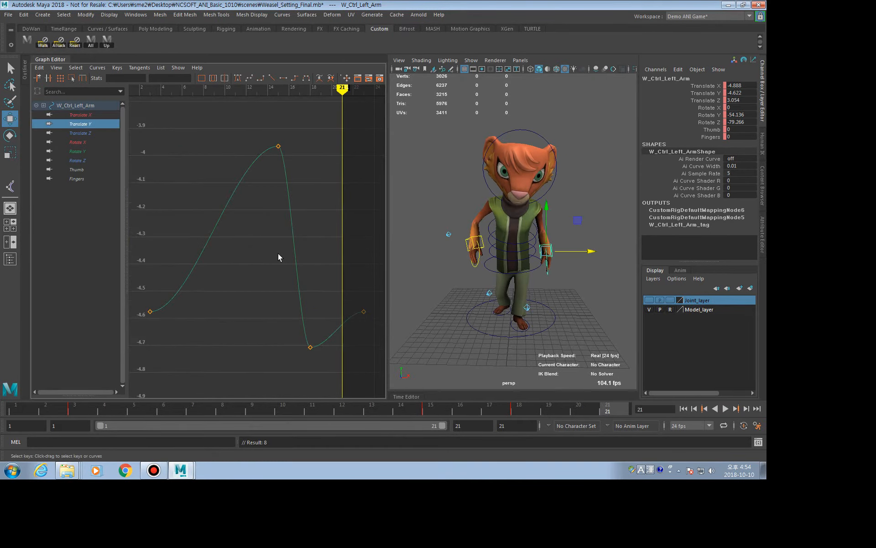
click(299, 258)
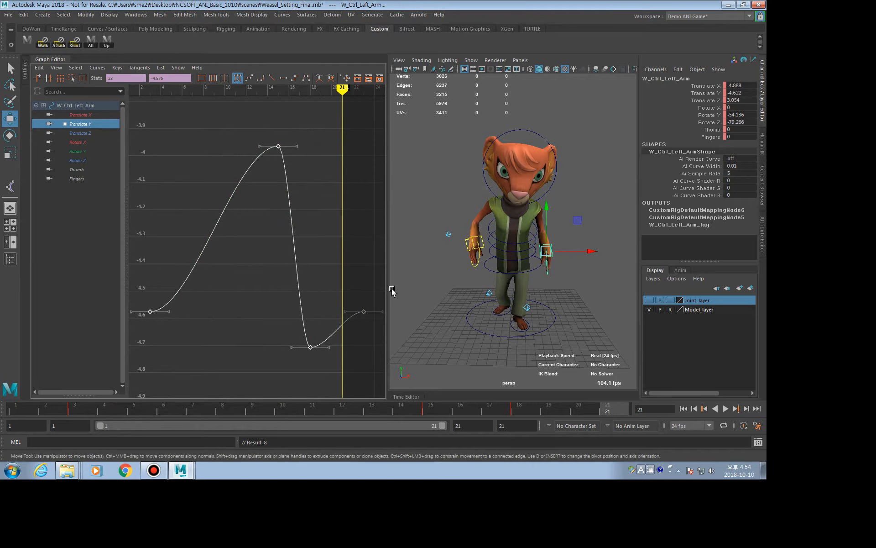
click(277, 234)
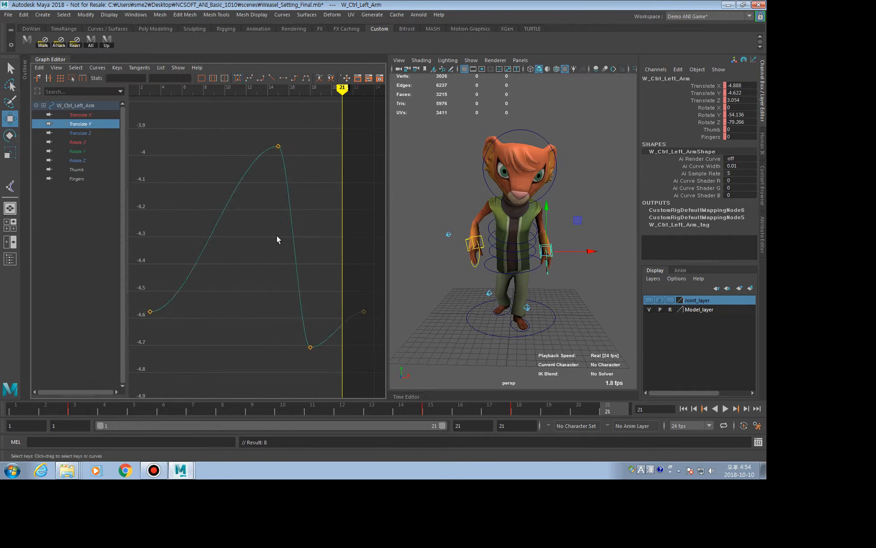
drag(276, 235, 360, 246)
click(360, 249)
key(alt+v)
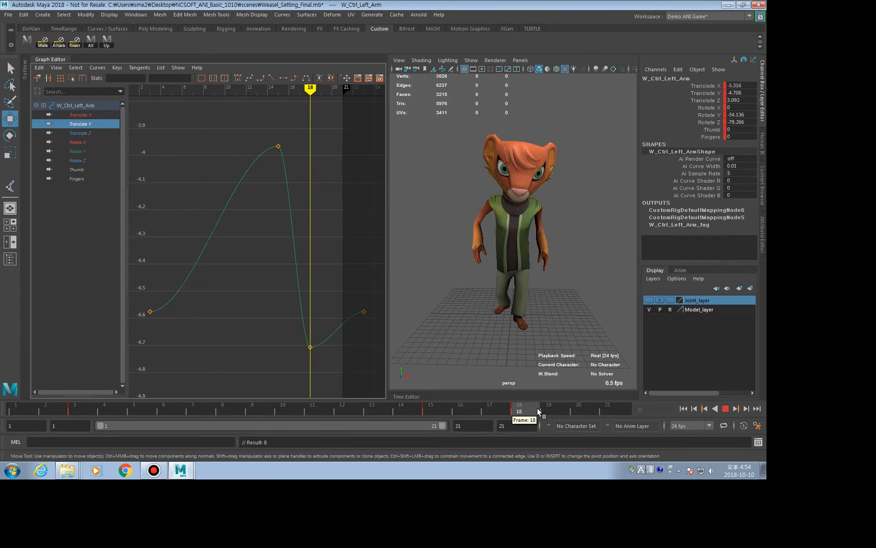
mouse_move(618, 410)
mouse_down()
mouse_move(562, 410)
mouse_move(611, 410)
mouse_up()
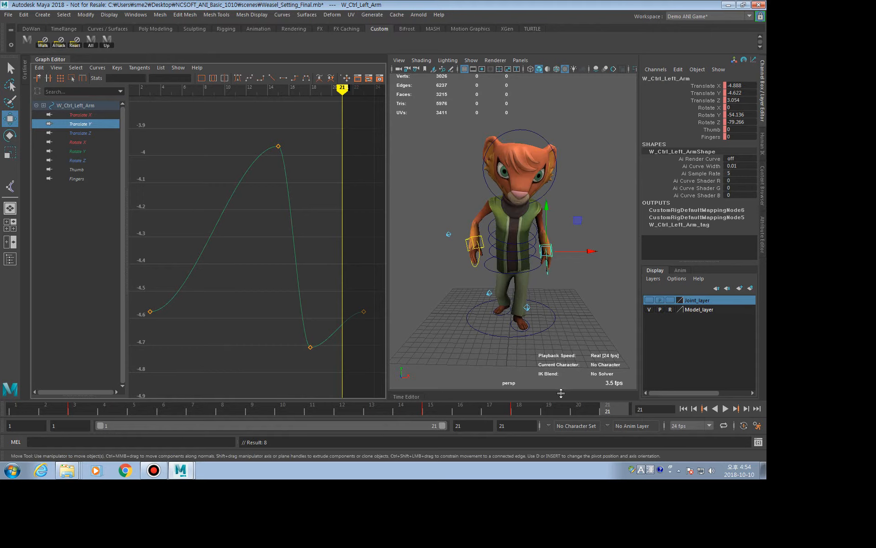
Select both arm controls and shift all their original translate curve keys 2 frames earlier
click(573, 300)
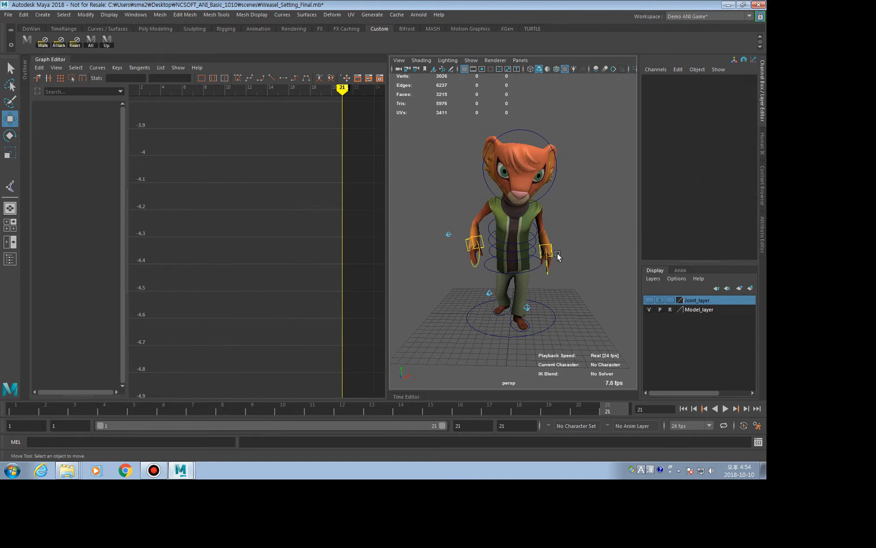
click(475, 243)
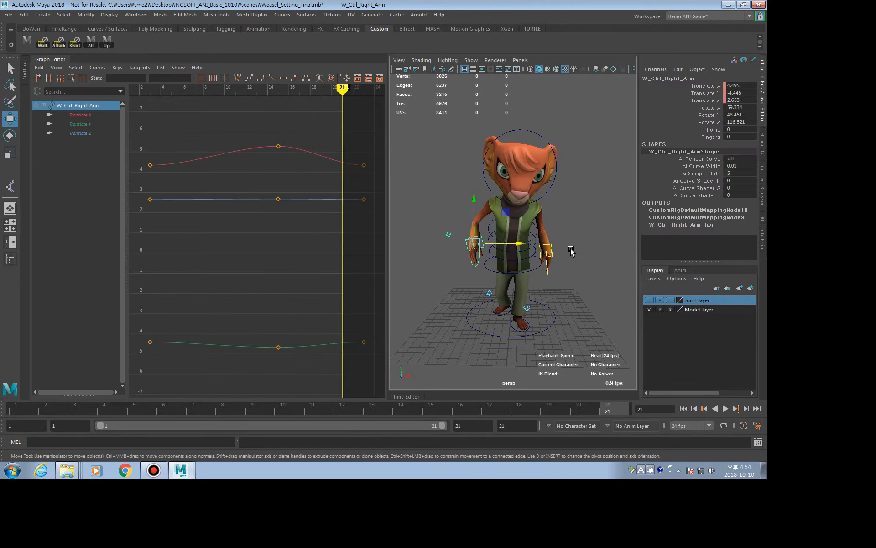
shift+click(550, 253)
drag(219, 137, 218, 220)
mouse_move(218, 220)
shift+middle_down()
mouse_move(223, 231)
mouse_move(209, 230)
shift+middle_up()
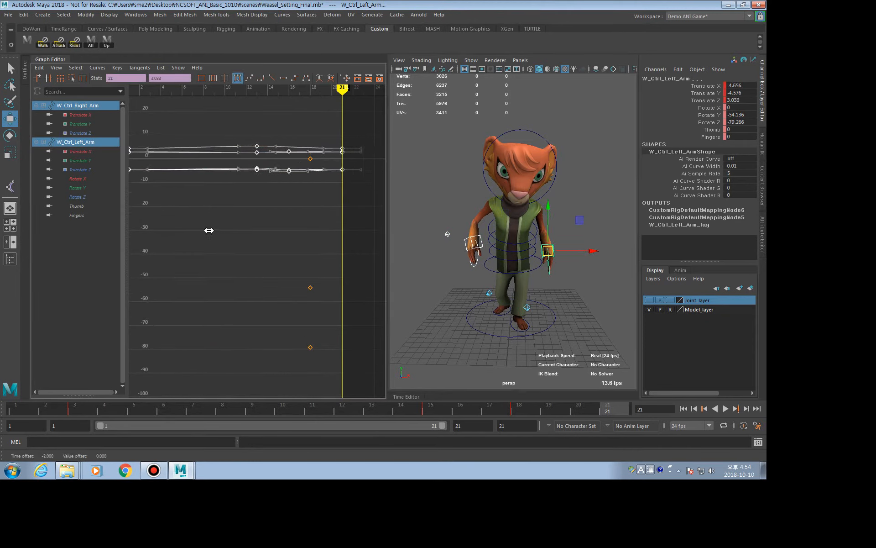
Isolate the left arm's Translate X curve, select all its keys and widen the Graph Editor
click(559, 255)
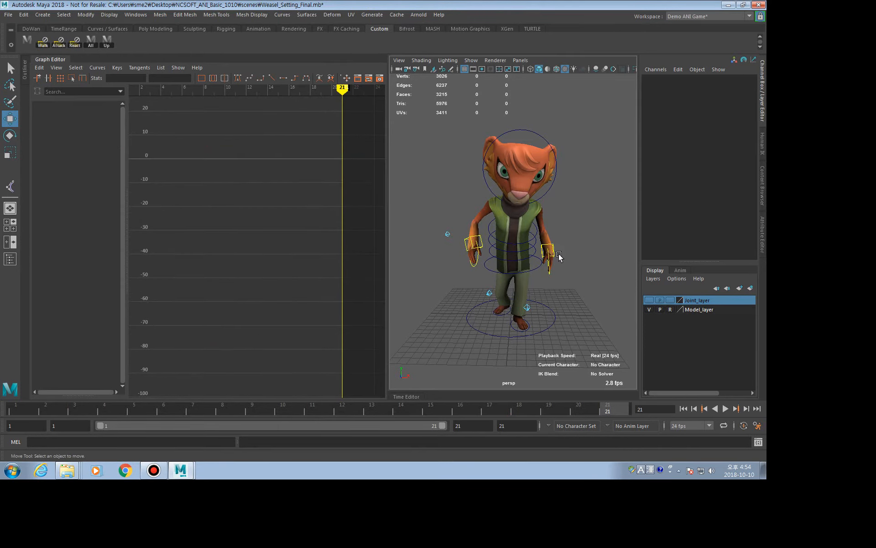
click(555, 252)
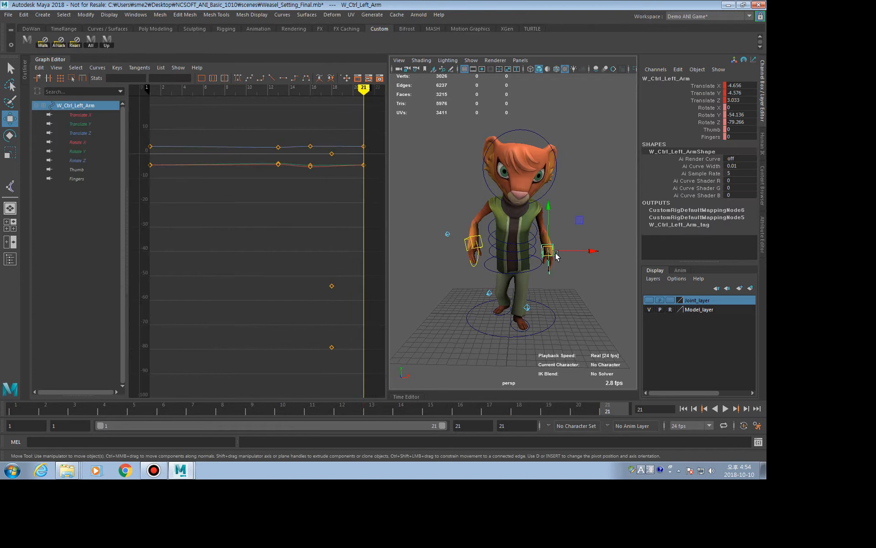
click(81, 115)
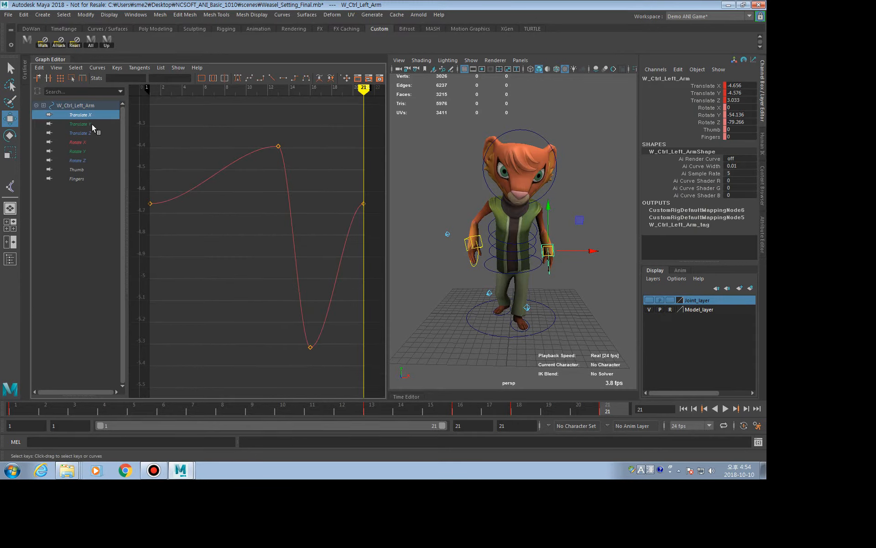
click(287, 207)
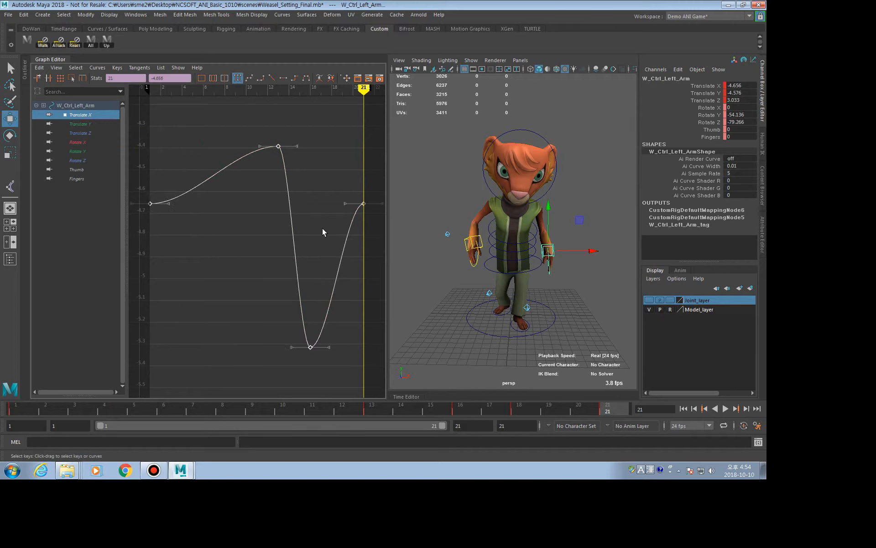
key(f)
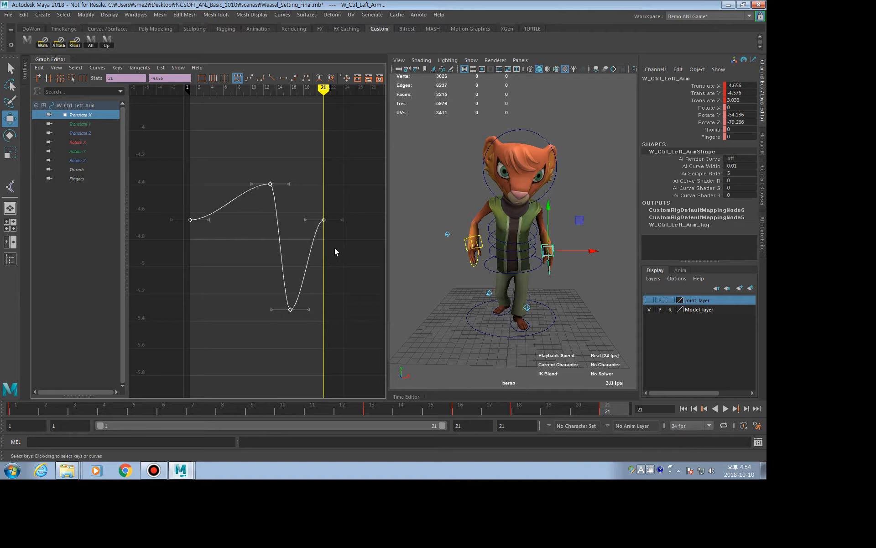
drag(386, 257, 451, 261)
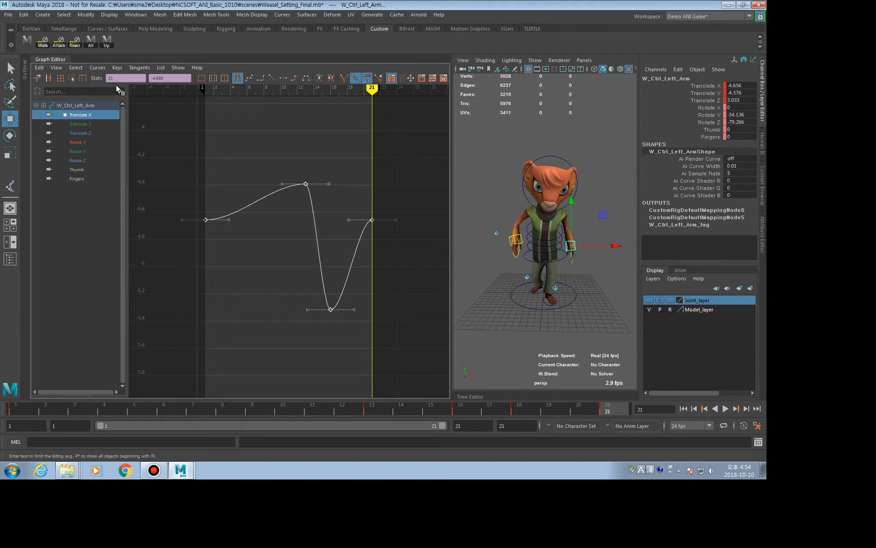
Set both pre infinity and post infinity of the left arm's Translate X curve to Cycle
click(95, 69)
mouse_move(103, 86)
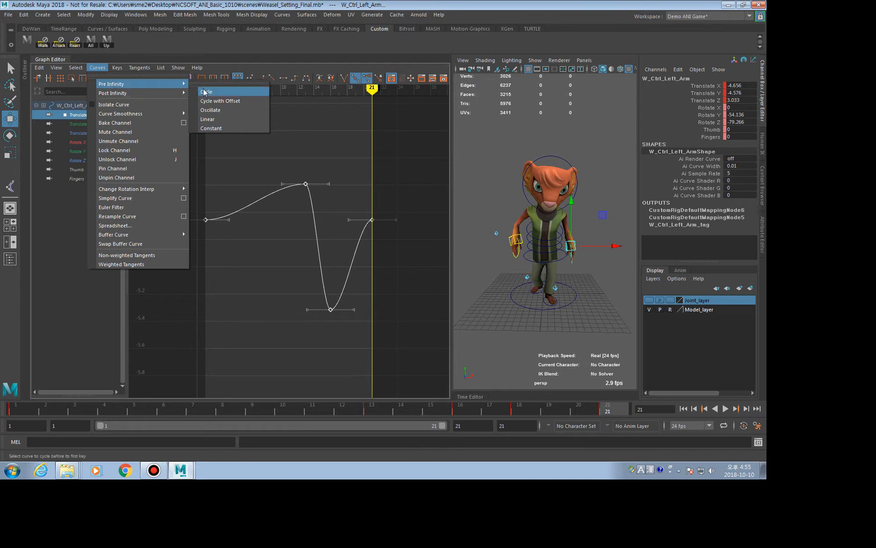
click(204, 92)
mouse_move(112, 93)
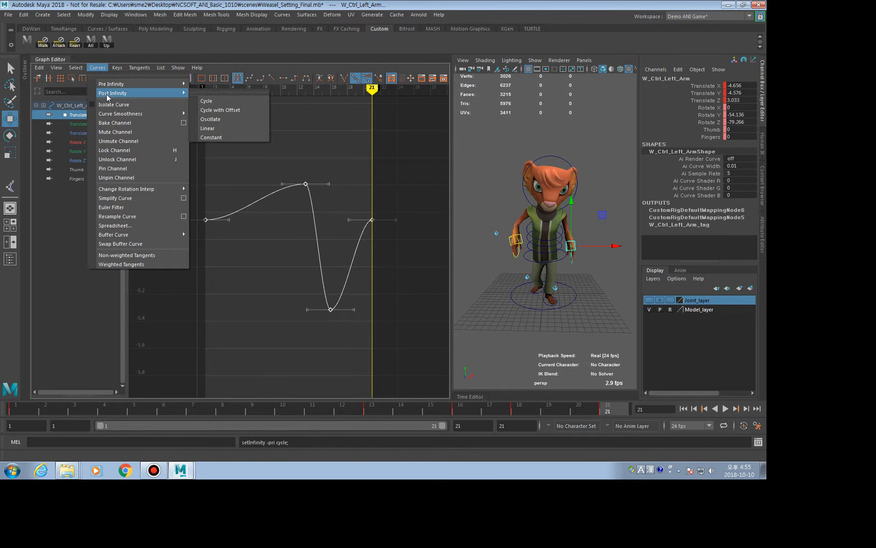
click(215, 101)
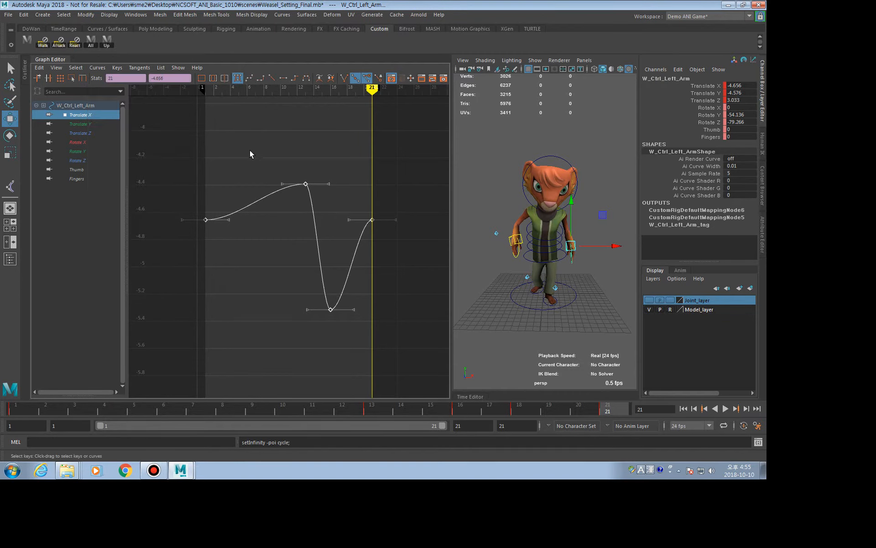
Turn on the infinity display in the Graph Editor and view the repeated Translate X curve beyond the frame range
click(193, 162)
click(277, 189)
click(56, 67)
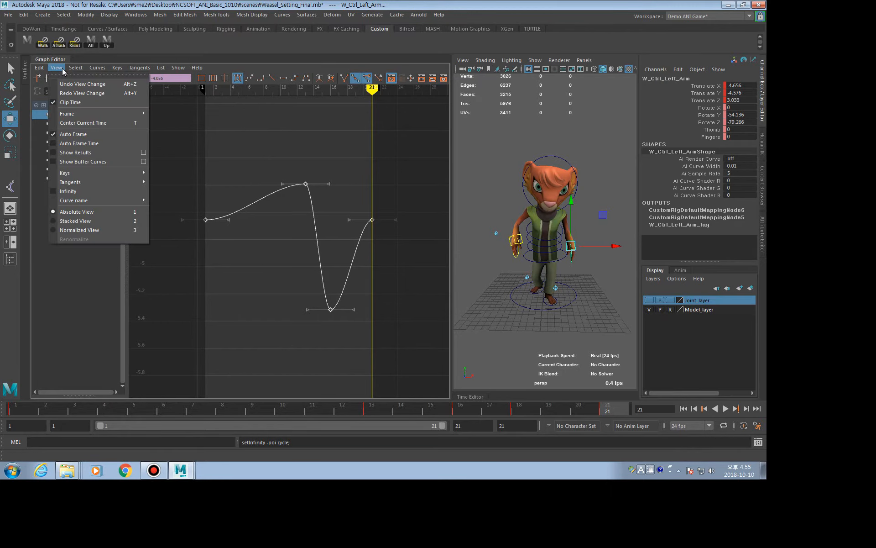
click(68, 191)
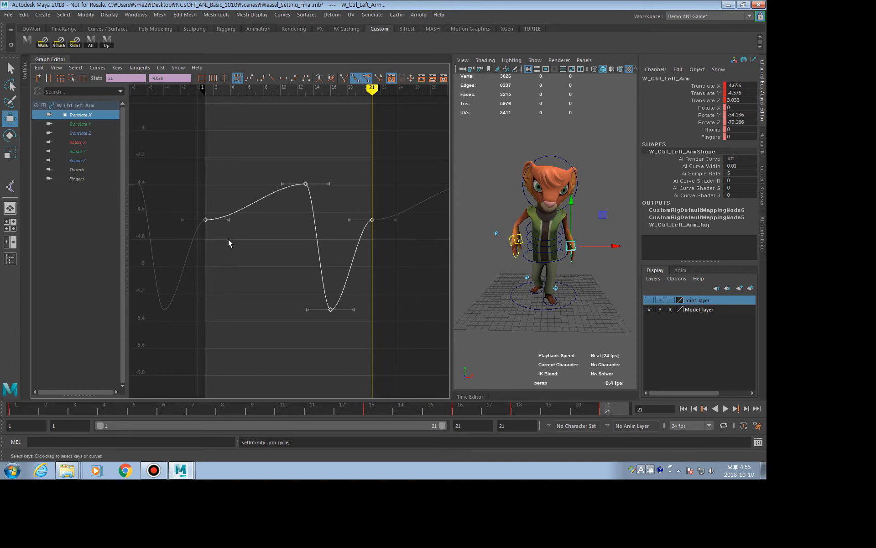
alt+middle_drag(276, 258, 201, 256)
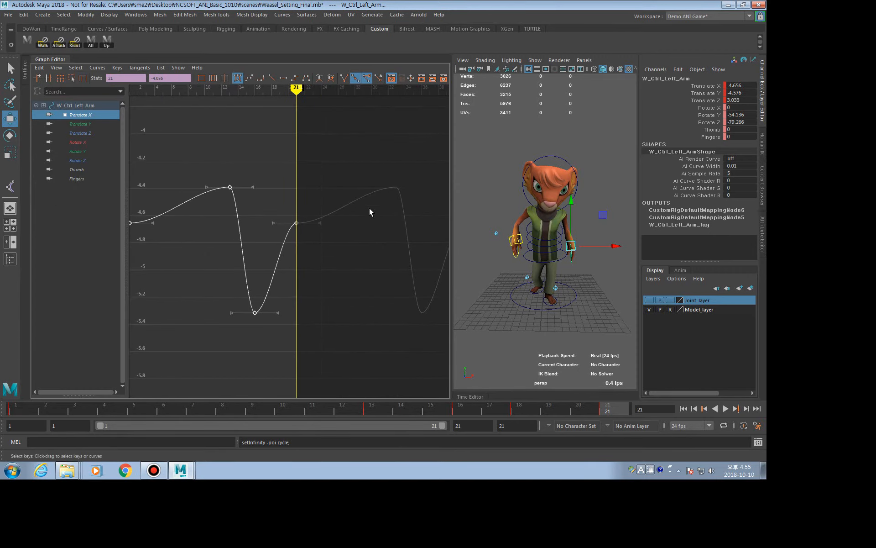
alt+middle_drag(296, 251, 332, 251)
Compare the tangents of the last and first keys on the left arm's Translate X curve
click(357, 285)
drag(327, 220, 341, 272)
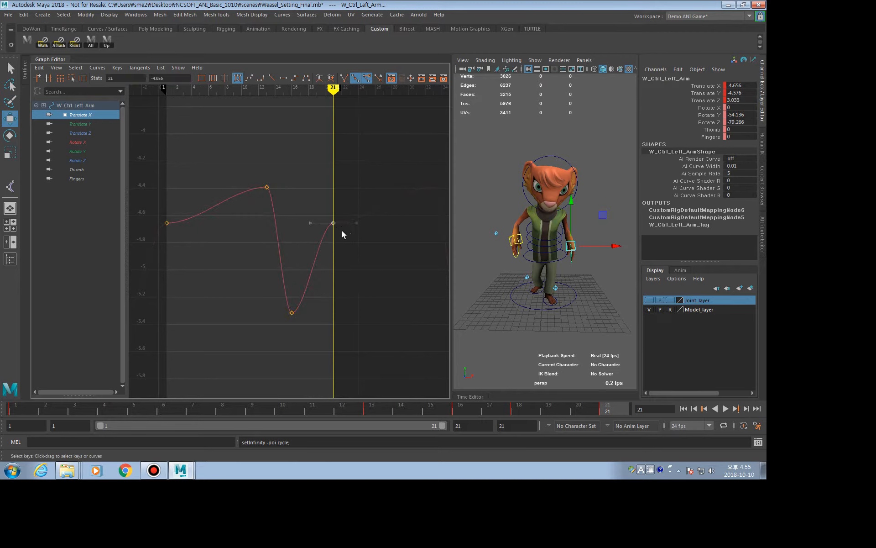
drag(157, 215, 170, 231)
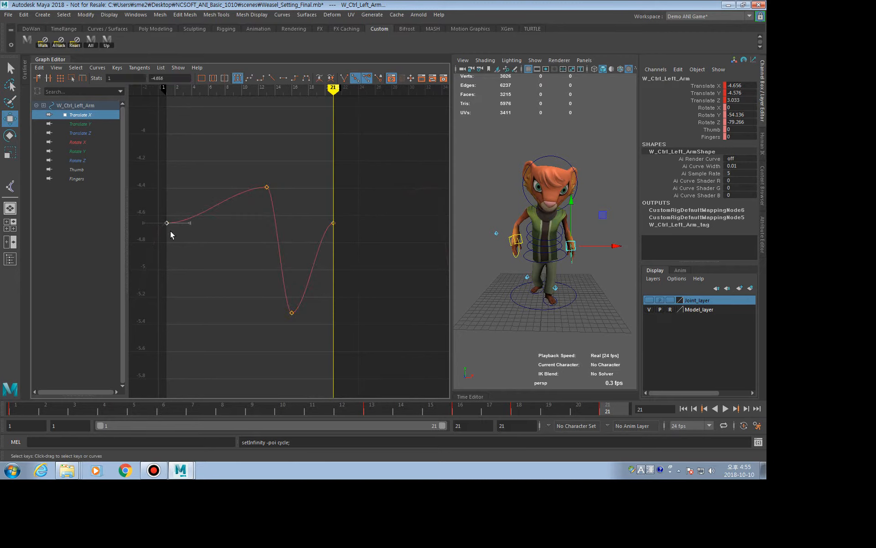
click(227, 257)
Set pre and post infinity to Cycle for all the left arm's translate curves, then isolate its Translate Y curve
click(83, 125)
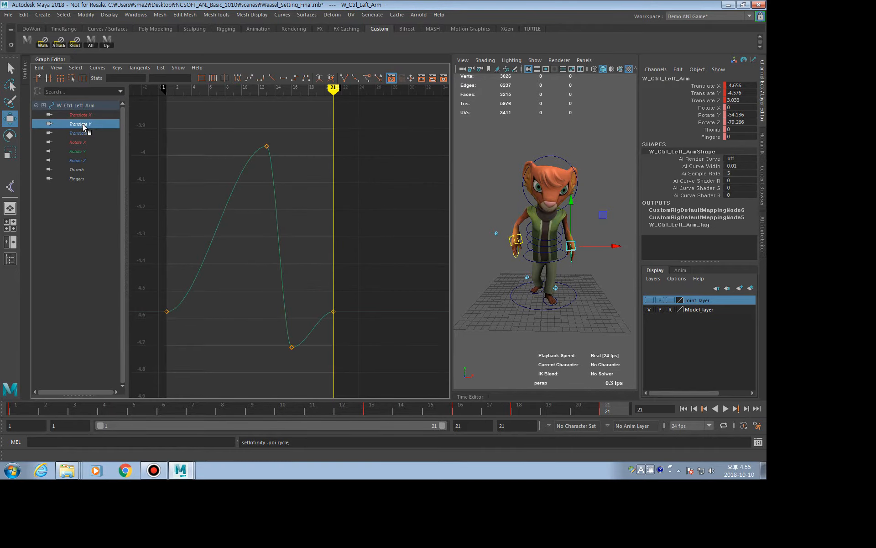
drag(341, 335, 199, 333)
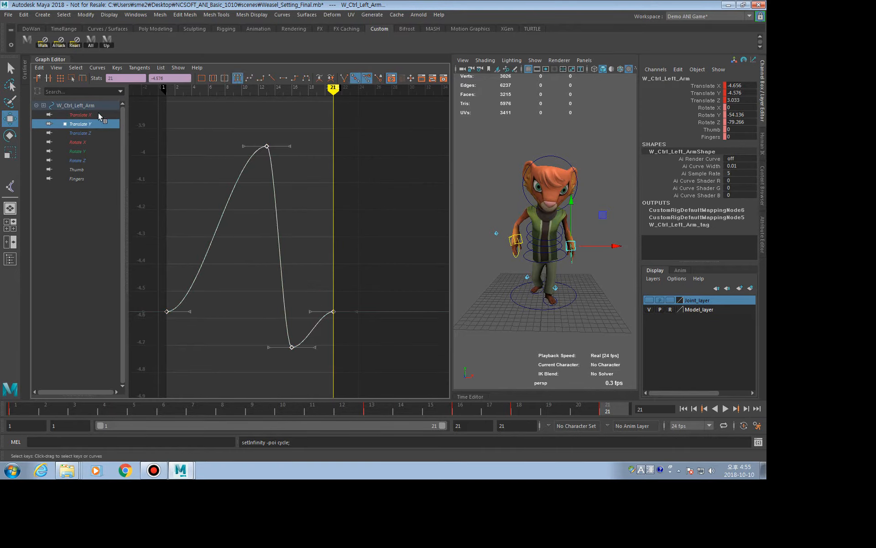
click(75, 105)
key(f)
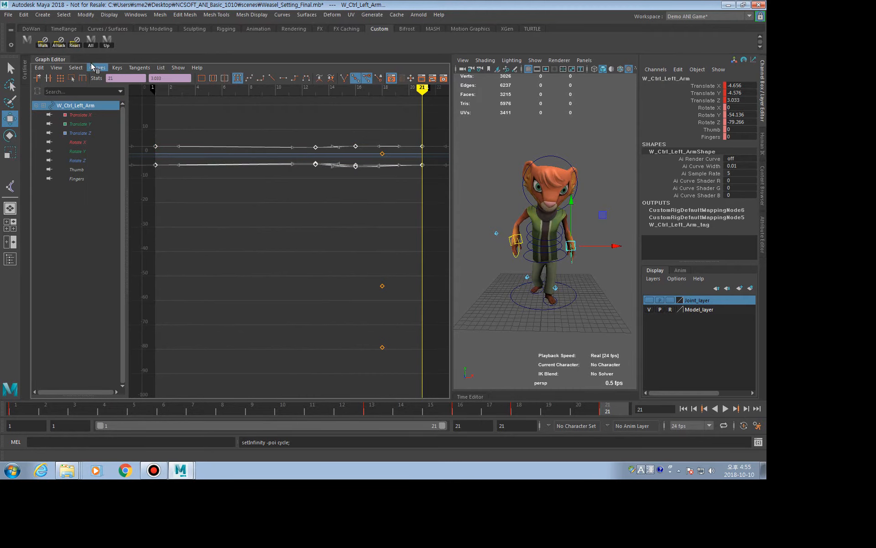
click(94, 67)
click(210, 84)
click(98, 68)
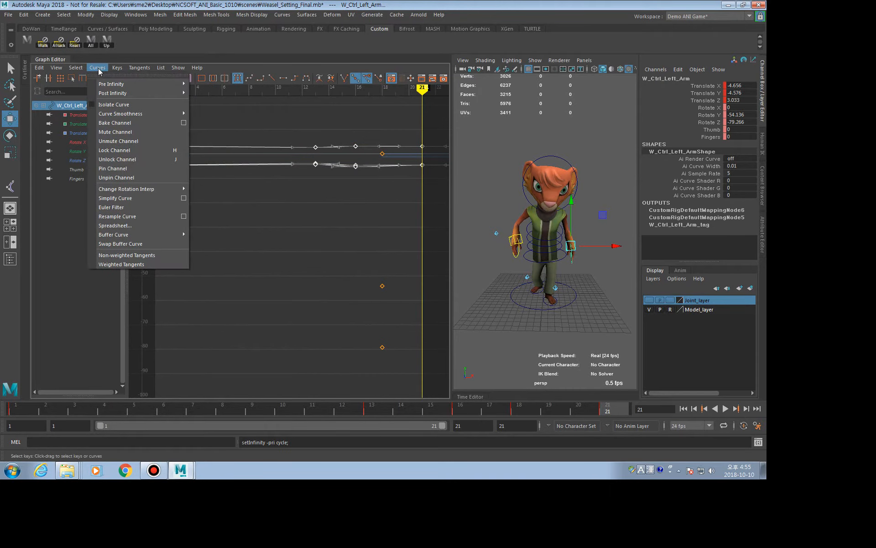
mouse_move(119, 92)
click(208, 93)
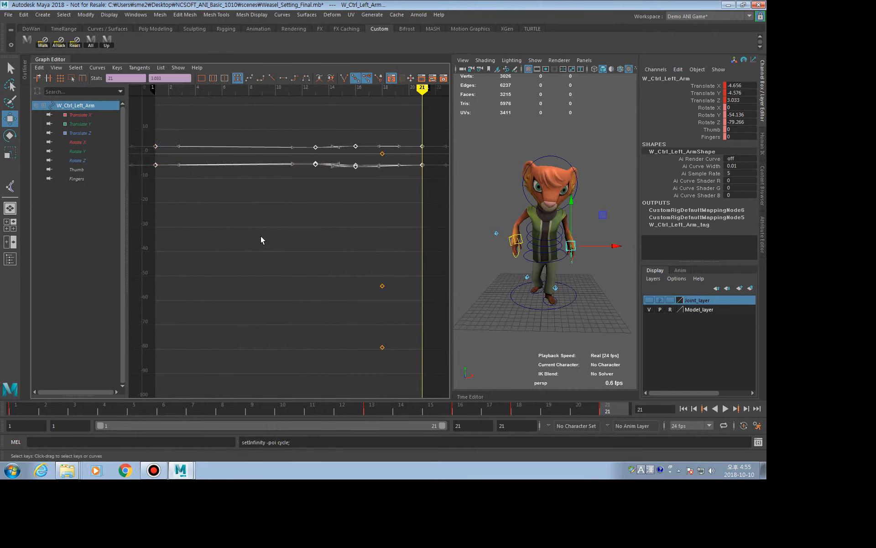
click(82, 124)
key(f)
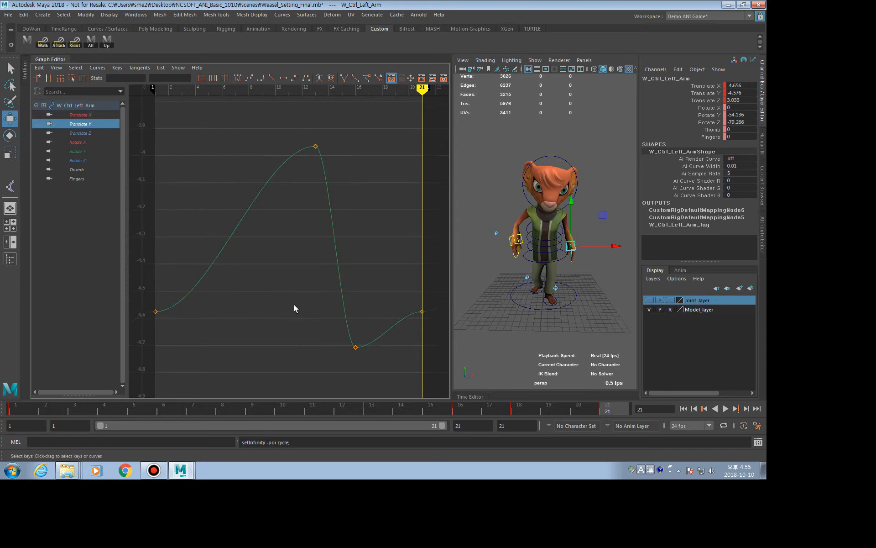
Set both pre infinity and post infinity to Cycle for the body control's Translate Y and Translate Z curves
click(94, 134)
click(556, 259)
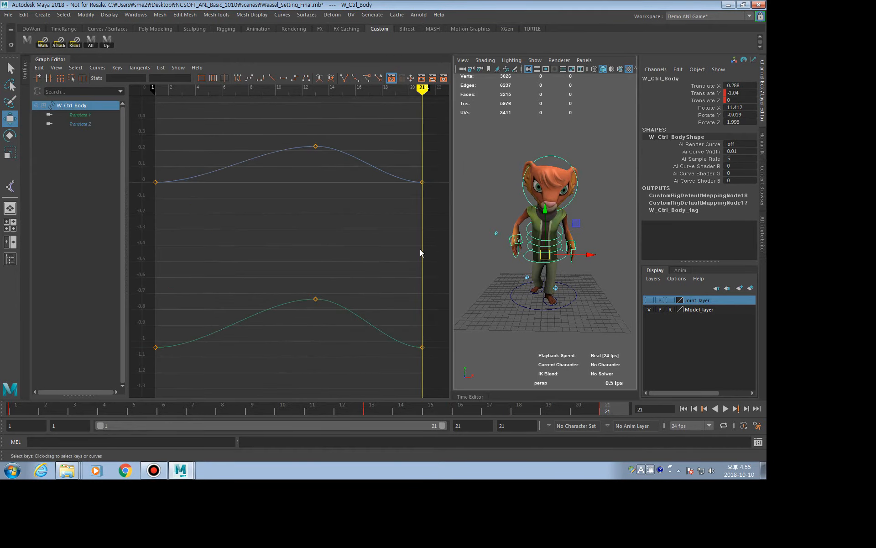
drag(352, 149, 296, 250)
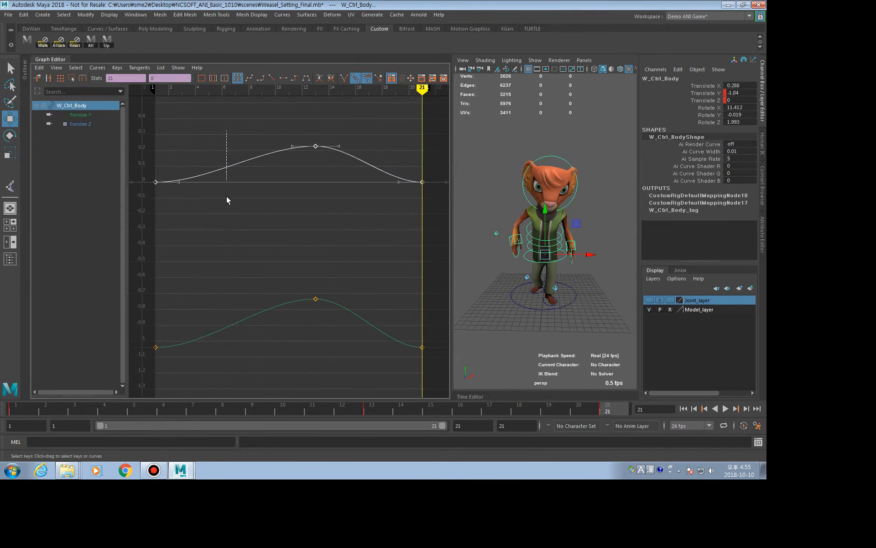
drag(227, 199, 226, 398)
click(97, 67)
mouse_move(137, 84)
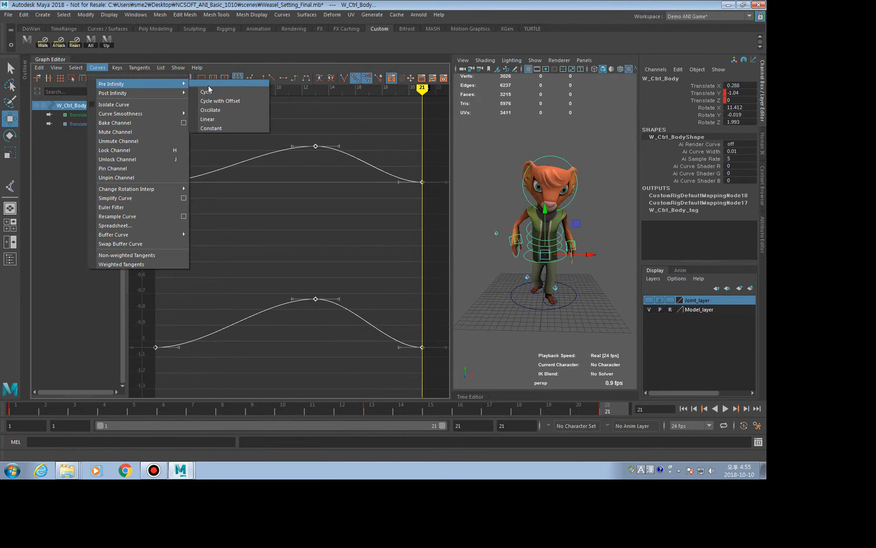
click(208, 91)
click(97, 67)
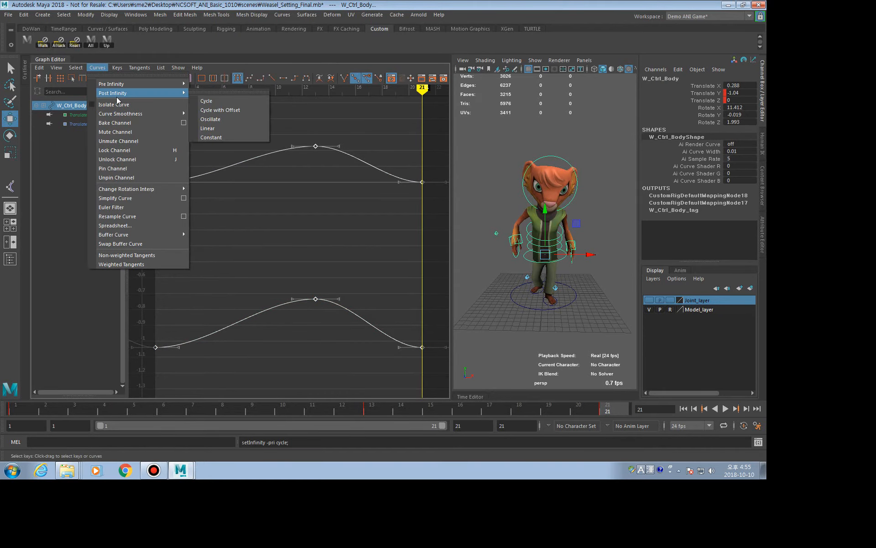
click(241, 100)
Frame the body control's Translate Z curve and view its repetition before and after the frame range
click(307, 142)
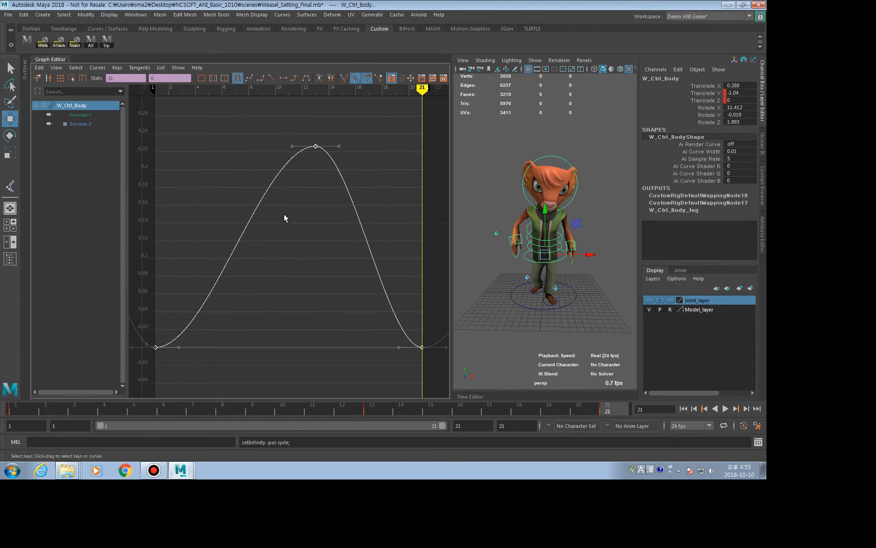
key(f)
scroll(301, 255, down, 5)
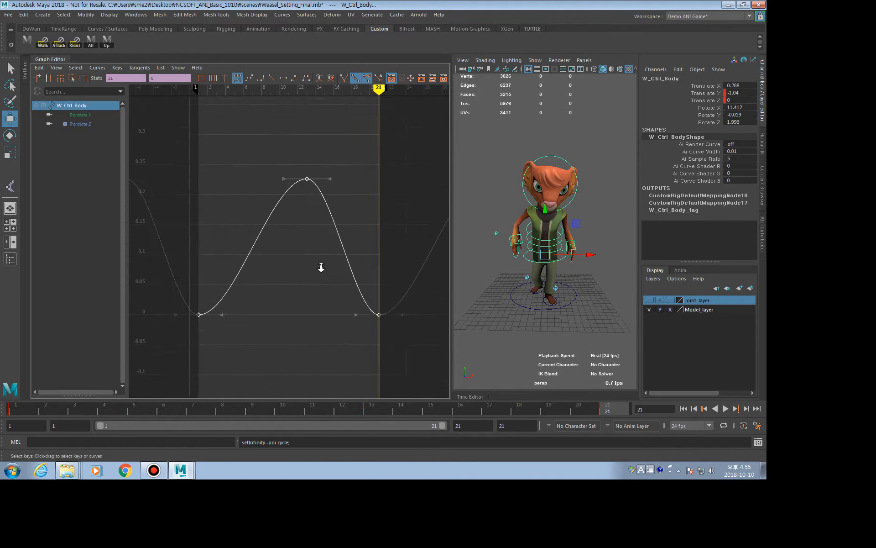
scroll(283, 292, up, 3)
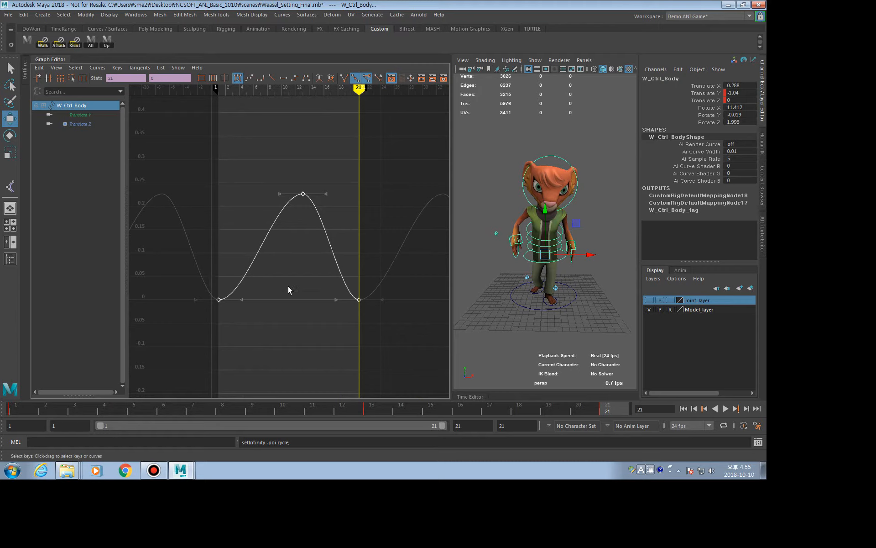
Isolate the left arm's Translate X curve and examine how it repeats before frame 1 and after frame 21
click(626, 306)
click(575, 244)
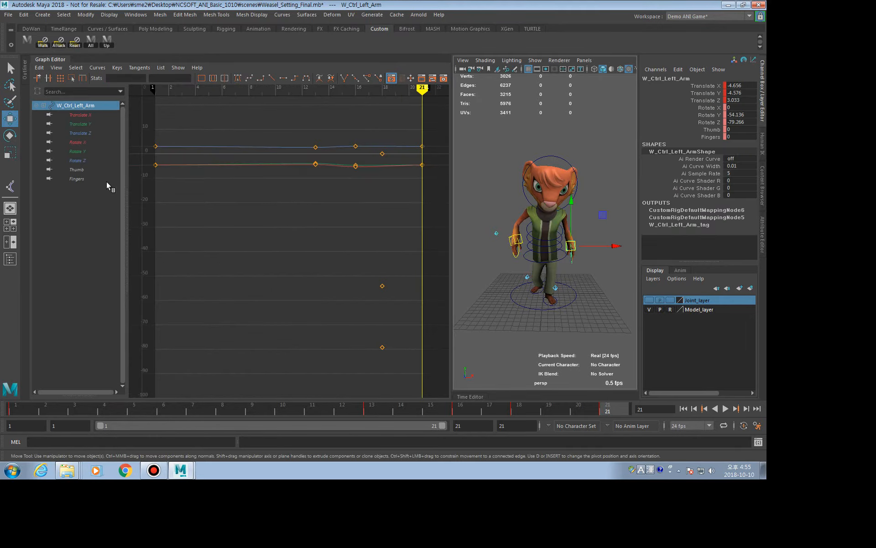
click(82, 115)
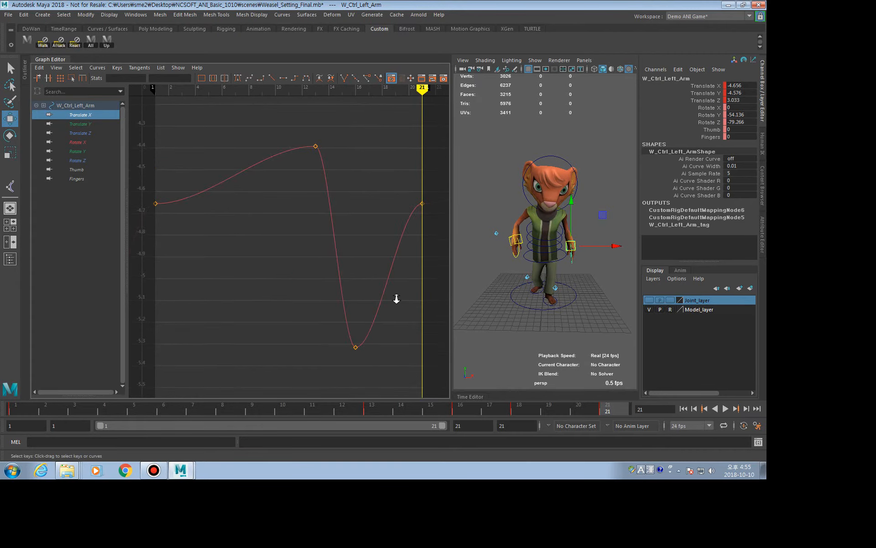
alt+right_drag(397, 299, 388, 302)
alt+middle_drag(218, 258, 322, 263)
alt+right_drag(277, 270, 319, 260)
alt+right_drag(411, 177, 366, 242)
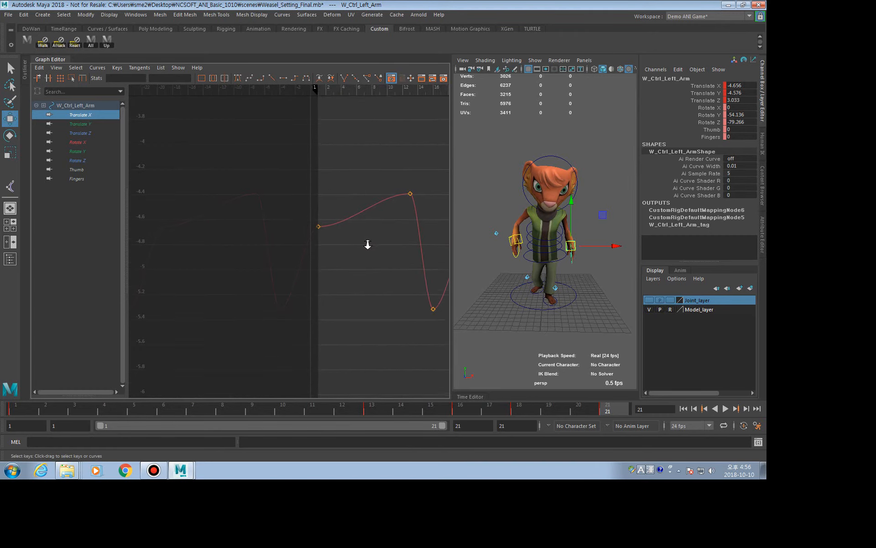
alt+middle_drag(367, 243, 270, 239)
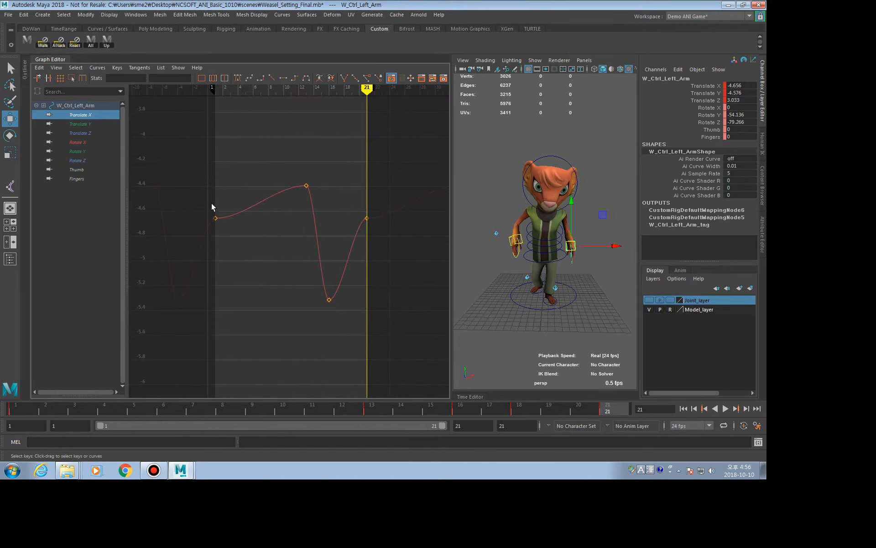
Tilt the tangent of the frame 21 key on the left arm's Translate X curve to slope upward
click(367, 218)
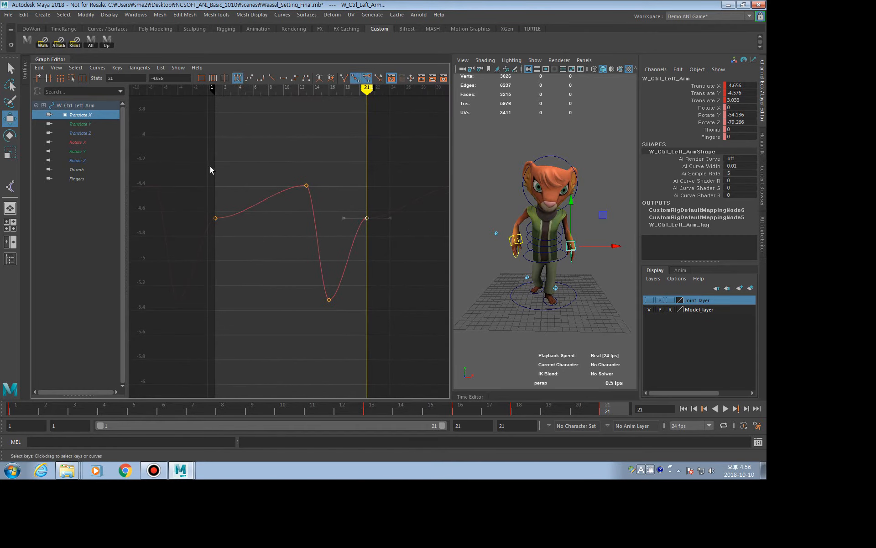
click(215, 218)
drag(399, 251, 399, 251)
key(a)
drag(452, 249, 452, 250)
alt+middle_drag(374, 245, 351, 258)
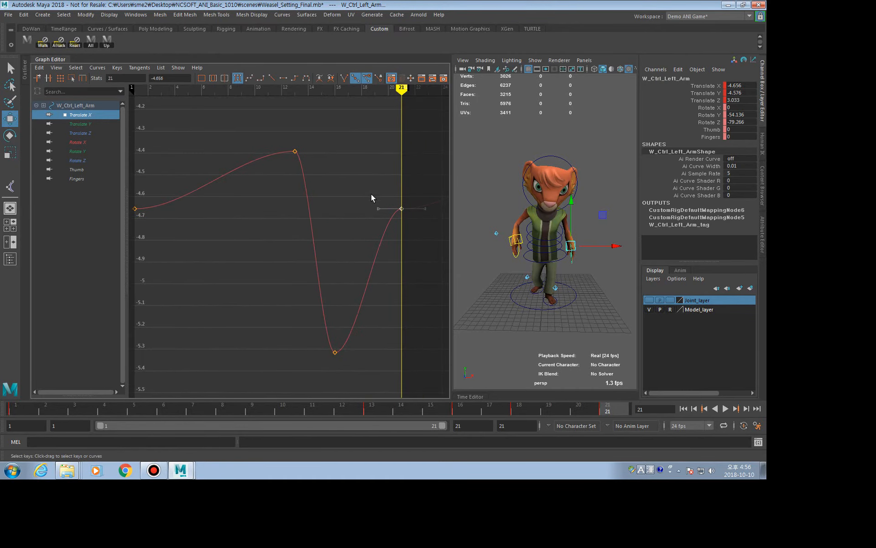
drag(371, 194, 390, 220)
middle_drag(390, 221, 391, 231)
alt+right_drag(391, 231, 349, 232)
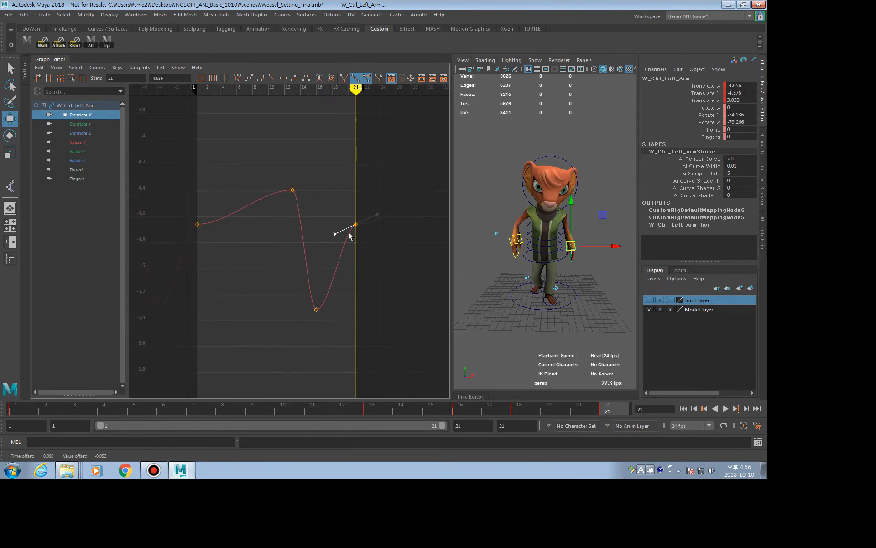
Match the slopes of the frame 1 and frame 21 tangents on the left arm's Translate X curve for a smooth cycle
drag(192, 245, 222, 252)
middle_drag(221, 252, 254, 248)
drag(358, 195, 401, 289)
click(335, 229)
middle_drag(335, 229, 357, 264)
drag(204, 244, 206, 228)
middle_drag(209, 196, 235, 232)
click(236, 251)
alt+middle_drag(240, 279, 186, 287)
alt+right_drag(186, 287, 309, 287)
alt+middle_drag(310, 287, 351, 293)
alt+right_drag(350, 293, 283, 297)
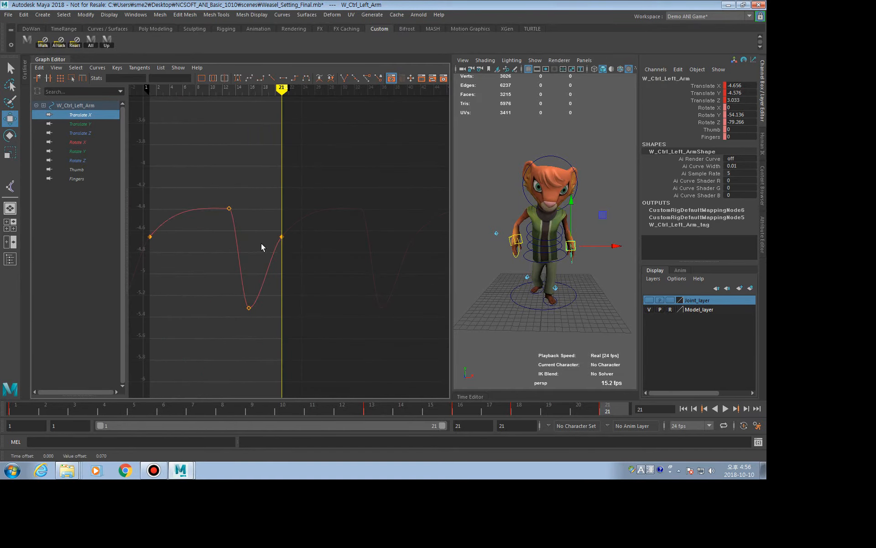
Isolate the left arm's Translate Y curve and tilt the tangent of its frame 21 key upward
click(67, 107)
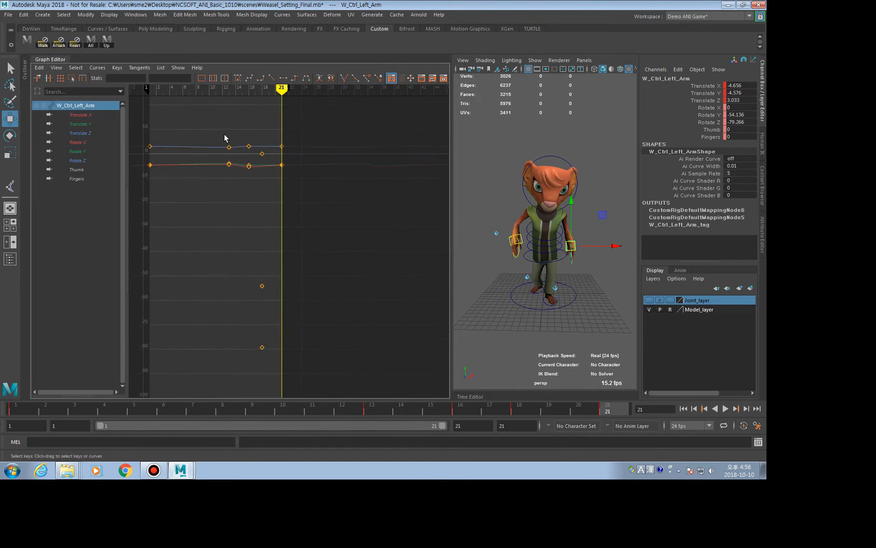
click(63, 123)
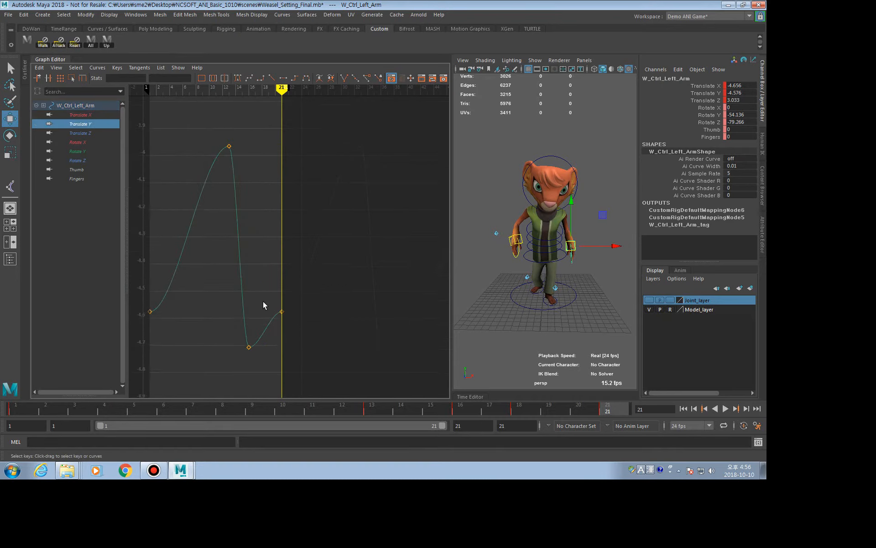
mouse_move(261, 338)
alt+right_down()
mouse_move(246, 333)
mouse_move(254, 329)
alt+right_up()
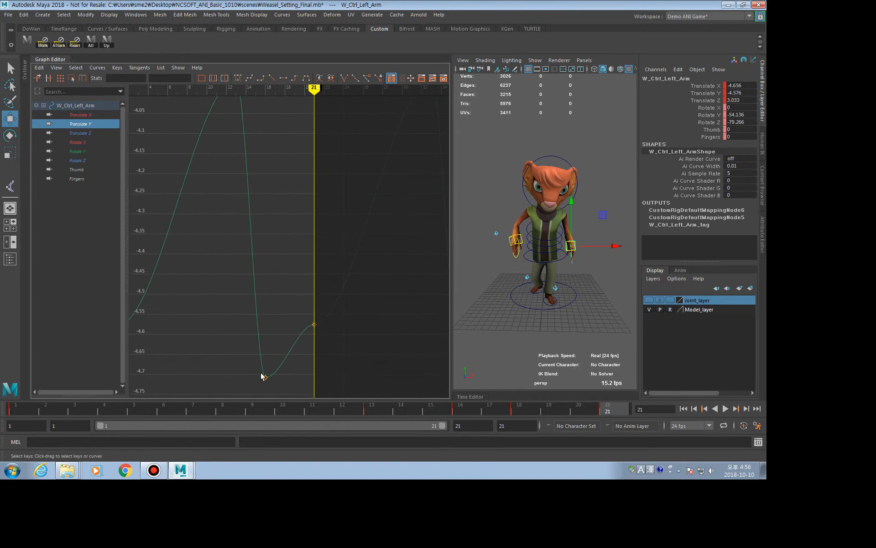
alt+right_drag(343, 314, 284, 316)
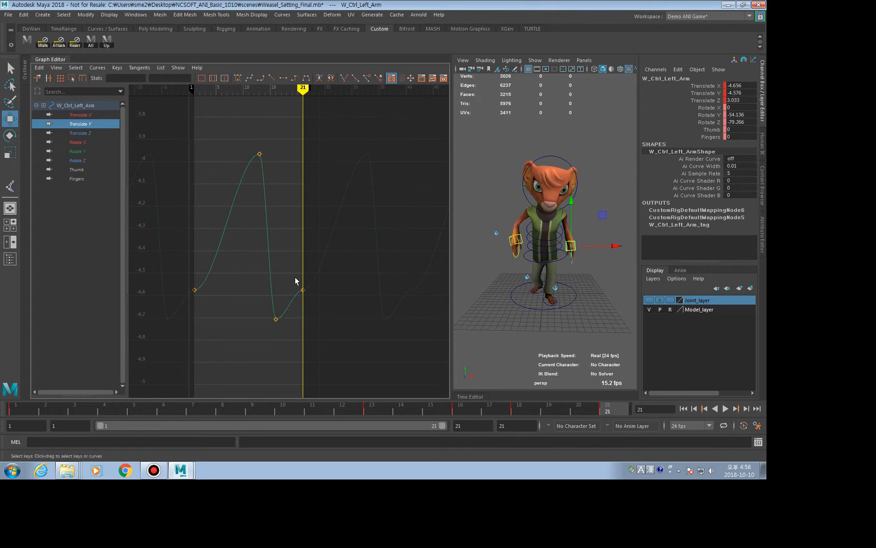
click(303, 290)
click(293, 253)
click(303, 290)
click(293, 297)
click(302, 290)
middle_drag(291, 231, 295, 265)
Try to tilt the tangent of the frame 1 key on the left arm's Translate Y curve
drag(187, 275, 215, 281)
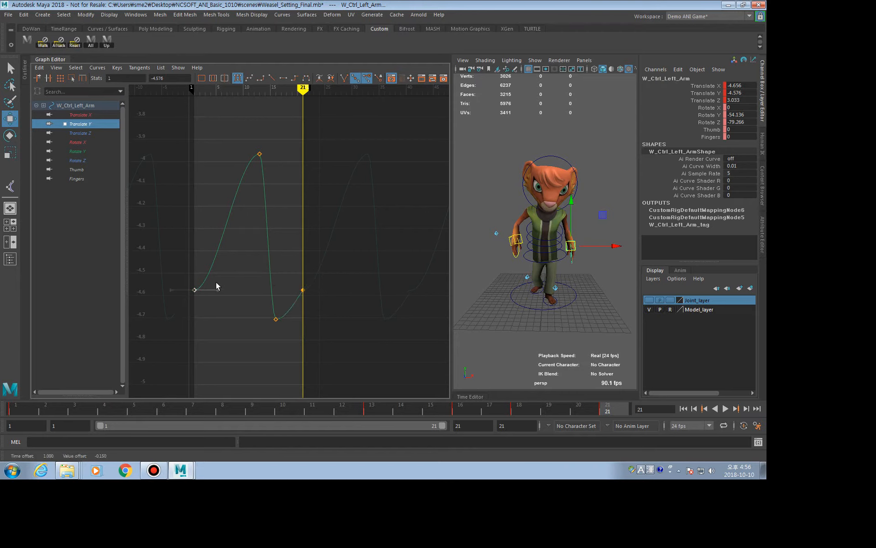
middle_drag(225, 301, 223, 298)
key(ctrl+z)
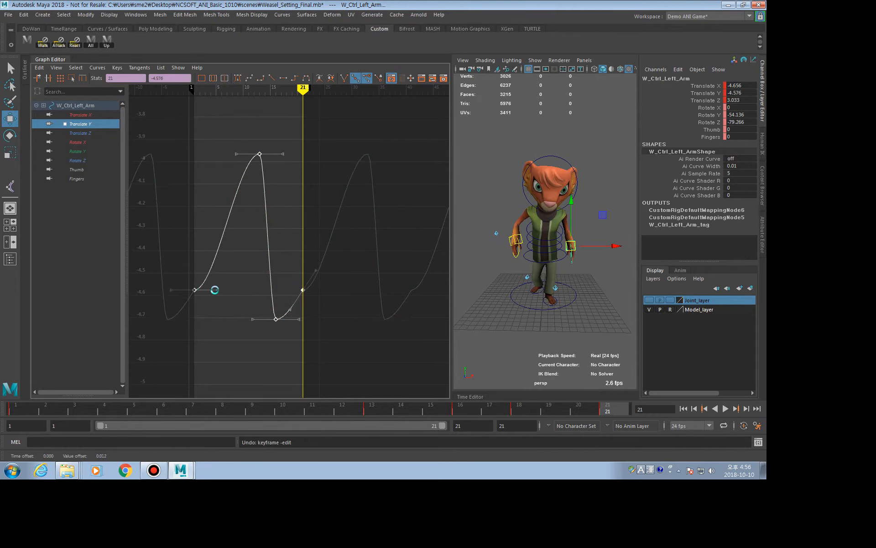
drag(210, 275, 222, 308)
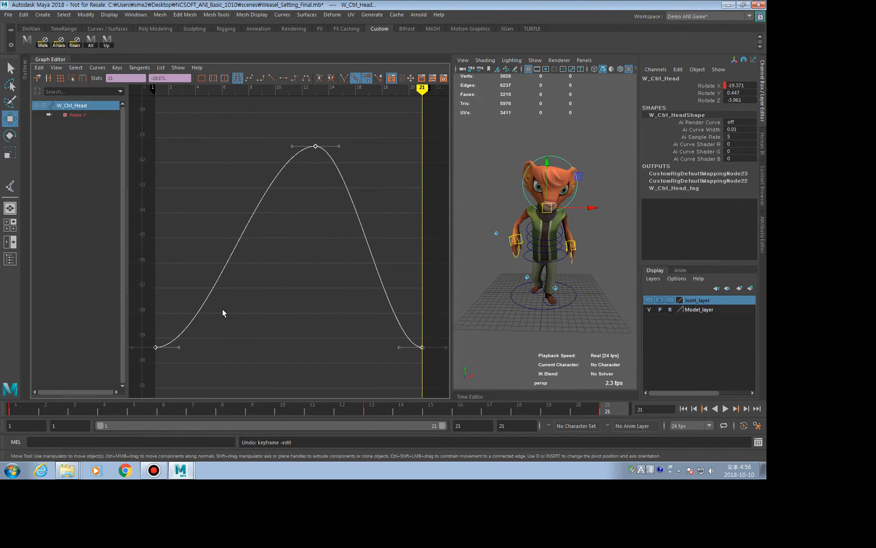
Reselect the left arm control and tilt the frame 1 tangent of its Translate Y curve upward to match the frame 21 key
click(184, 132)
click(612, 290)
click(577, 246)
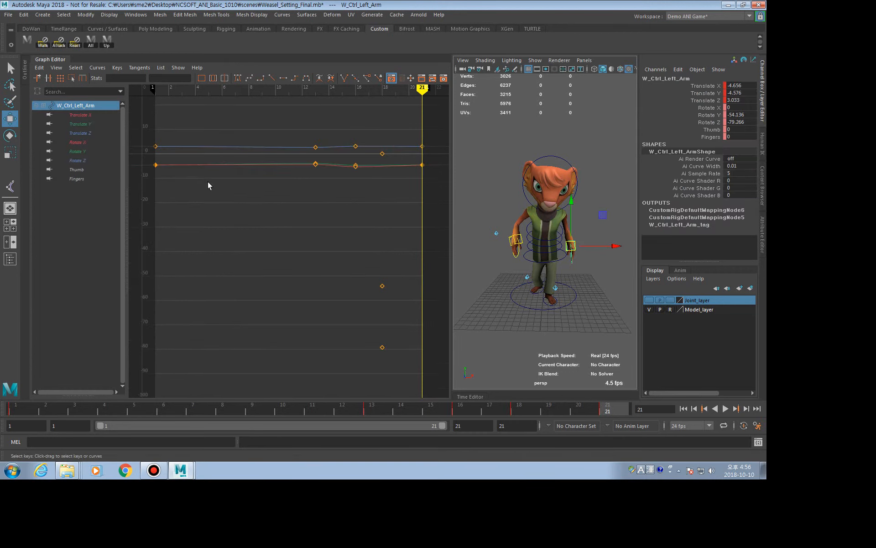
click(78, 124)
alt+right_drag(229, 298, 255, 314)
drag(212, 262, 232, 292)
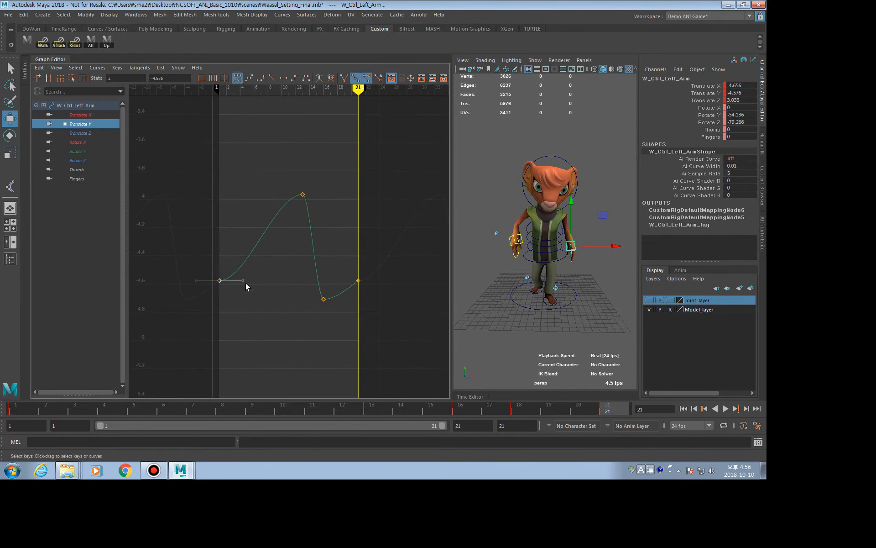
drag(243, 255, 258, 336)
drag(209, 284, 239, 303)
middle_drag(257, 299, 256, 280)
middle_drag(256, 279, 259, 277)
Isolate the left arm's Translate Z curve and tilt the tangents of its frame 21 and frame 1 keys to matching downward slopes
click(513, 311)
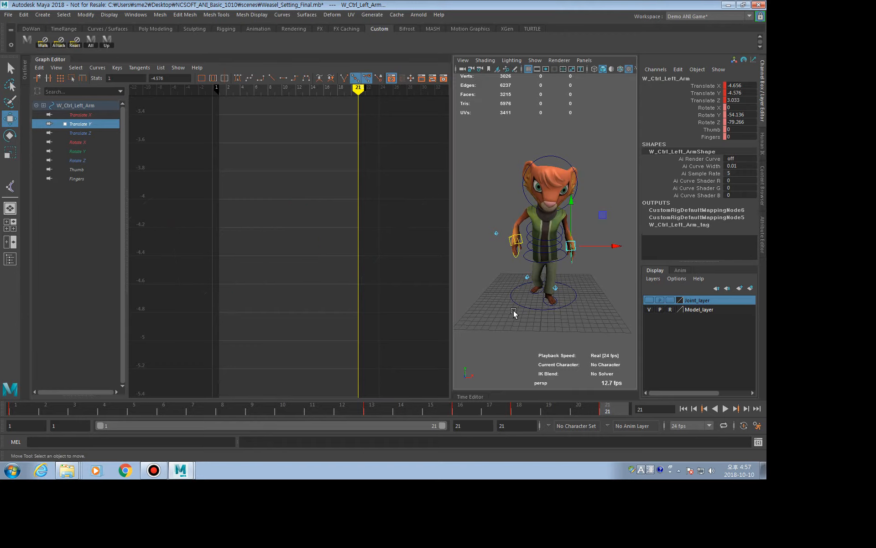
click(577, 250)
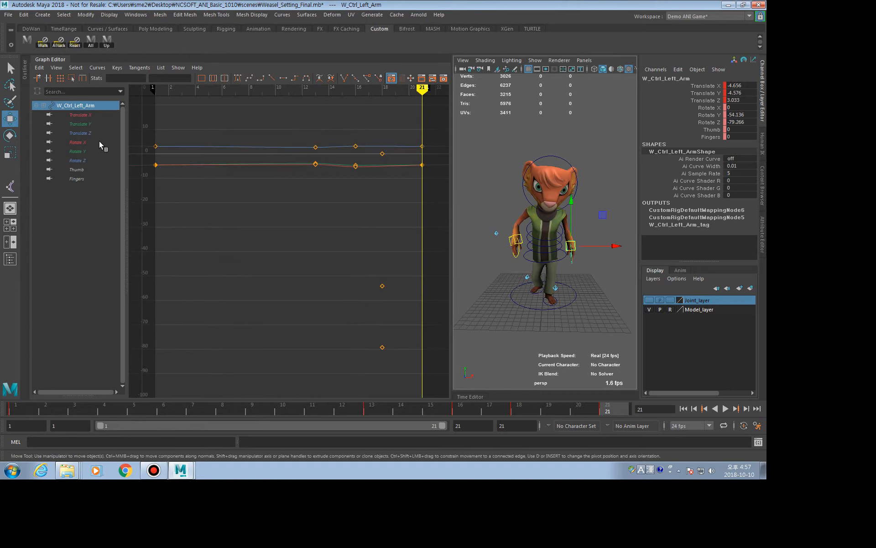
click(89, 132)
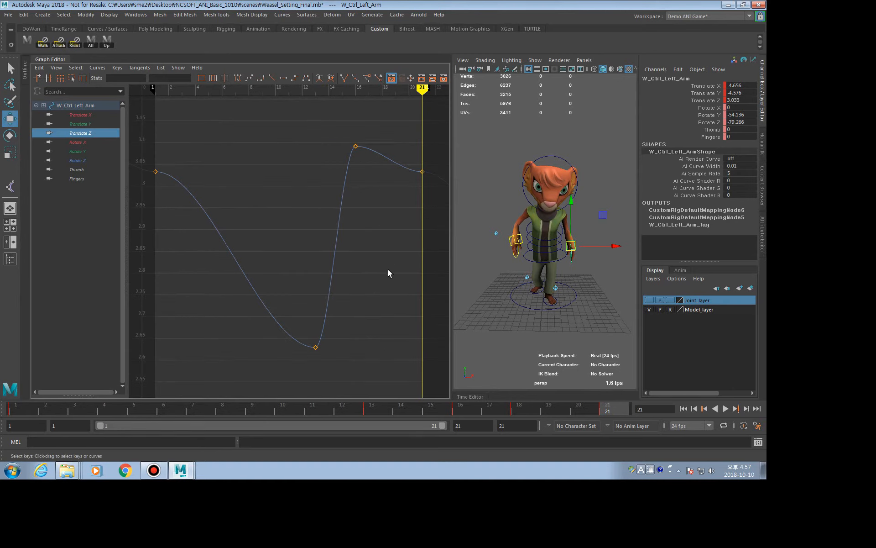
scroll(386, 269, down, 3)
drag(358, 180, 396, 218)
middle_drag(409, 190, 409, 200)
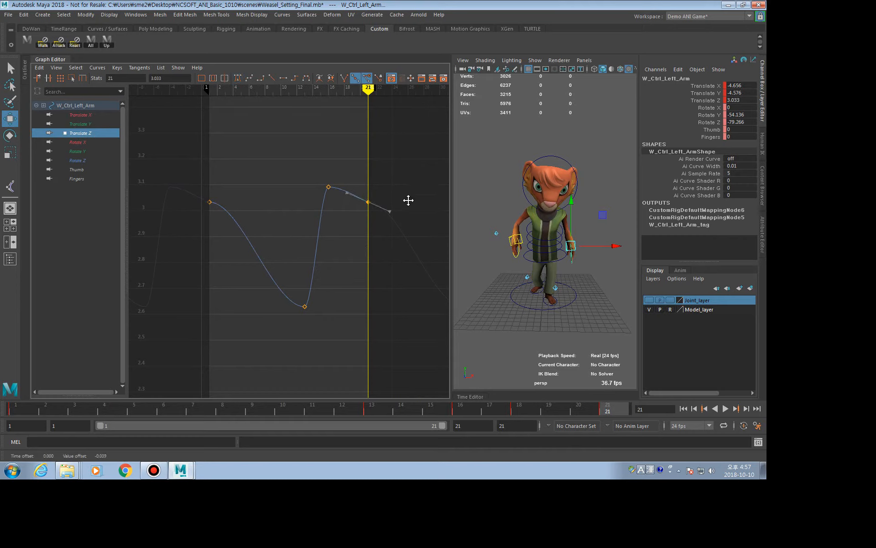
drag(185, 176, 215, 238)
drag(220, 190, 234, 209)
middle_drag(235, 210, 243, 241)
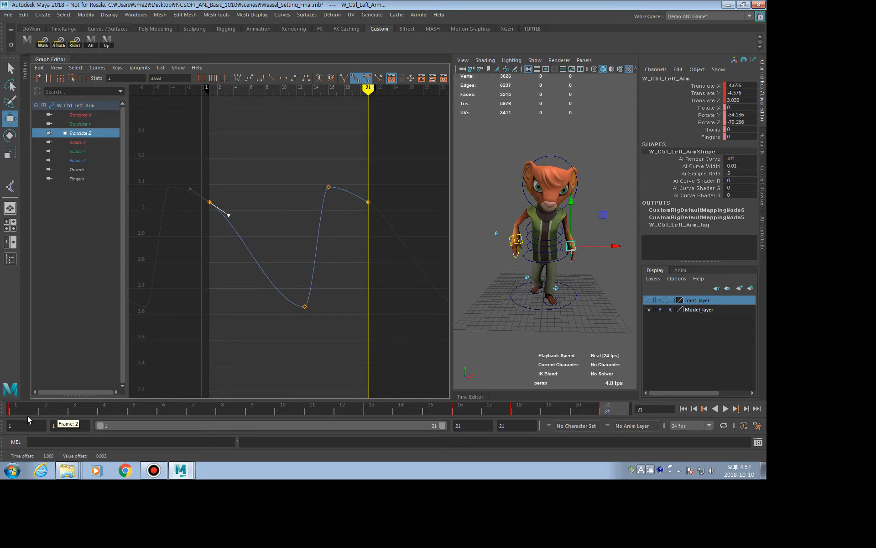
Compare the character's pose at frame 1 and frame 21, and clear the key selection
click(16, 409)
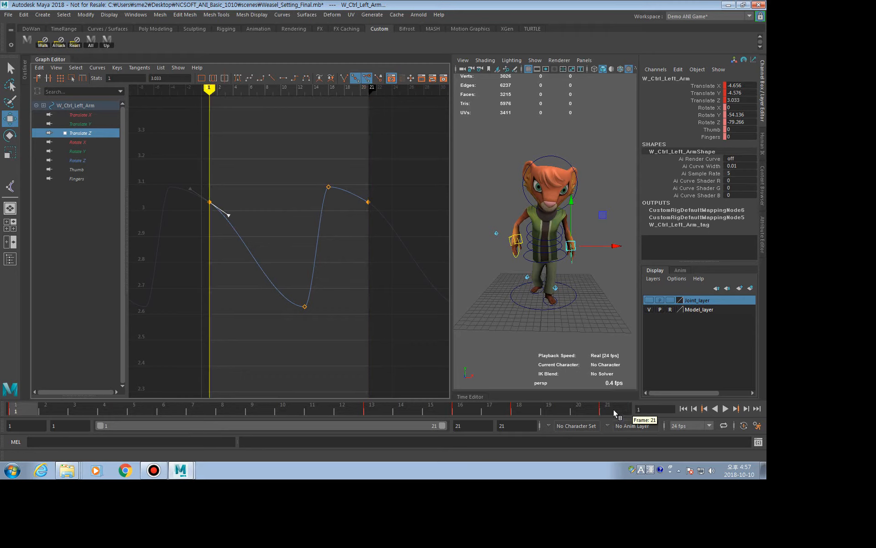
click(614, 409)
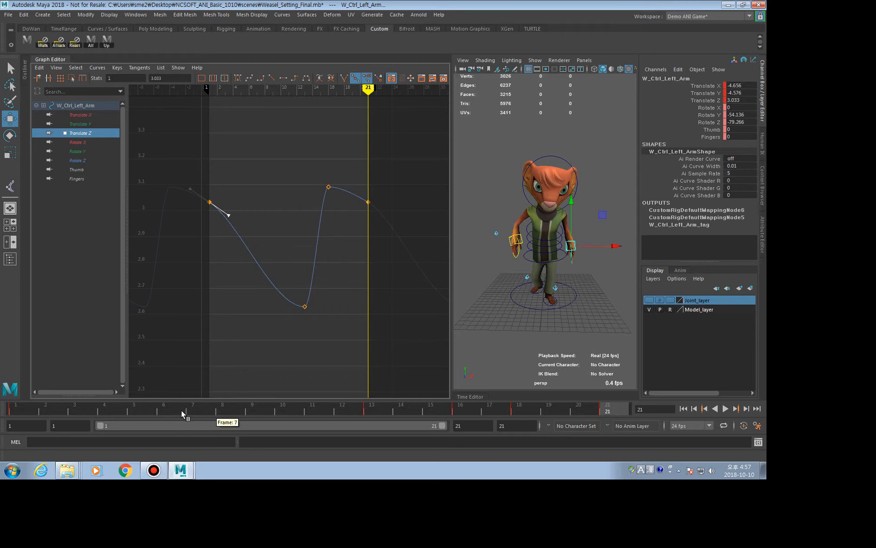
click(24, 407)
click(608, 409)
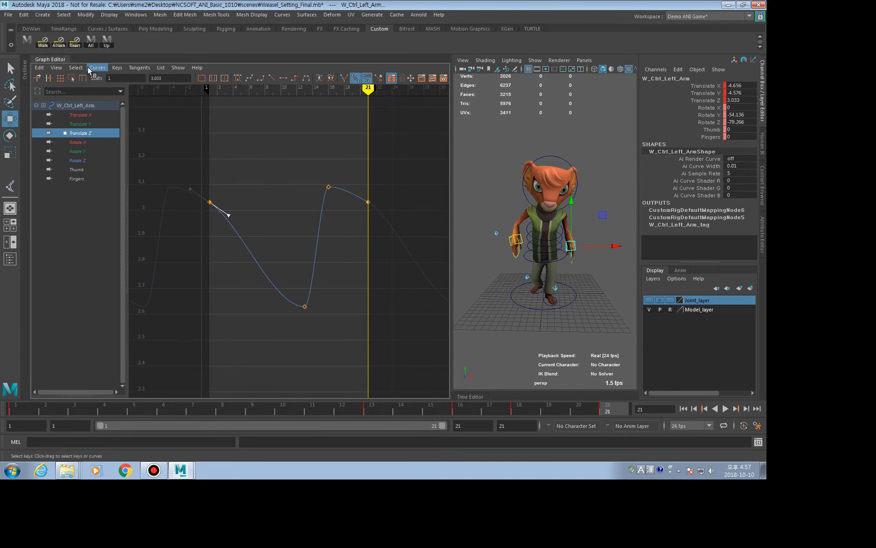
click(175, 125)
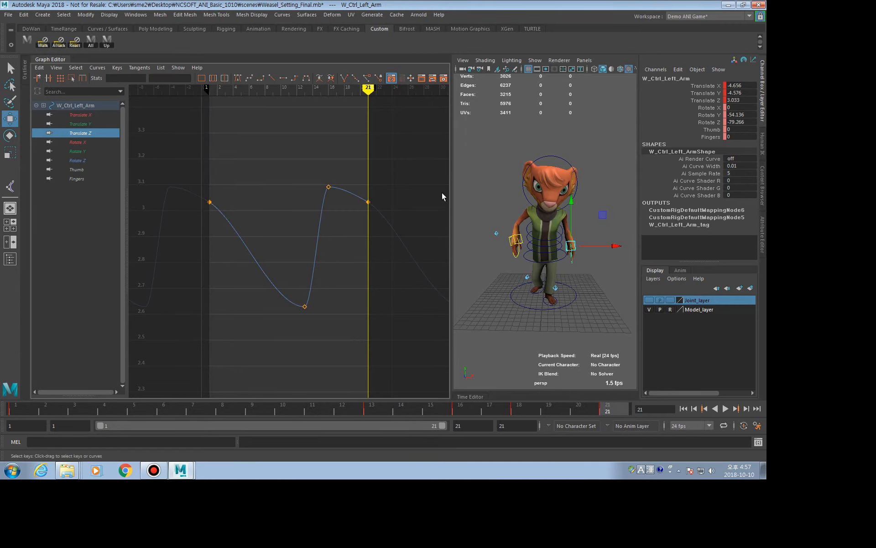
Select all the rig controls and set pre infinity to Constant for all their animation curves
click(90, 41)
drag(234, 134, 239, 434)
click(98, 68)
mouse_move(185, 84)
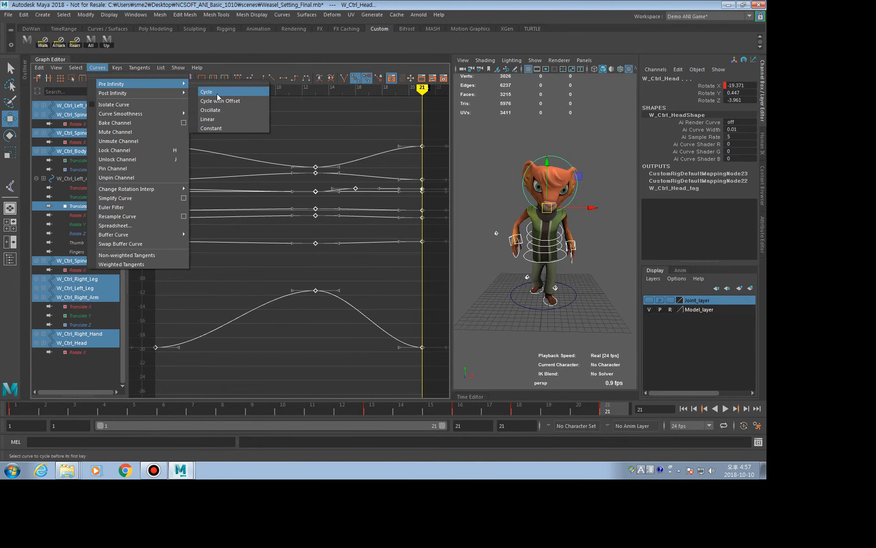
click(221, 127)
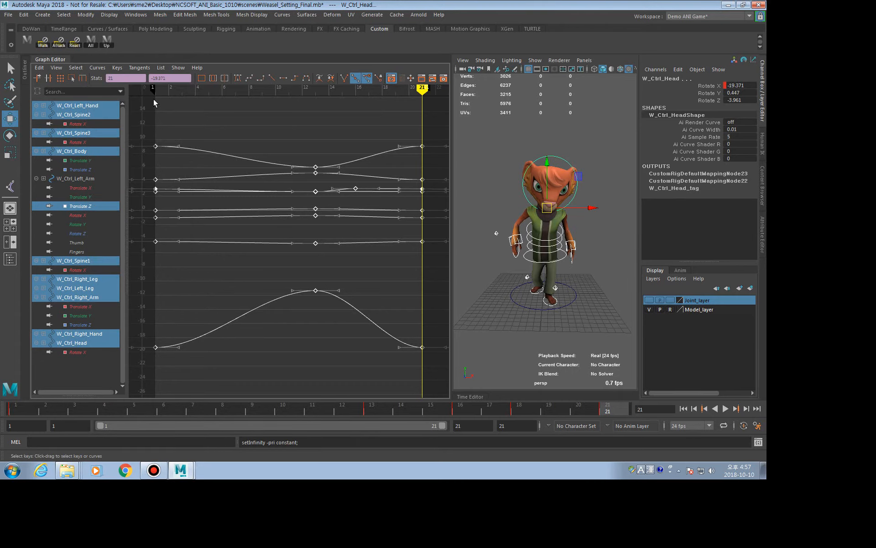
Set post infinity to Constant for the animation curves of all the selected rig controls
click(101, 68)
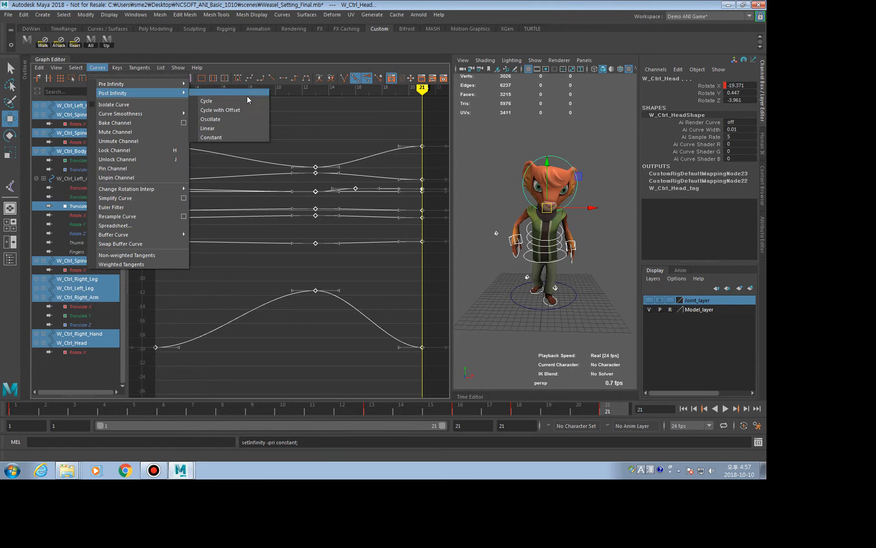
click(242, 137)
drag(260, 137, 244, 433)
Key all the rig controls at frame 20, and delete their keys at frame 21
drag(607, 412, 588, 412)
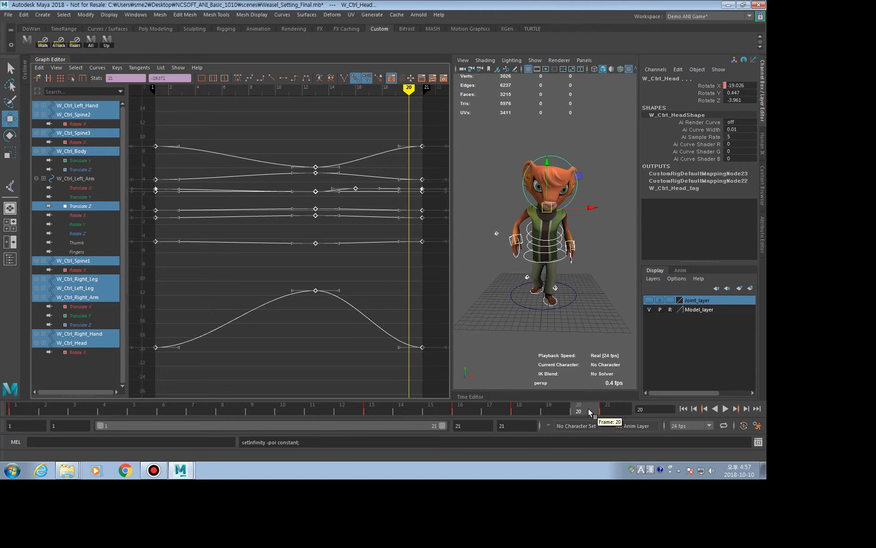
key(s)
click(345, 219)
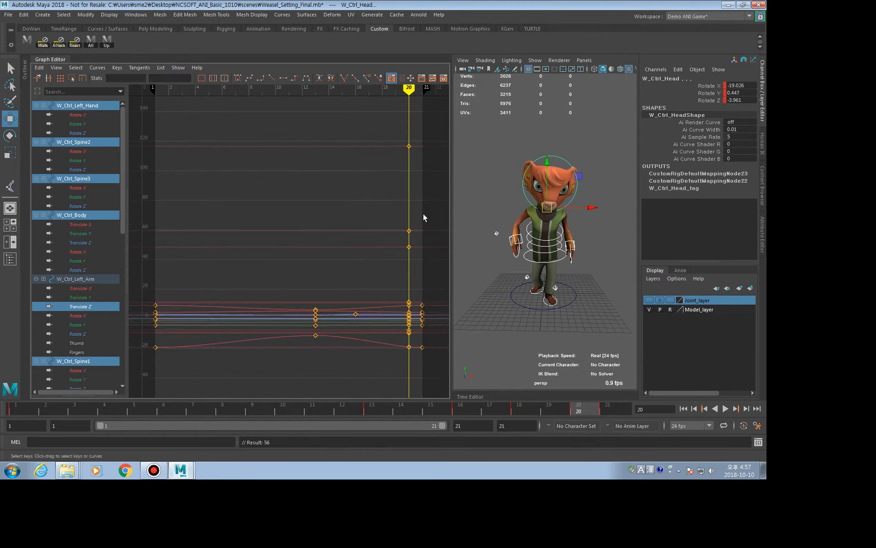
drag(438, 117, 418, 436)
key(Delete)
Shorten the animation and playback range to end at frame 20, and fit the curves to the graph view
double_click(513, 425)
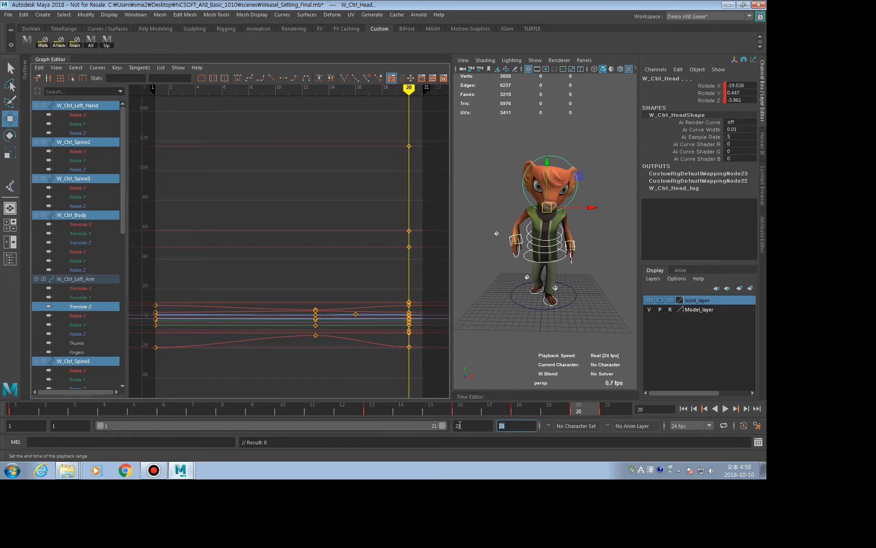
text(20)
key(Return)
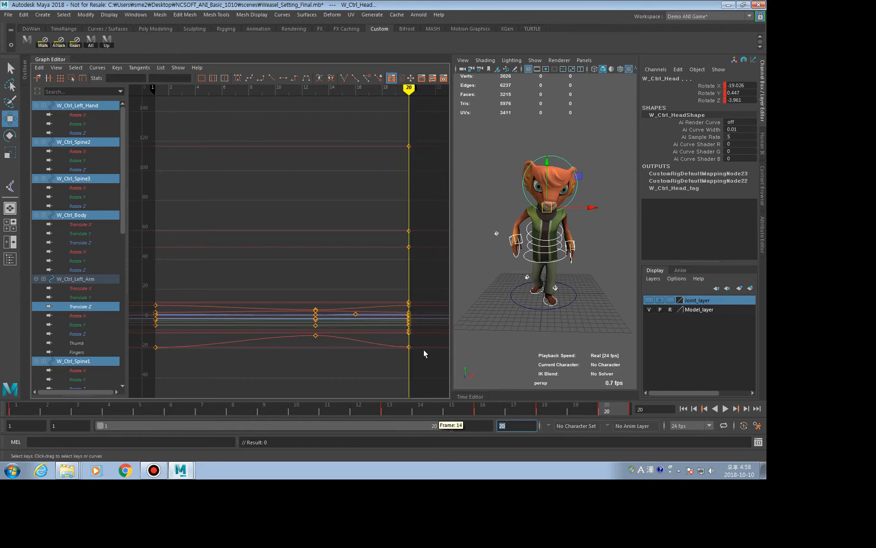
click(346, 247)
key(a)
Play the shortened cycle from frame 1 to check the loop, and stop the playback
click(23, 408)
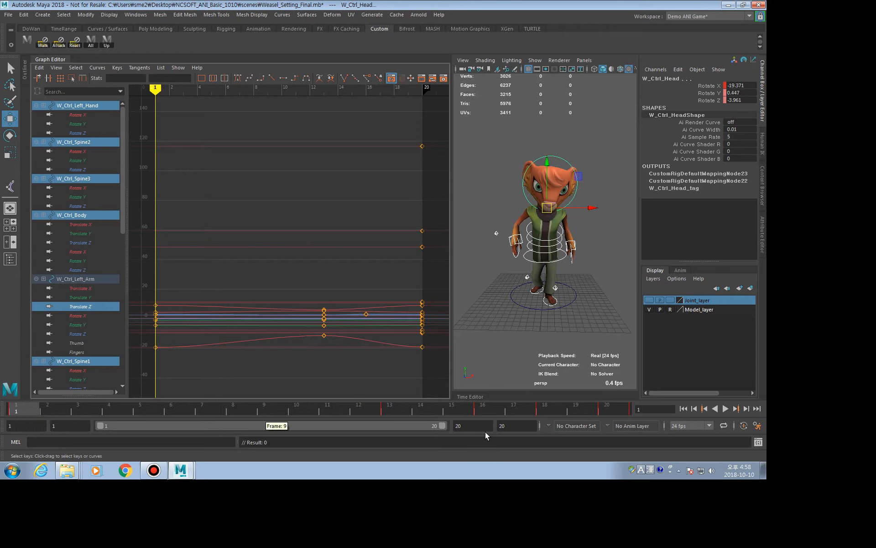
click(726, 409)
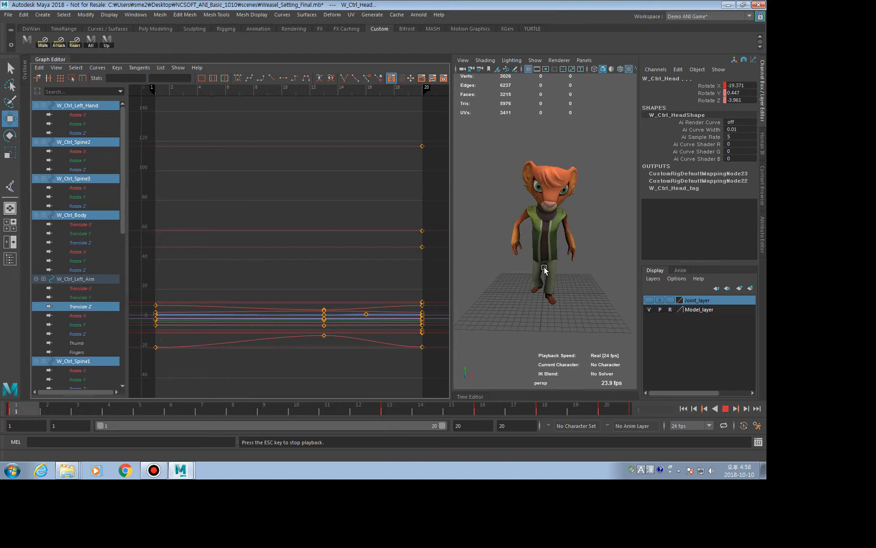
click(726, 410)
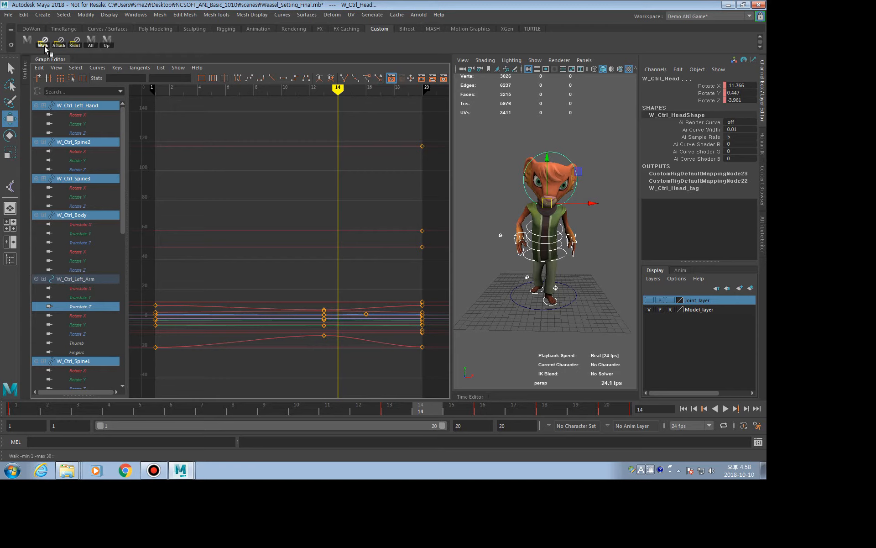
Deselect the rig controls, and expand Weasel_Scale_Grp in the Outliner down to Weasel_Hips under Weasel_Reference
click(9, 14)
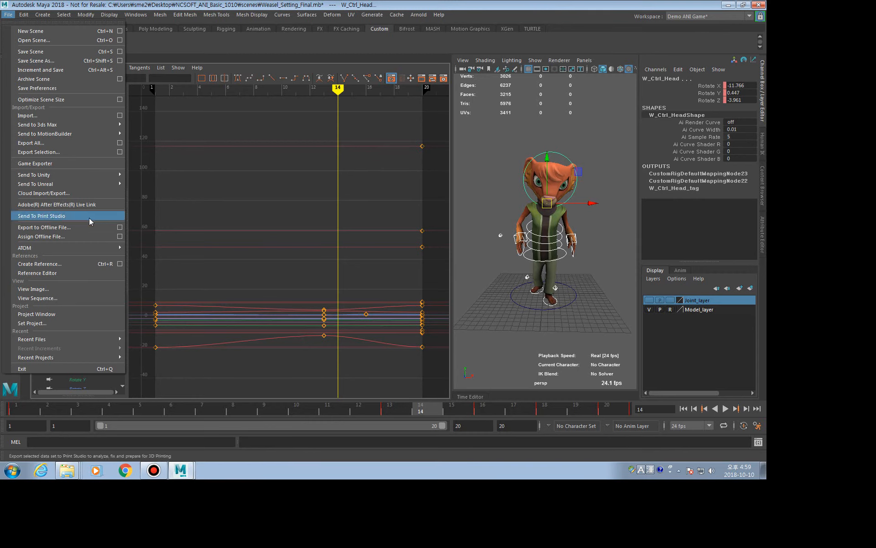
click(469, 262)
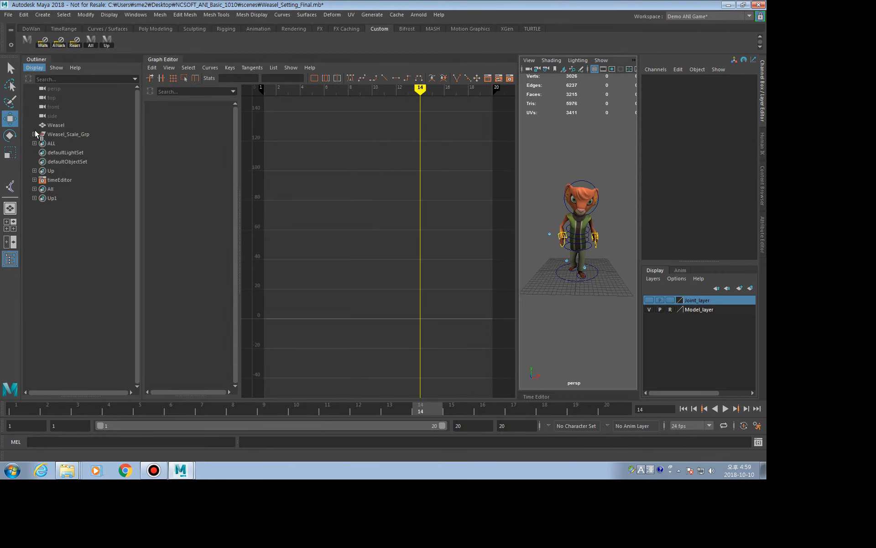
click(34, 134)
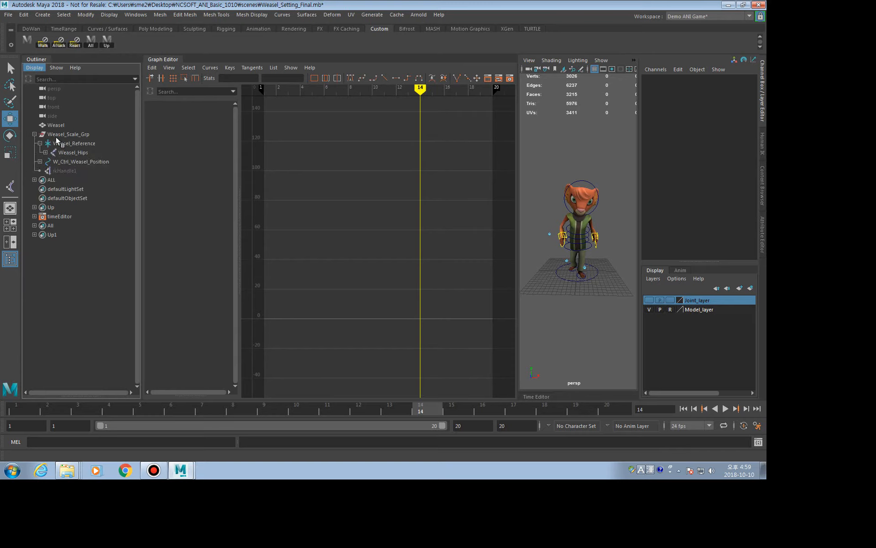
click(40, 161)
click(40, 143)
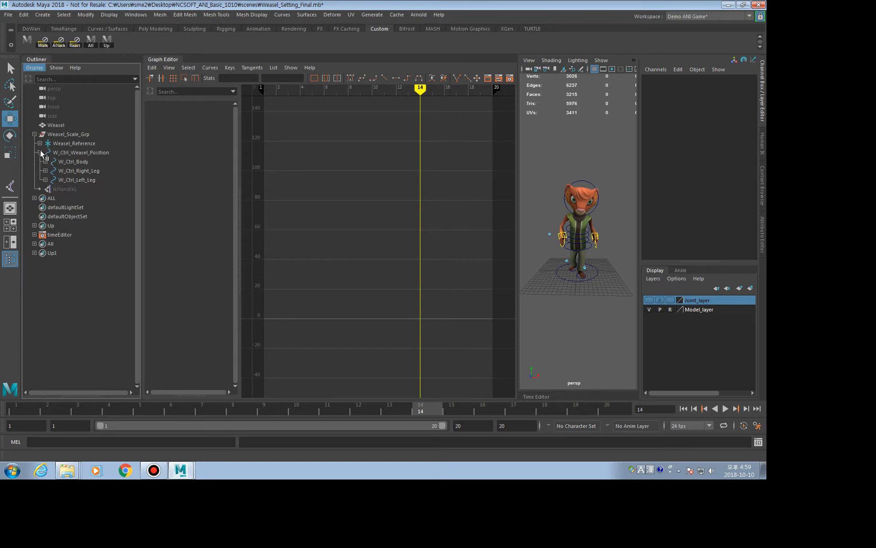
click(40, 152)
click(40, 143)
Check the Weasel_Hips joint and its parent in the hierarchy, and leave Weasel_Reference selected
click(68, 152)
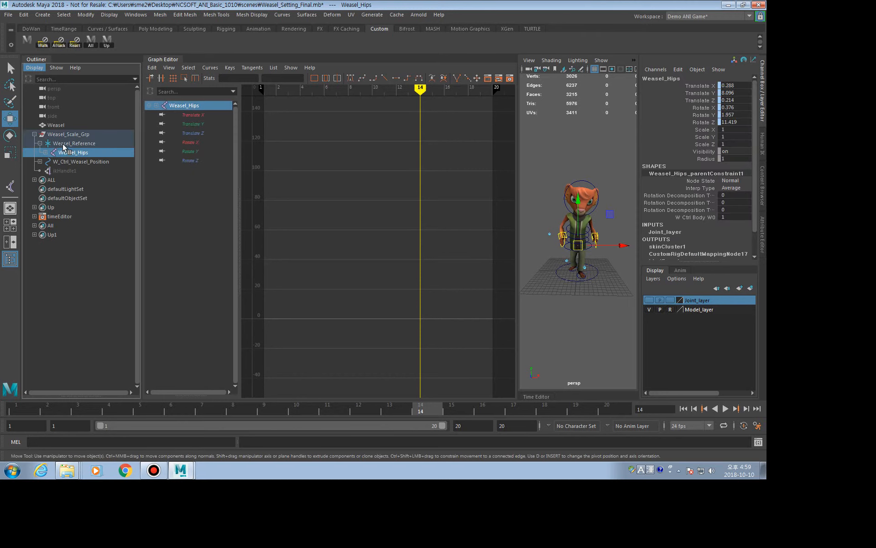
click(65, 143)
click(65, 152)
click(59, 144)
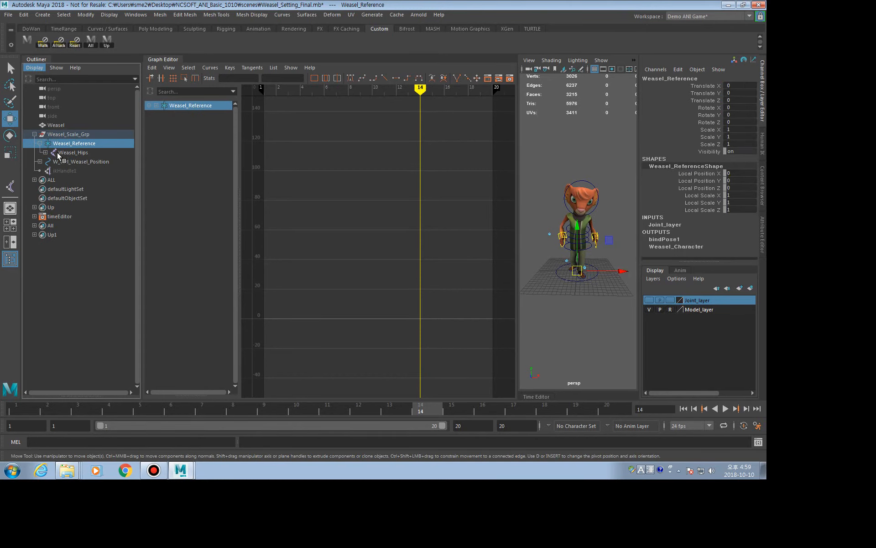
click(59, 153)
click(62, 144)
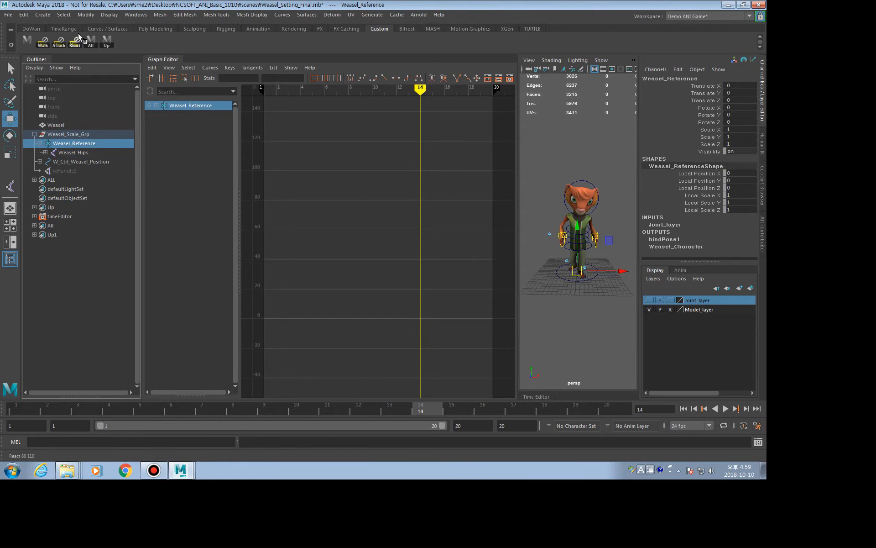
Switch to the Maya Classic workspace and the Animation menu set
click(738, 16)
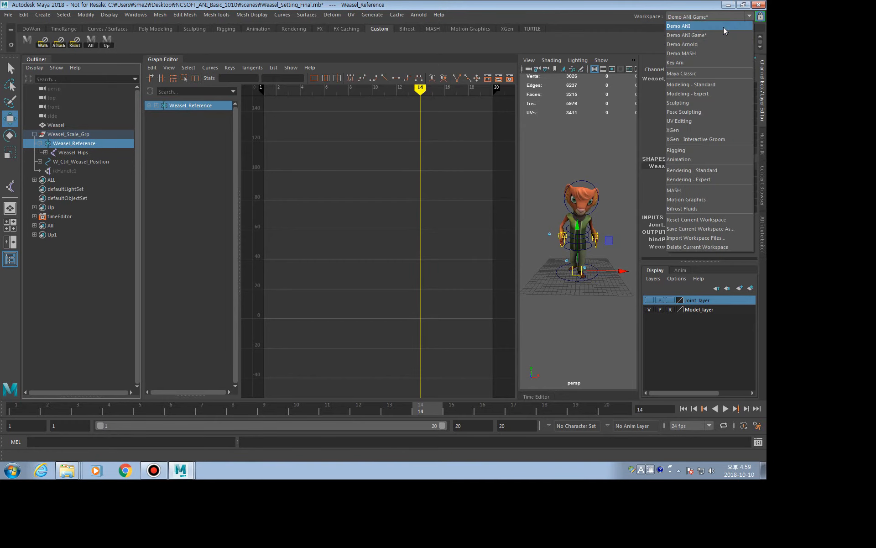
click(702, 73)
click(29, 29)
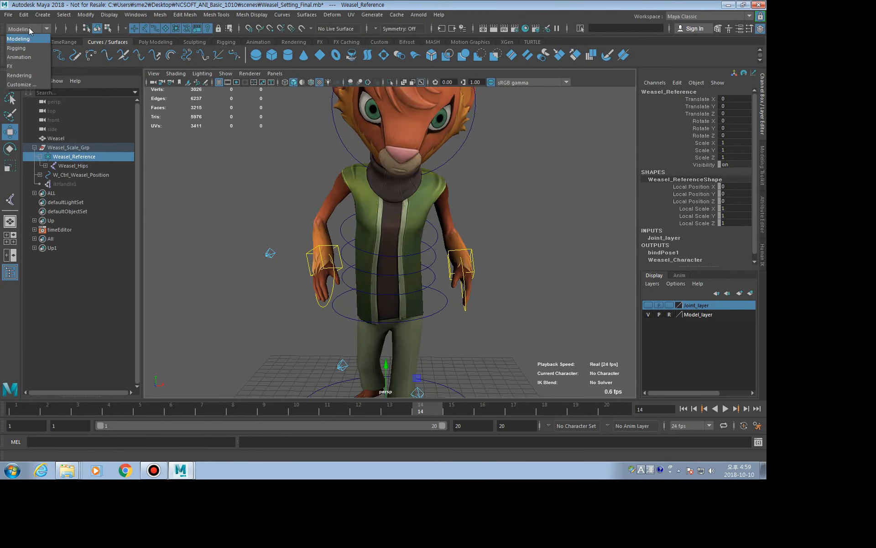
click(28, 66)
click(30, 29)
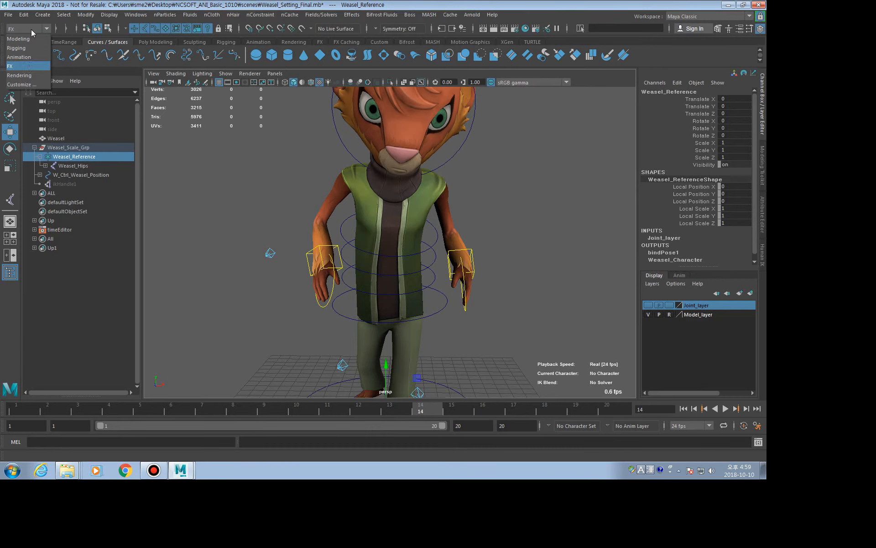
click(30, 56)
Select the whole hierarchy under Weasel_Reference, bake its animation over the time slider range sampled by 1, and return to frame 1
click(157, 15)
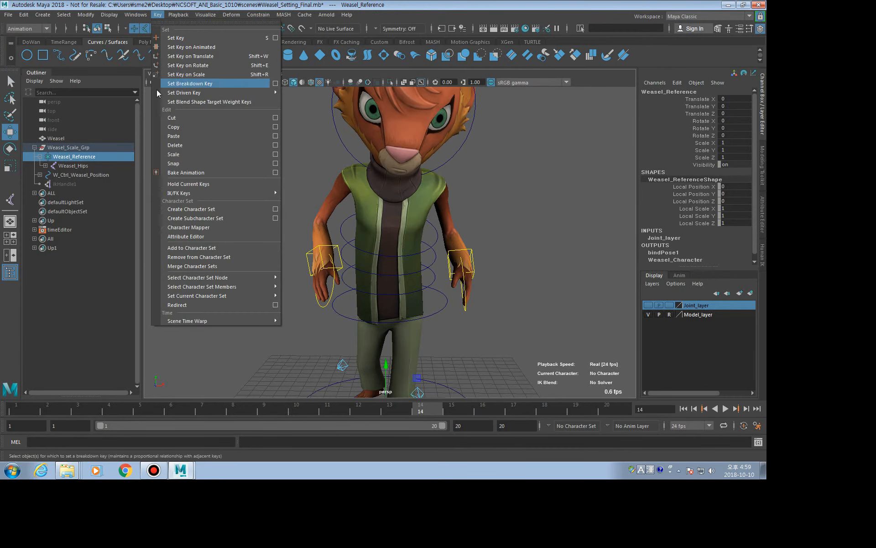
click(274, 173)
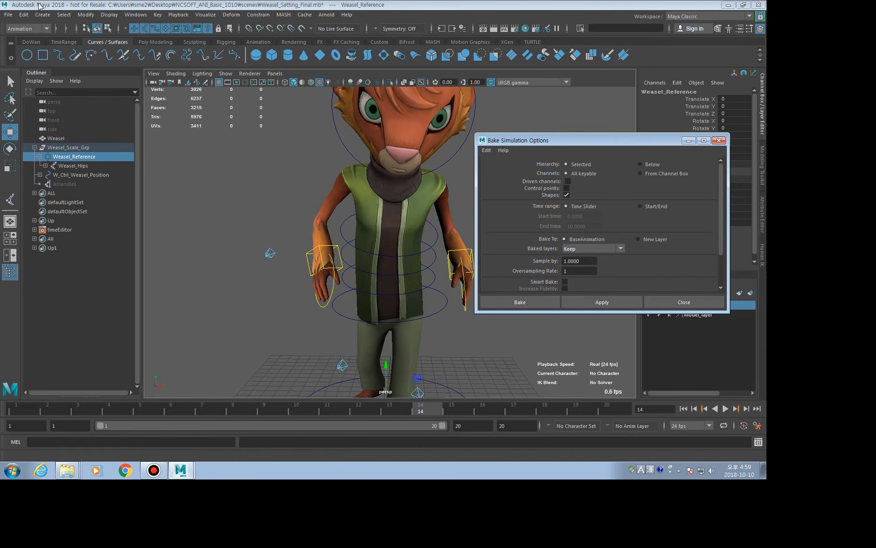
click(63, 15)
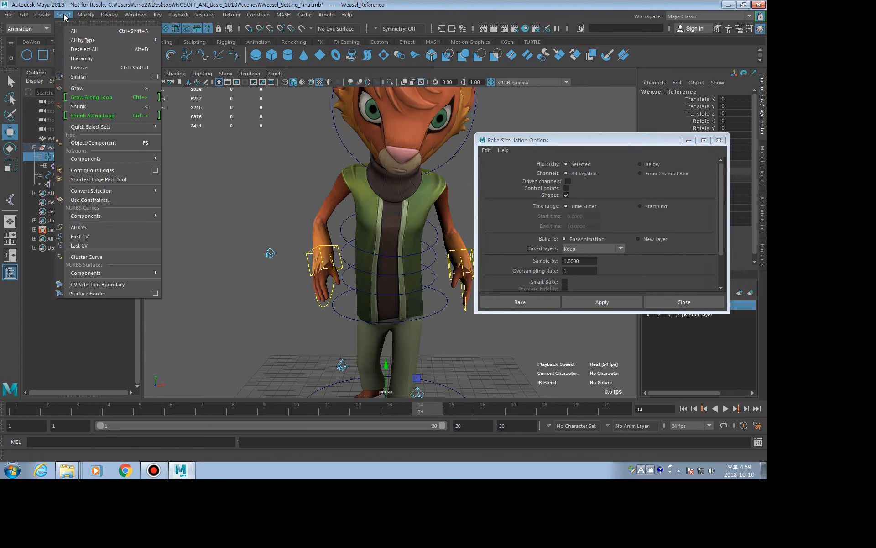
click(82, 59)
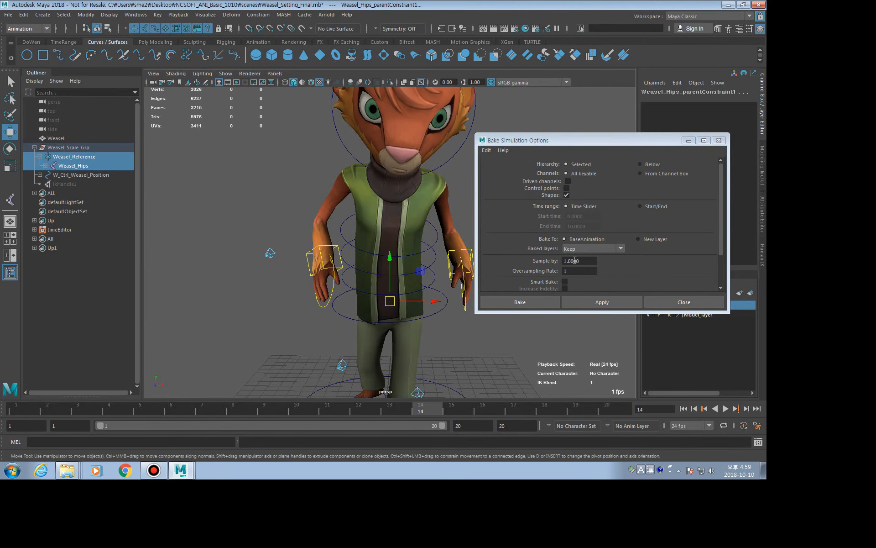
click(550, 299)
drag(367, 410, 1, 363)
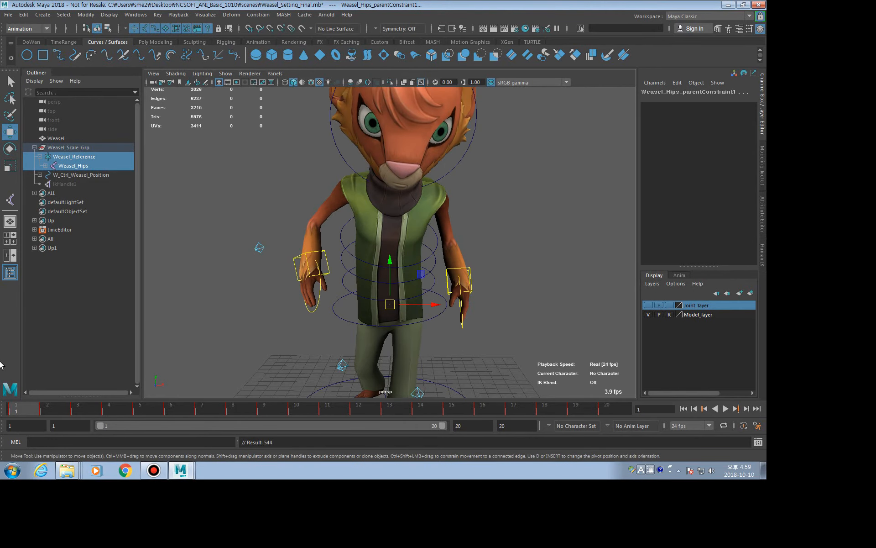
Delete the W_Ctrl_Weasel_Position control hierarchy, and scrub the first frames to check the baked motion
click(70, 176)
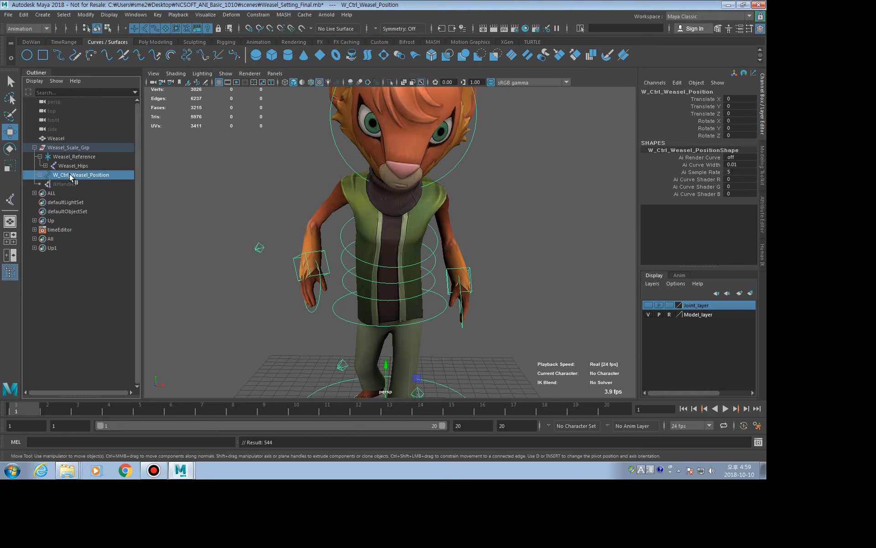
key(Delete)
drag(78, 413, 18, 416)
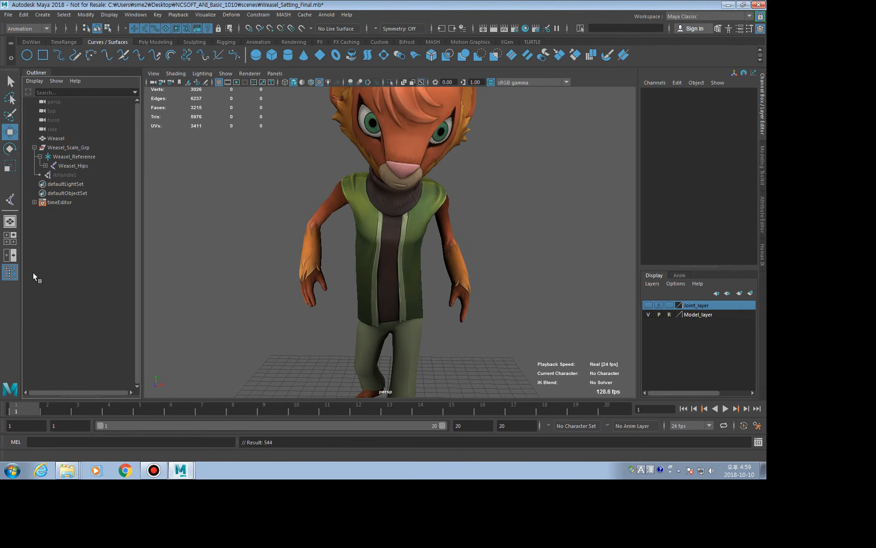
Inspect the remaining Weasel_Scale_Grp, Weasel_Reference and Weasel nodes, and the character's HumanIK definition and custom rig mapping
click(69, 147)
click(62, 158)
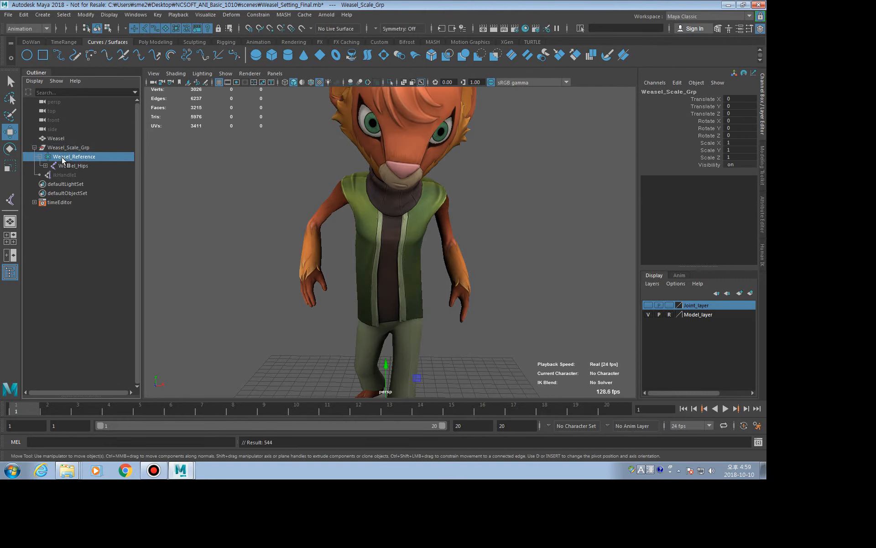
click(60, 139)
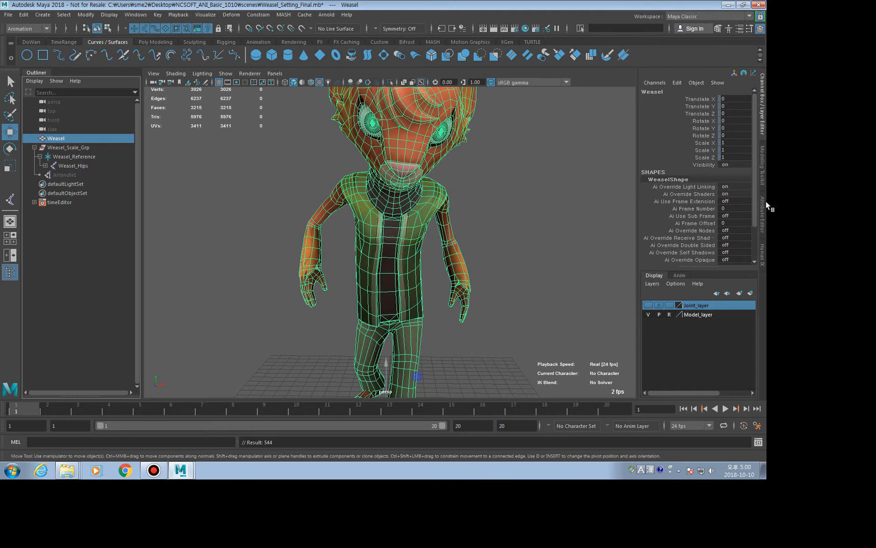
click(762, 254)
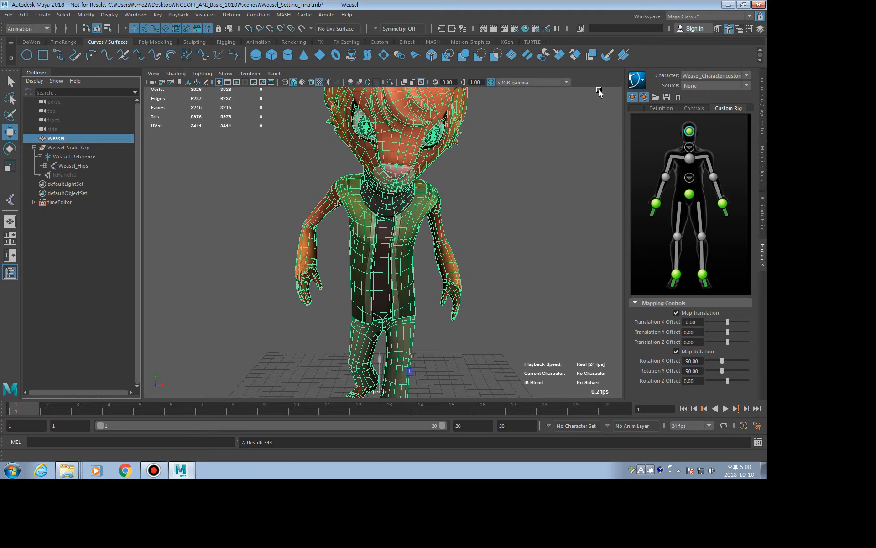
click(670, 108)
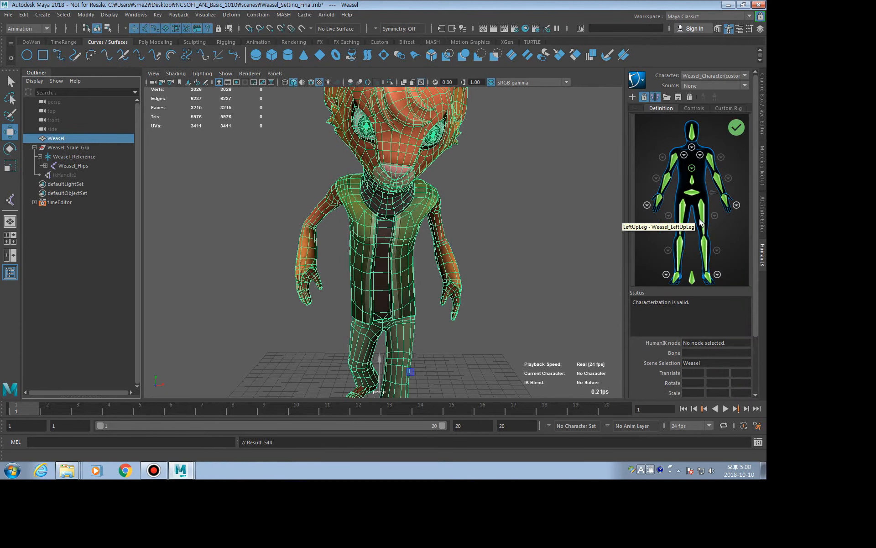
click(723, 108)
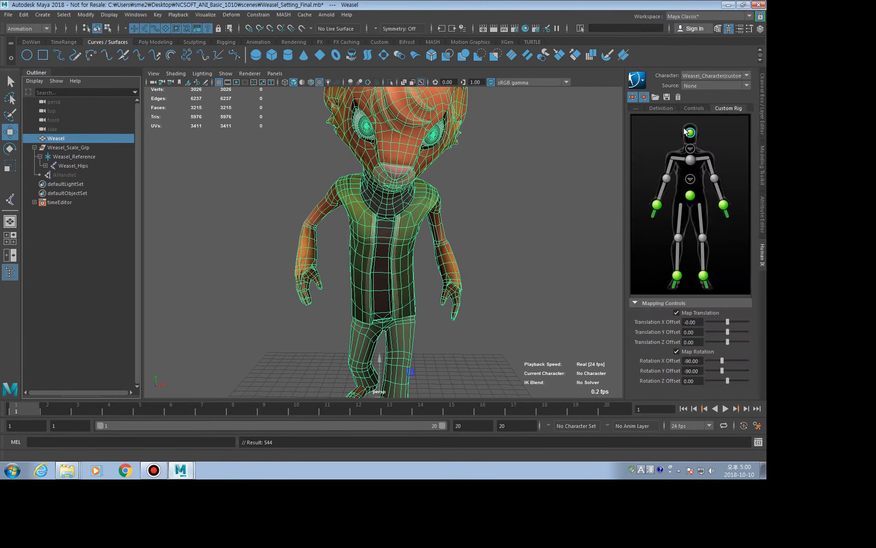
Clear the selection, play back the baked animation, and go to frame 20 to check the loop's end pose
click(502, 152)
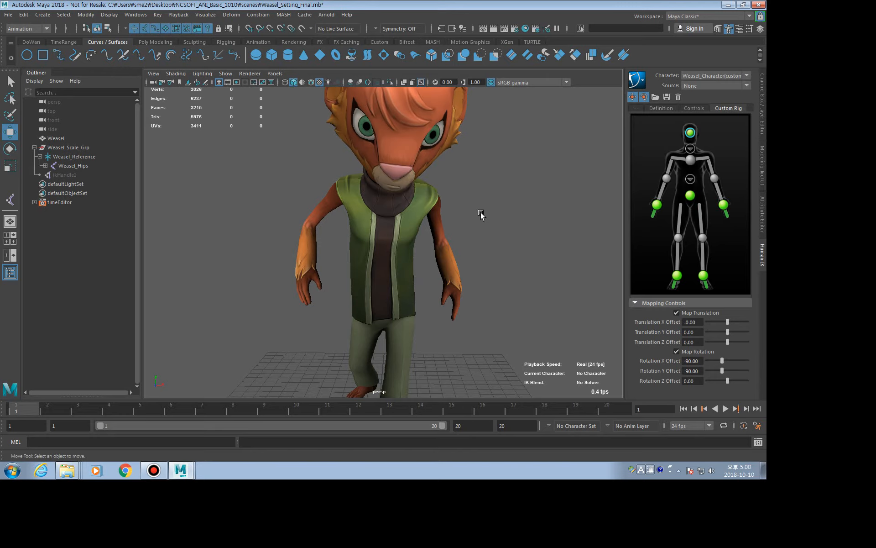
key(alt+v)
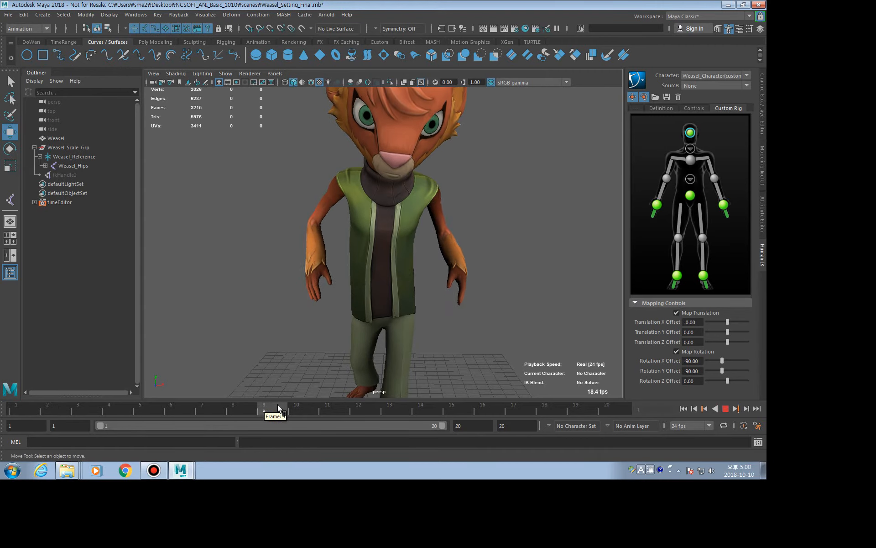
key(alt+v)
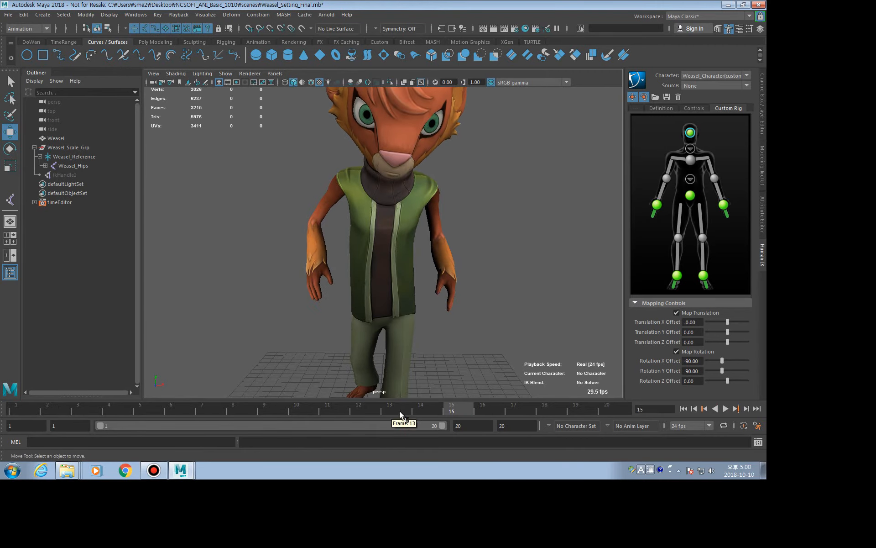
key(alt+v)
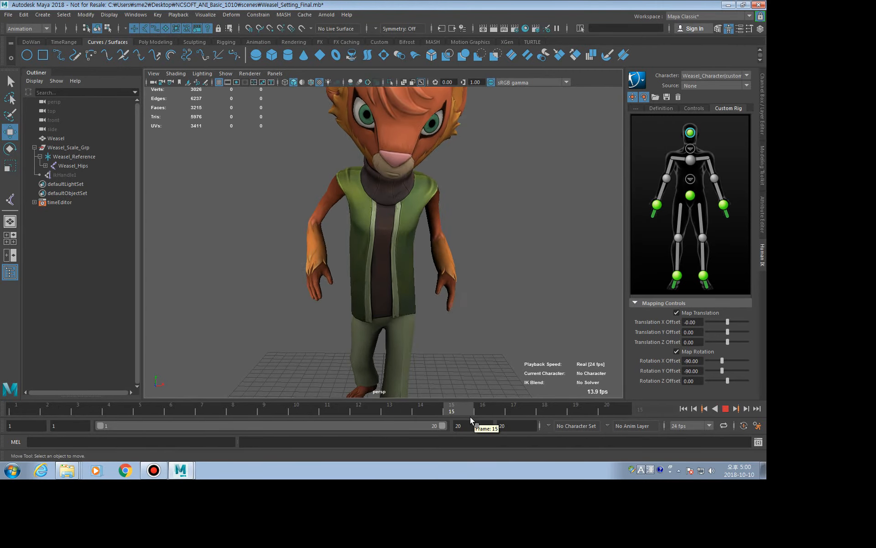
click(606, 409)
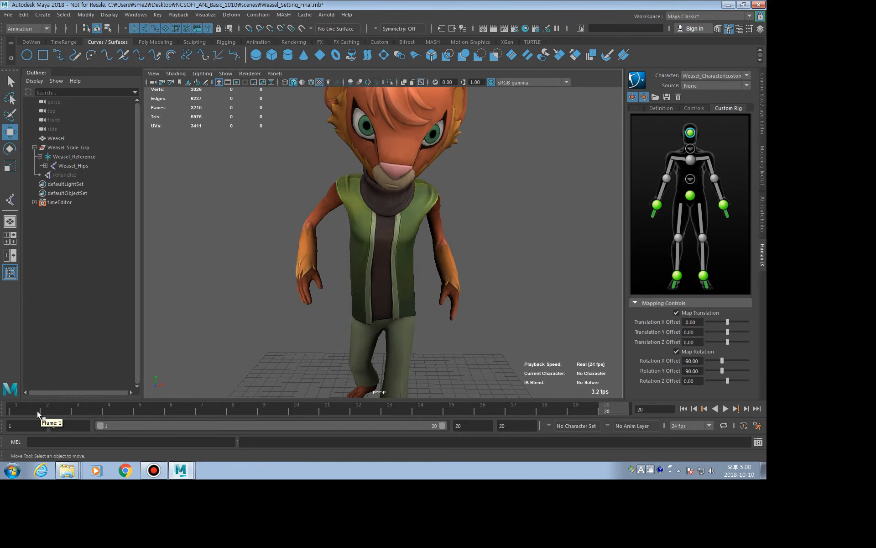
Return the baked animation to frame 1, view the full character, and start a new empty scene
click(18, 409)
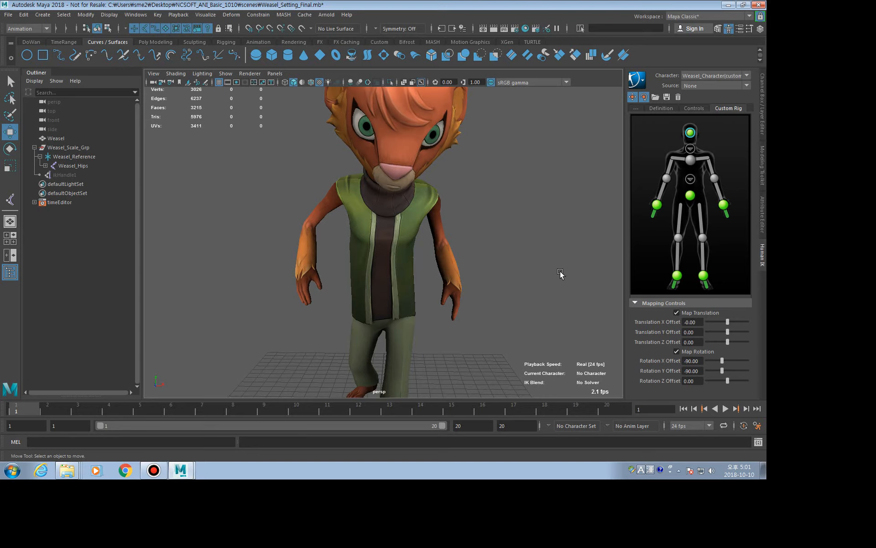
click(763, 127)
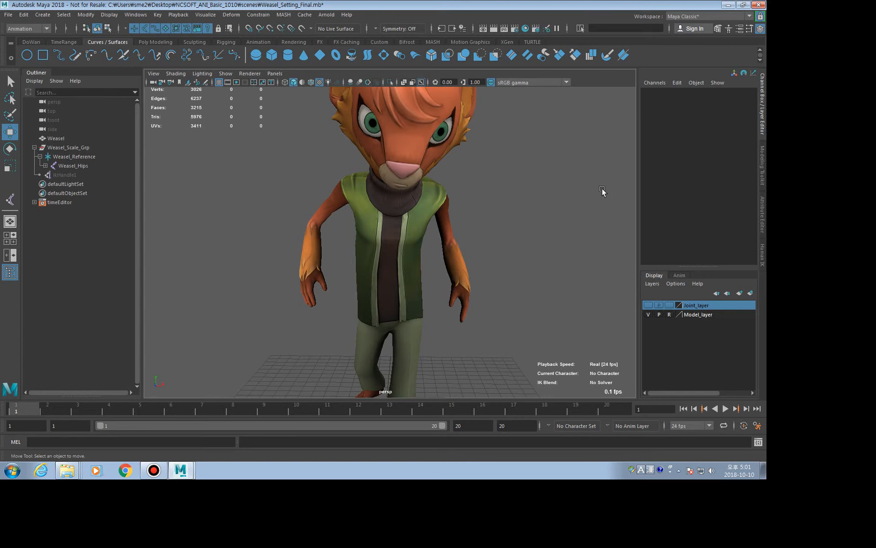
alt+drag(528, 289, 506, 318)
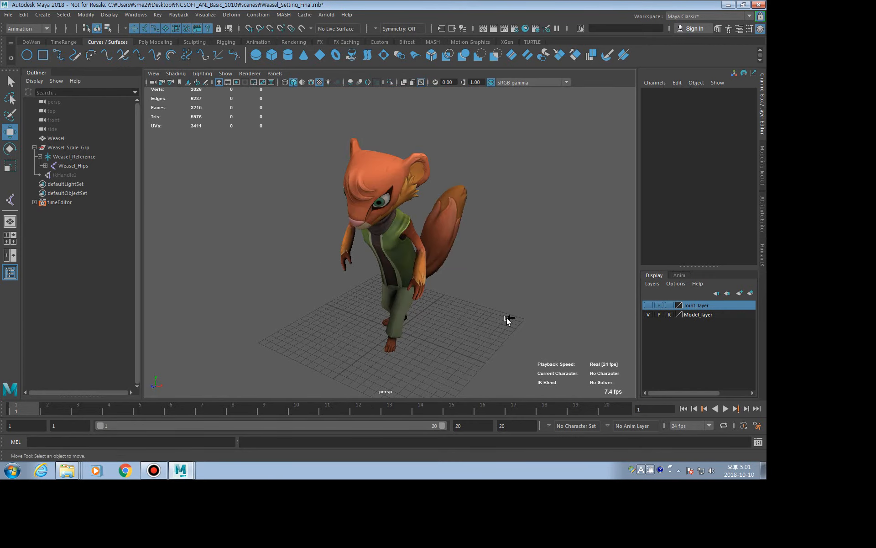
key(ctrl+o)
click(387, 242)
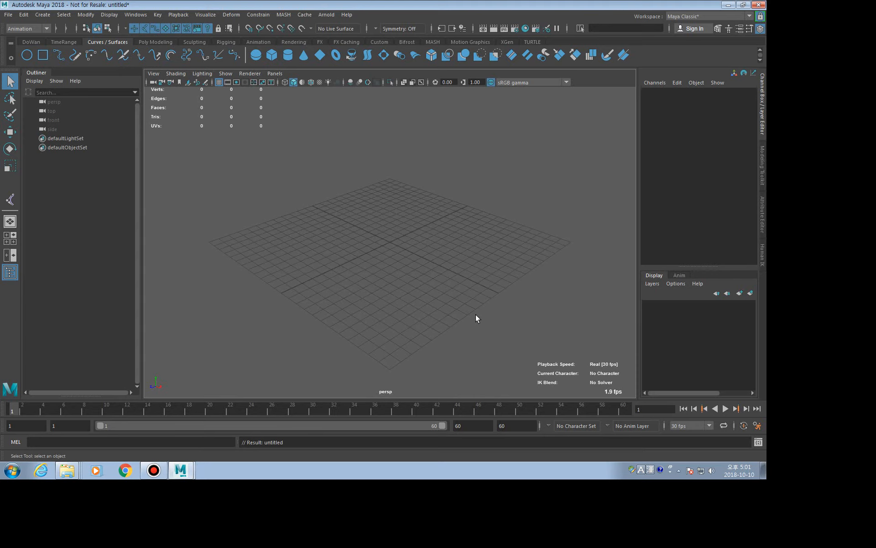
Look through the Examples and Favorites folders in the Content Browser and close it
click(135, 14)
mouse_move(157, 51)
click(255, 72)
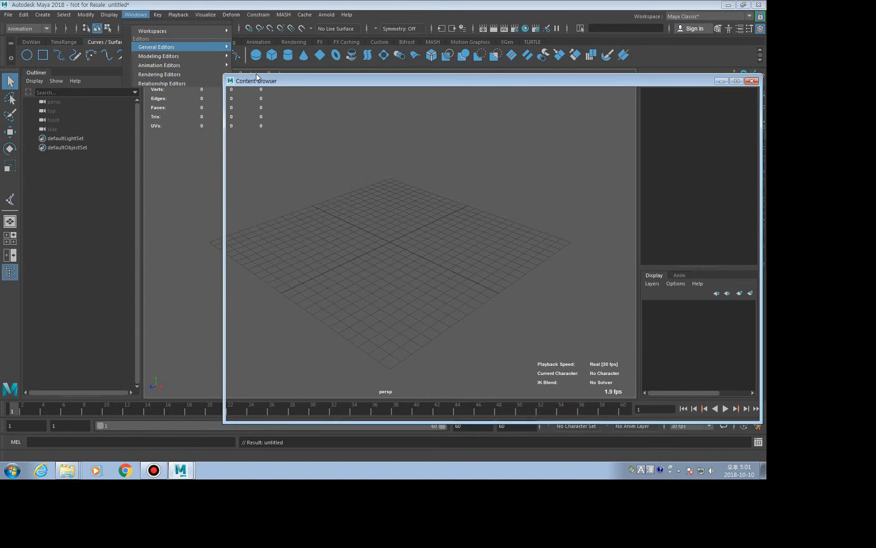
click(277, 111)
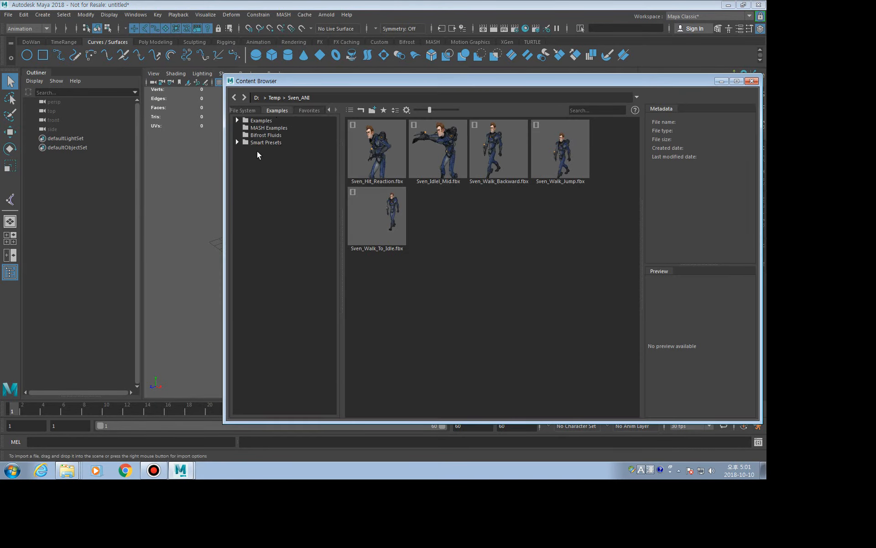
click(237, 120)
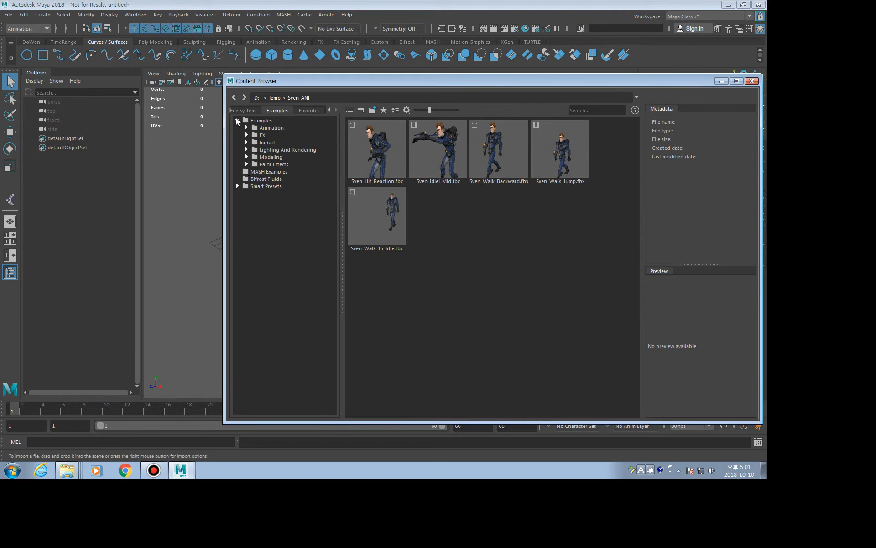
click(287, 114)
click(752, 81)
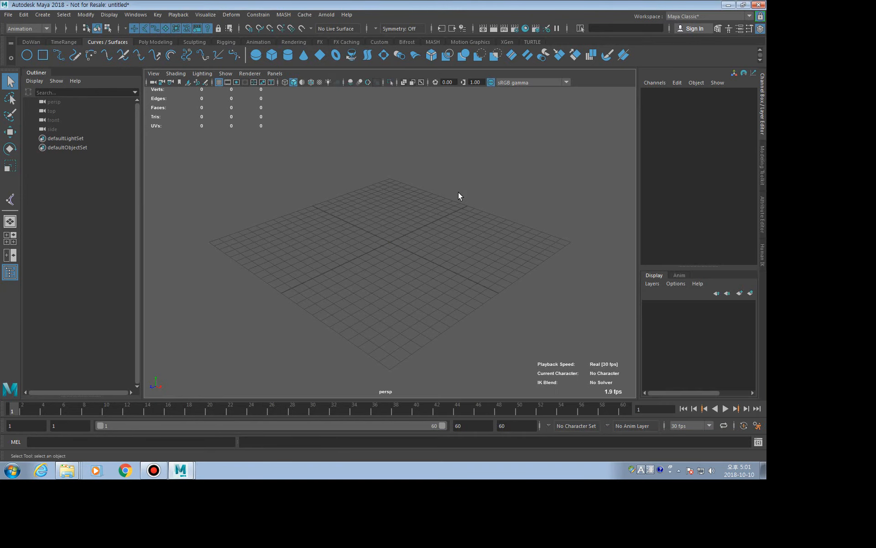
Open the Weasel_Model.mb scene from the project's scenes folder
key(ctrl+o)
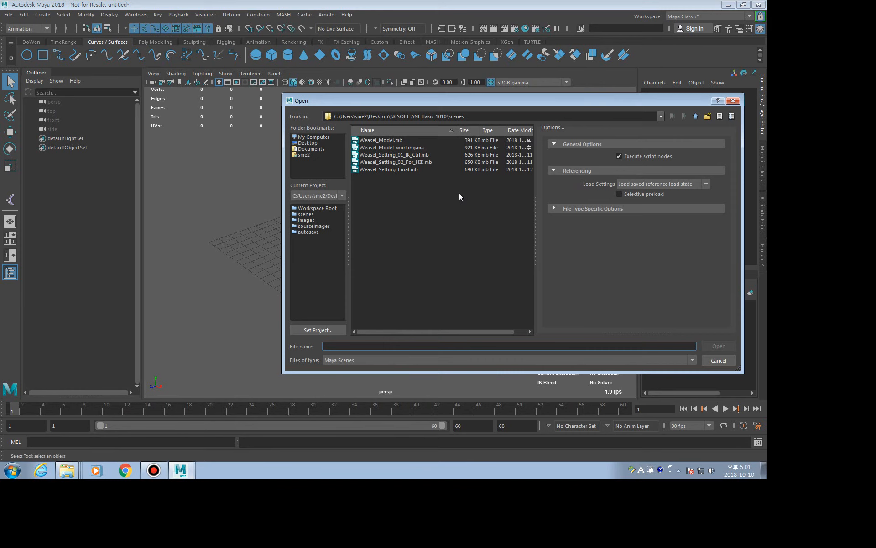
double_click(399, 147)
click(390, 241)
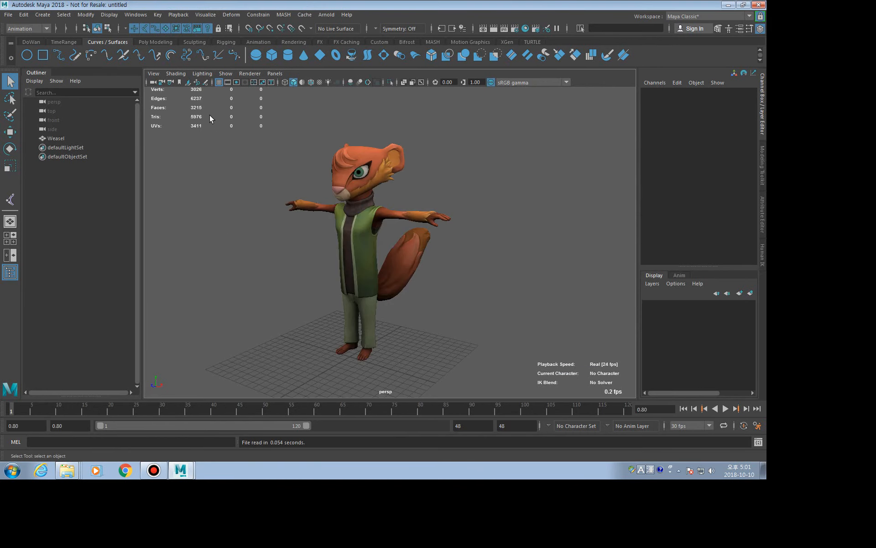
Auto-rig the Weasel mesh with Quick Rig in One-Click mode
click(14, 31)
click(17, 48)
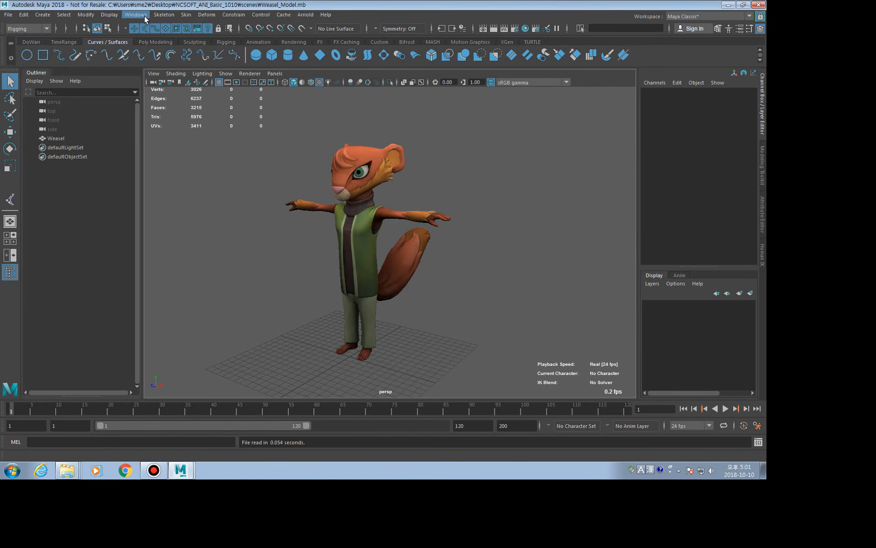
click(186, 14)
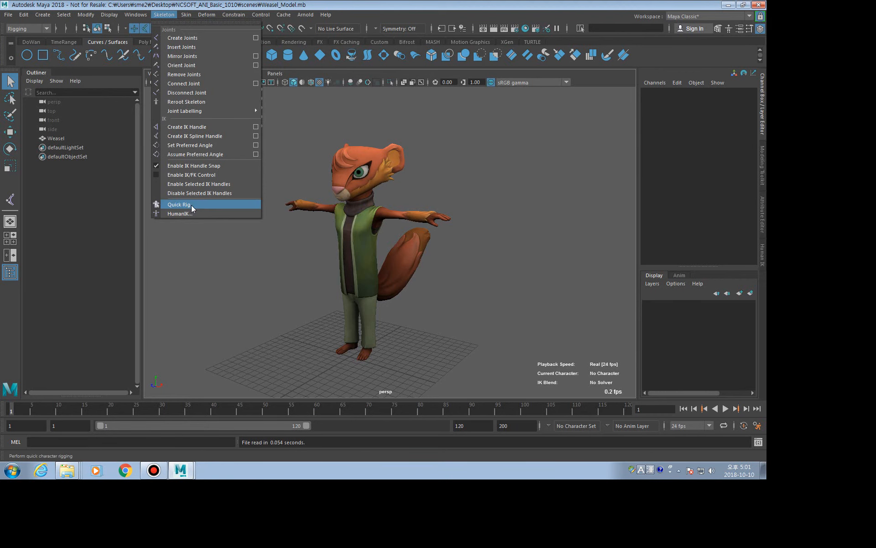
click(191, 205)
click(576, 139)
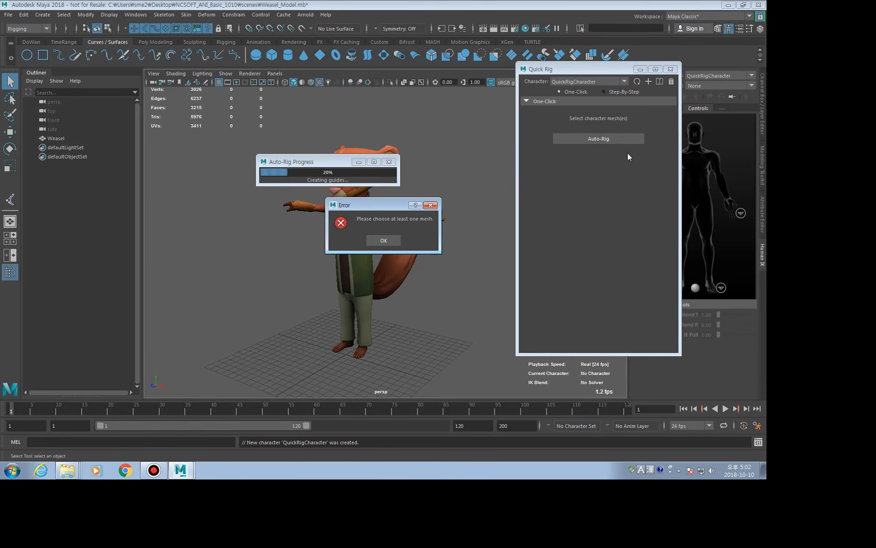
click(386, 241)
click(384, 188)
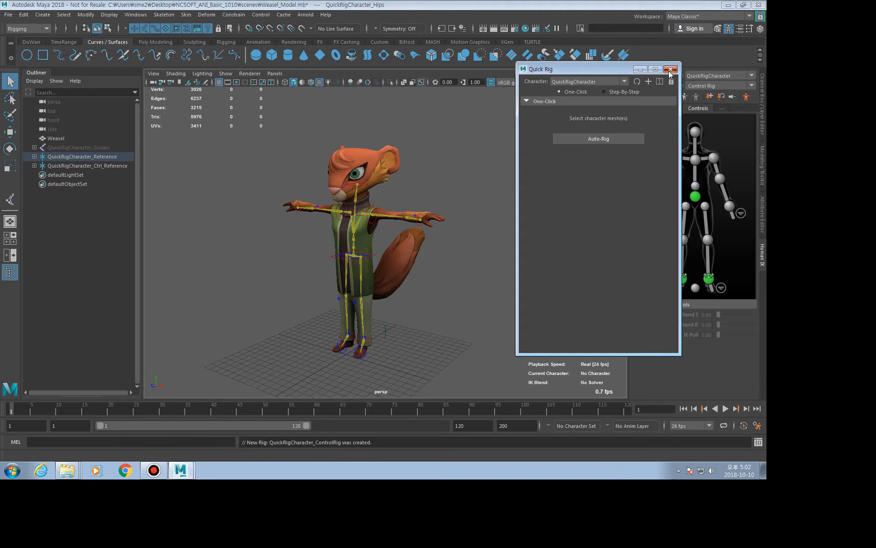
click(670, 70)
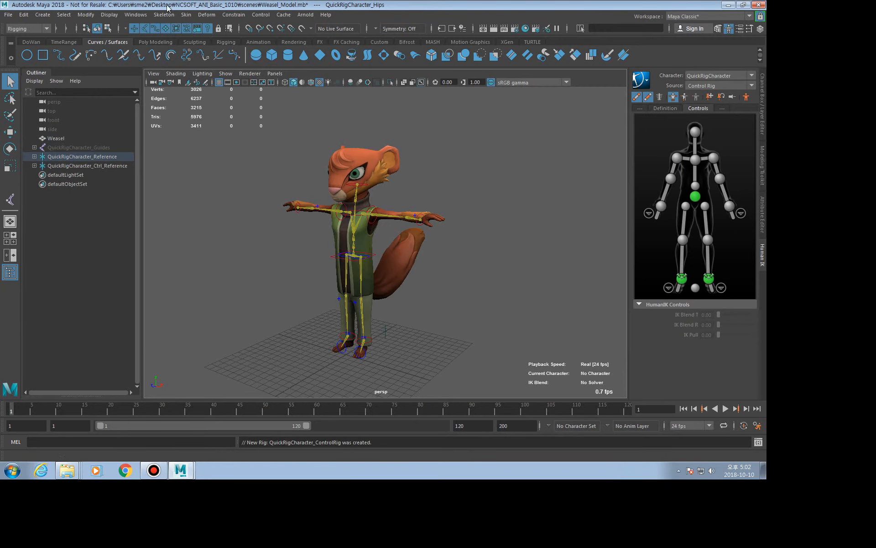
Import the Sven_Walk_Jump.fbx animation from the Sven_ANI favorite in the Content Browser
click(136, 15)
mouse_move(177, 49)
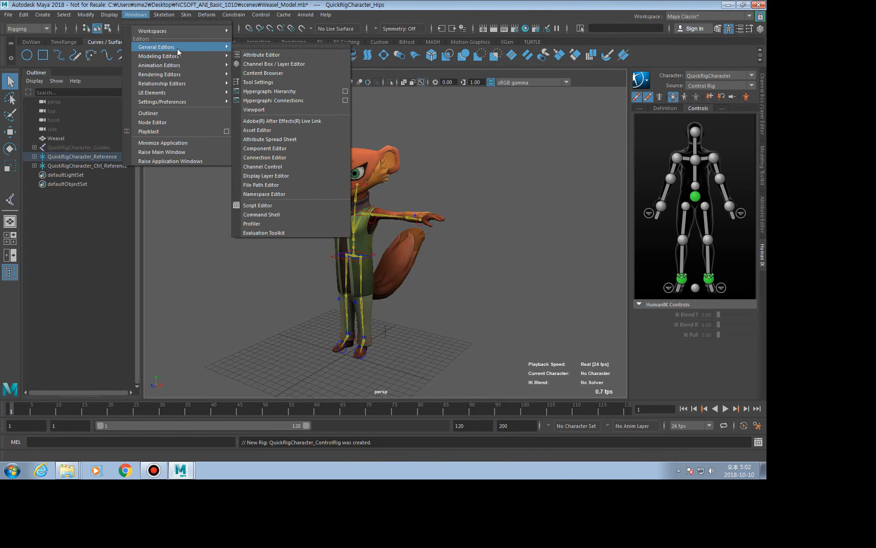
click(291, 73)
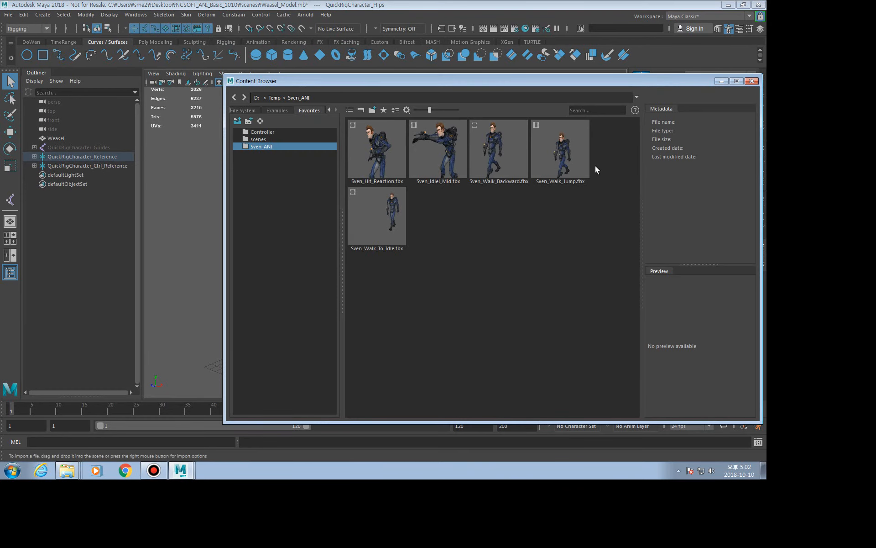
click(572, 165)
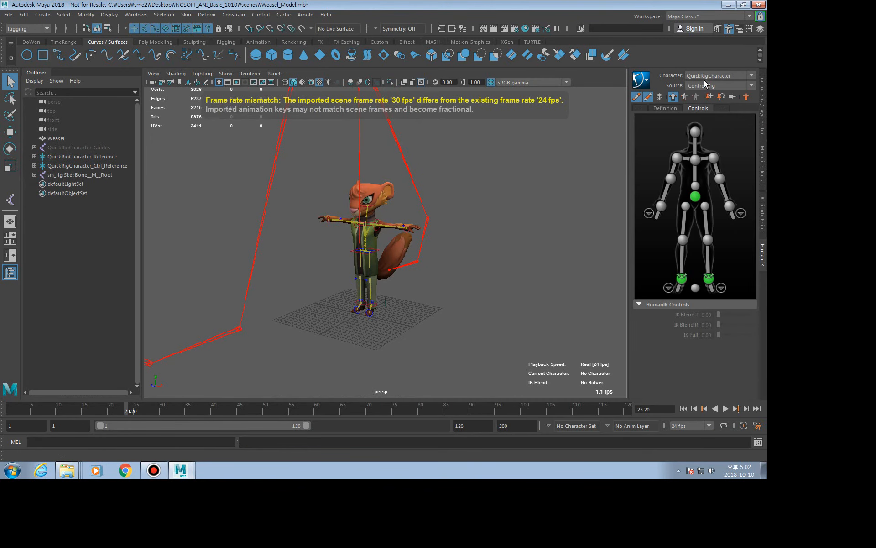
Set QuickRigCharacter's HumanIK source to sm_rig:Skel:Sven_HIK and bake the motion to the control rig
click(718, 85)
click(712, 104)
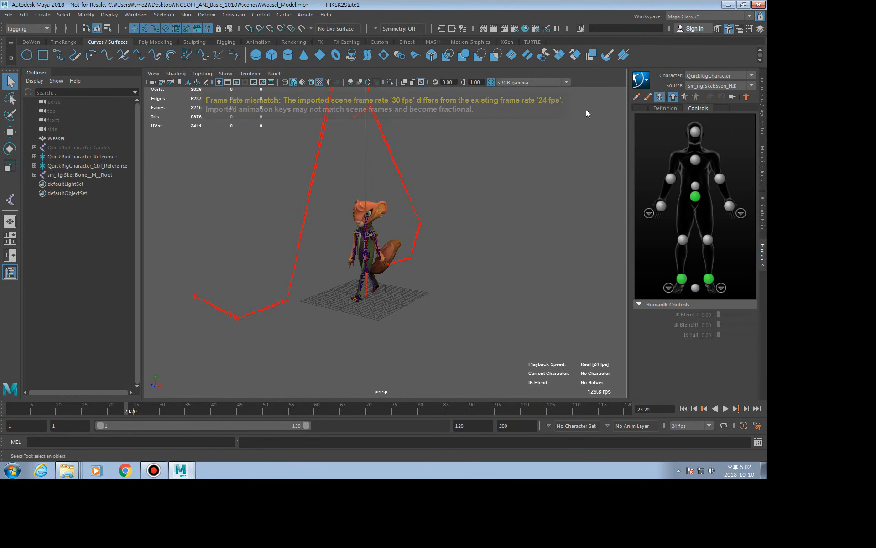
click(641, 80)
mouse_move(651, 112)
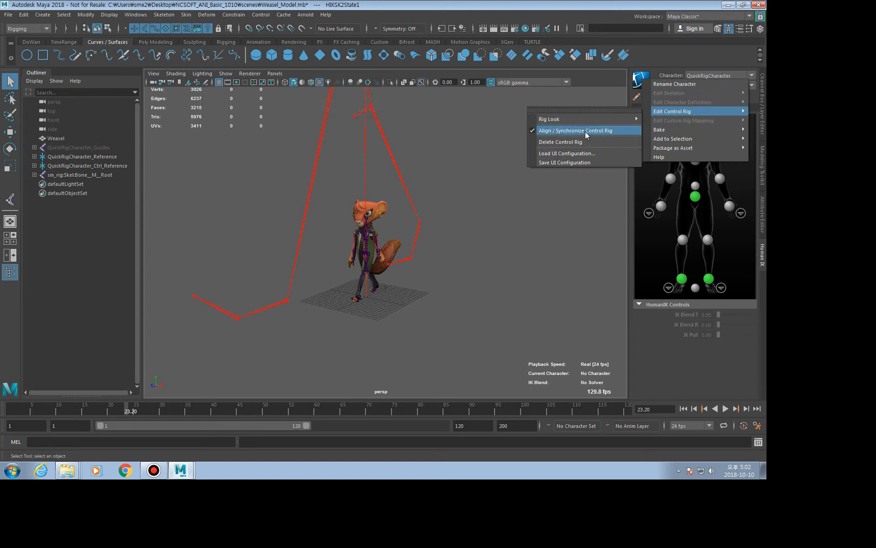
mouse_move(662, 131)
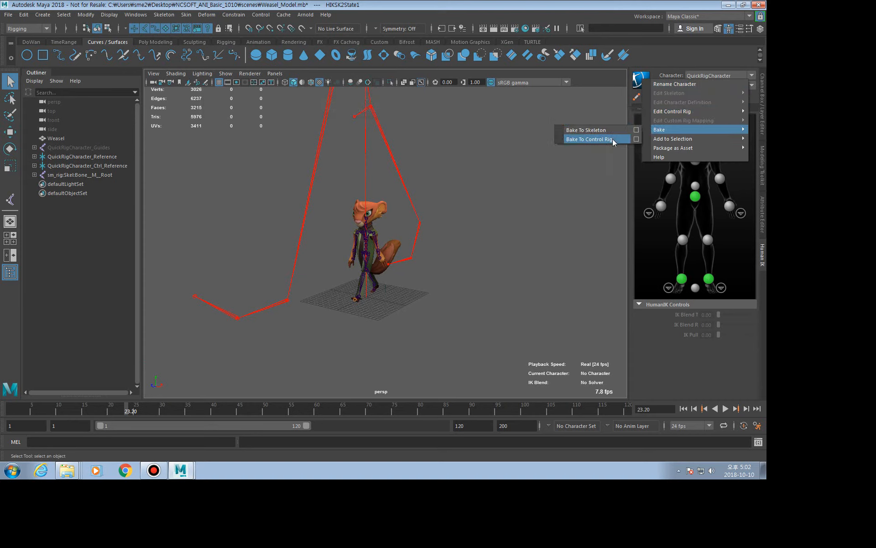
click(589, 138)
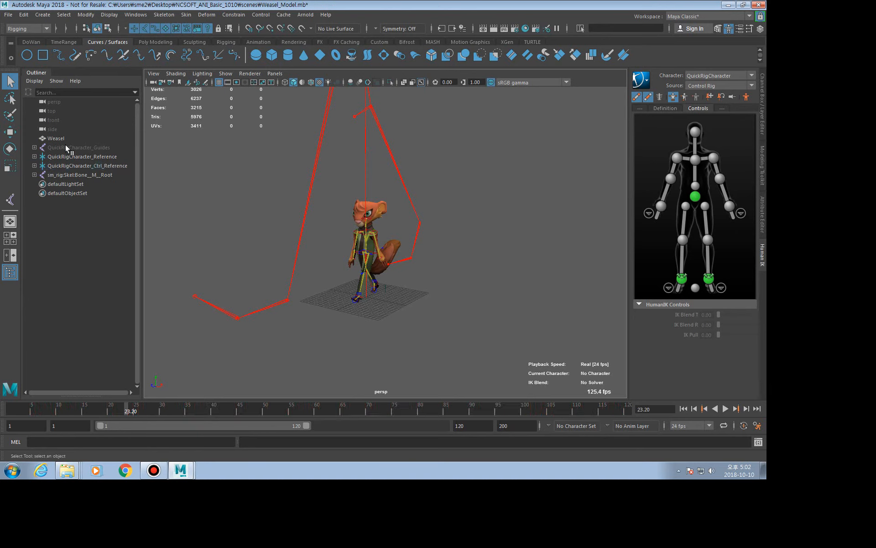
Delete the imported sm_rig:Skel:Bone__M__Root skeleton and frame the weasel
click(67, 175)
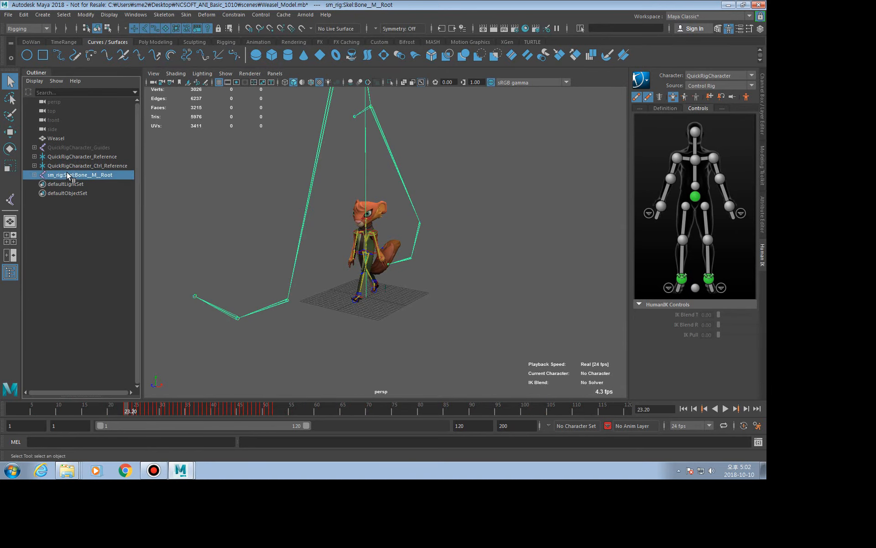
key(Delete)
key(f)
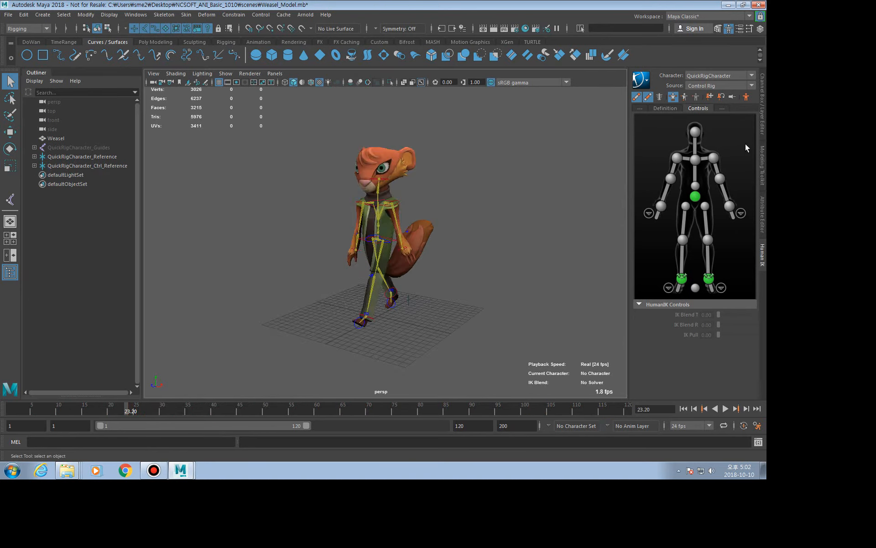
Check the left ankle effector's baked keys, and create an empty animation layer above BaseAnimation
click(763, 132)
click(363, 322)
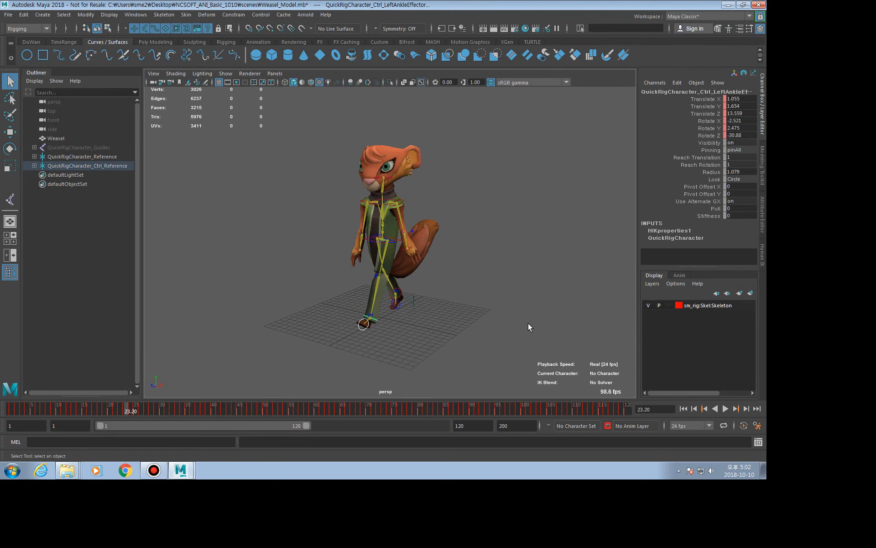
click(762, 256)
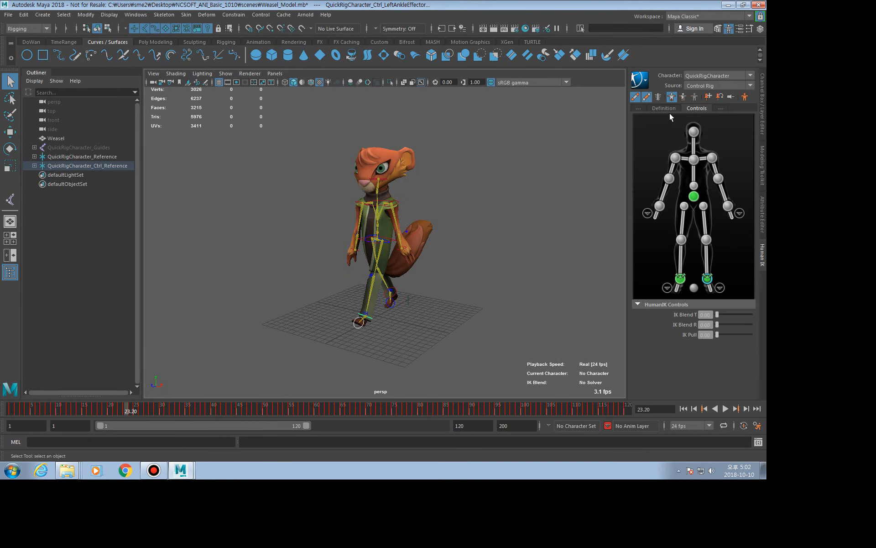
click(761, 129)
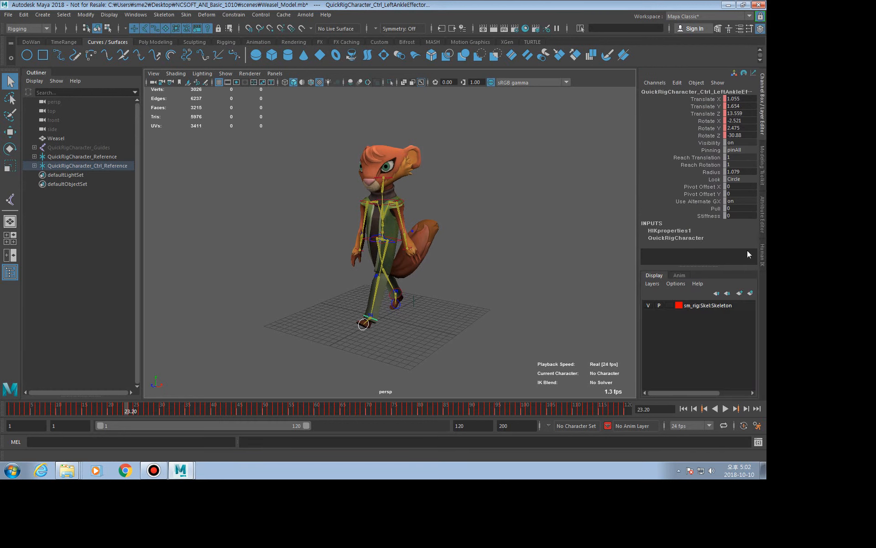
click(679, 275)
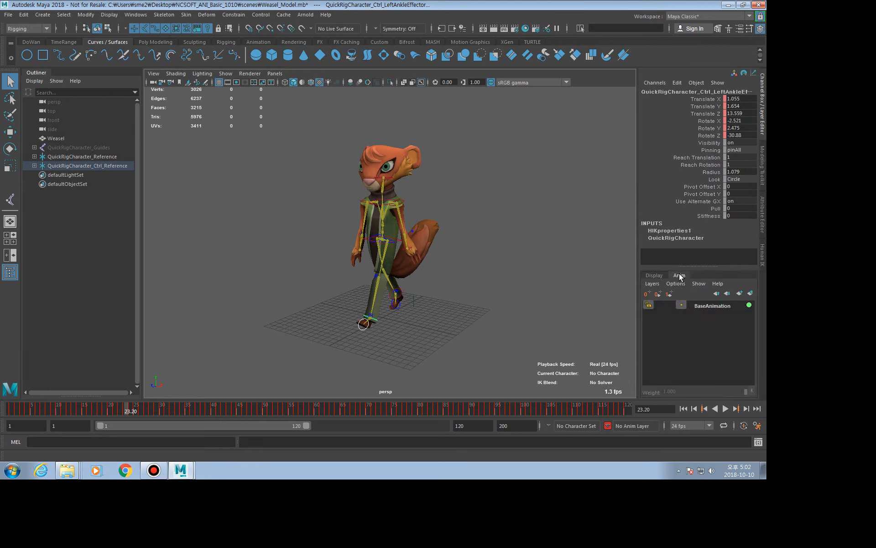
click(750, 293)
click(528, 313)
scroll(365, 249, up, 3)
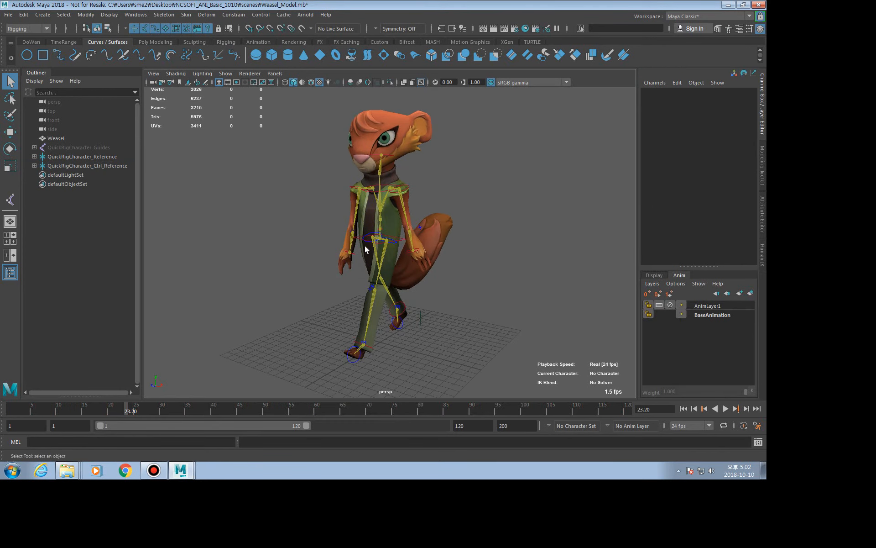
Select the left hip effector and key the rig on AnimLayer1 at frames 1 and 120
click(396, 237)
key(w)
scroll(318, 322, down, 3)
drag(129, 409, 2, 413)
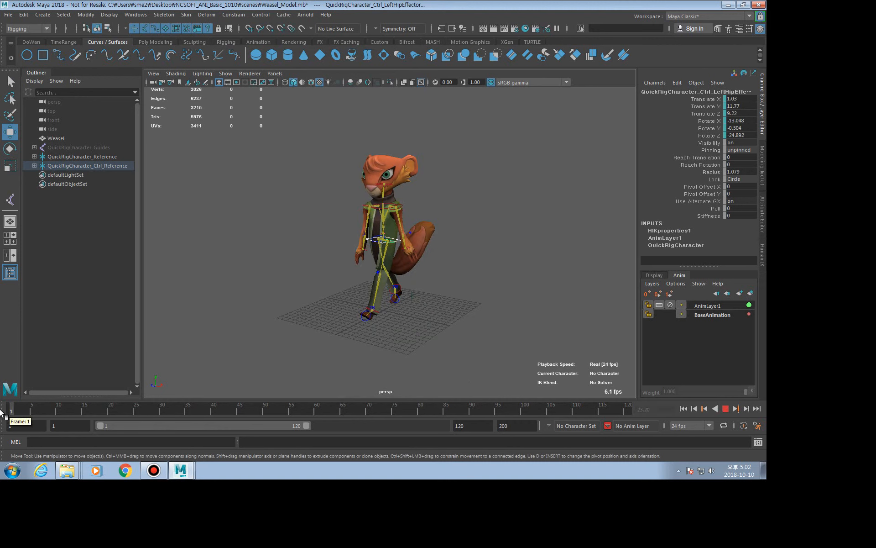
scroll(406, 353, up, 1)
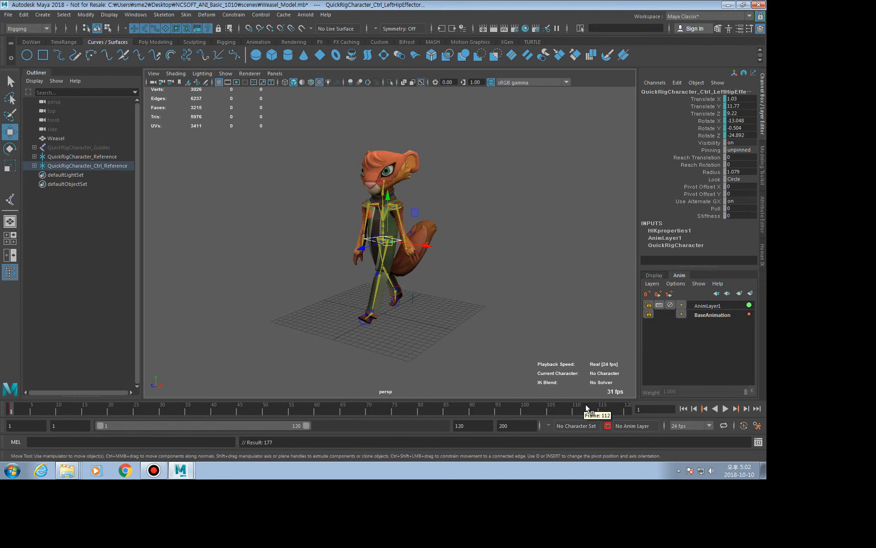
drag(587, 407, 629, 409)
scroll(429, 318, down, 2)
Scrub to the airborne jump pose at frame 36 and view the left ankle effector's keys on BaseAnimation
key(alt+v)
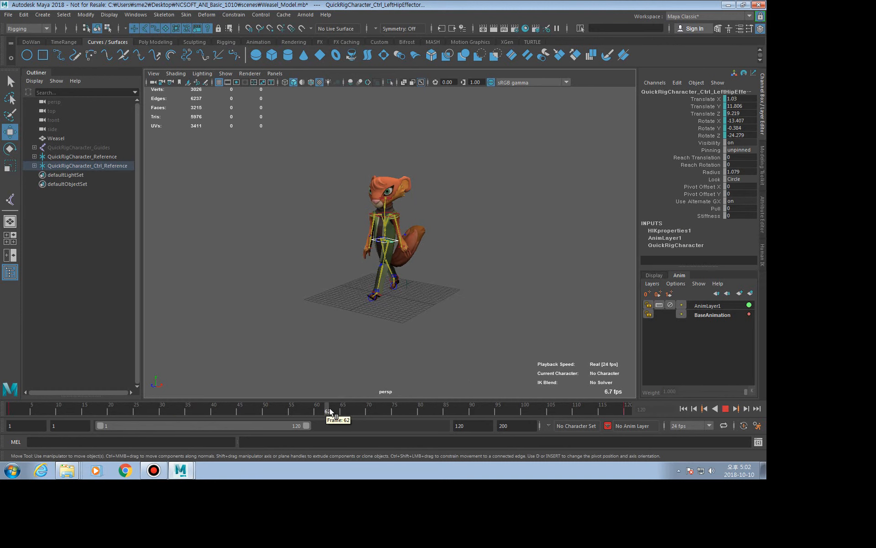
key(alt+v)
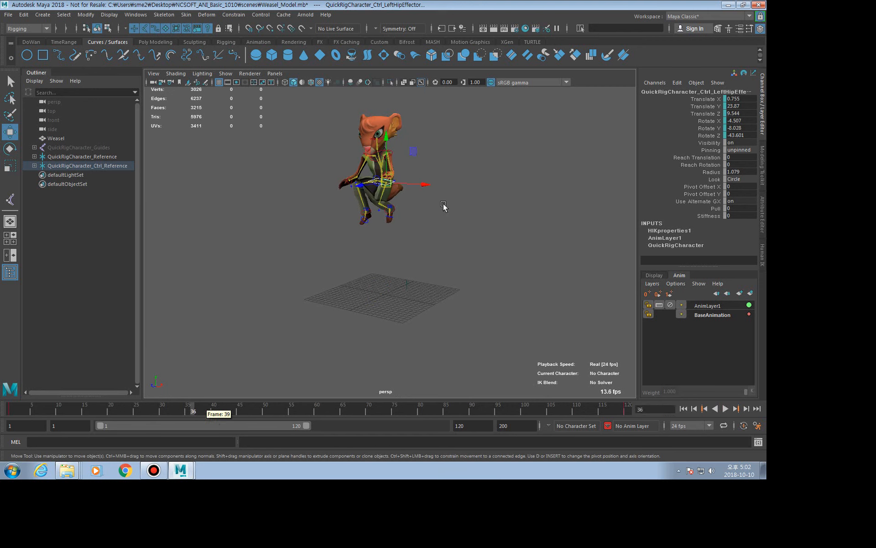
click(389, 210)
click(723, 316)
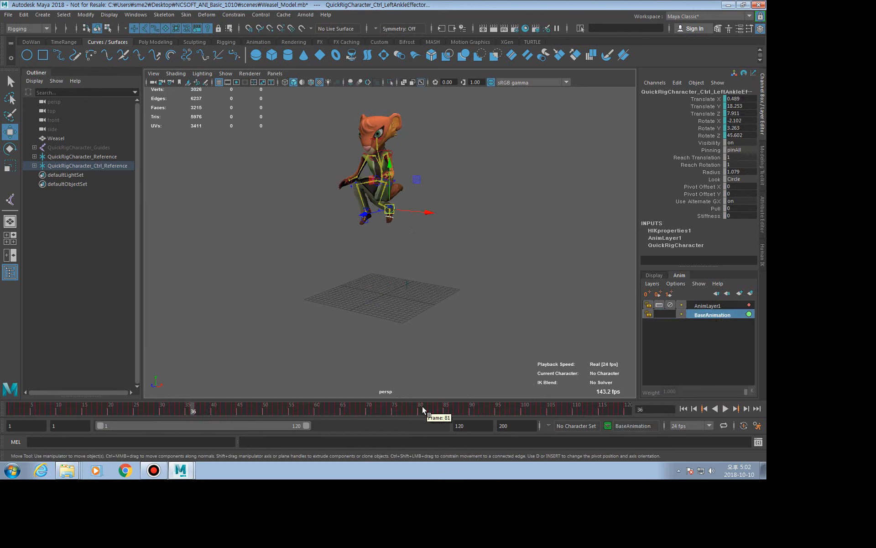
click(447, 235)
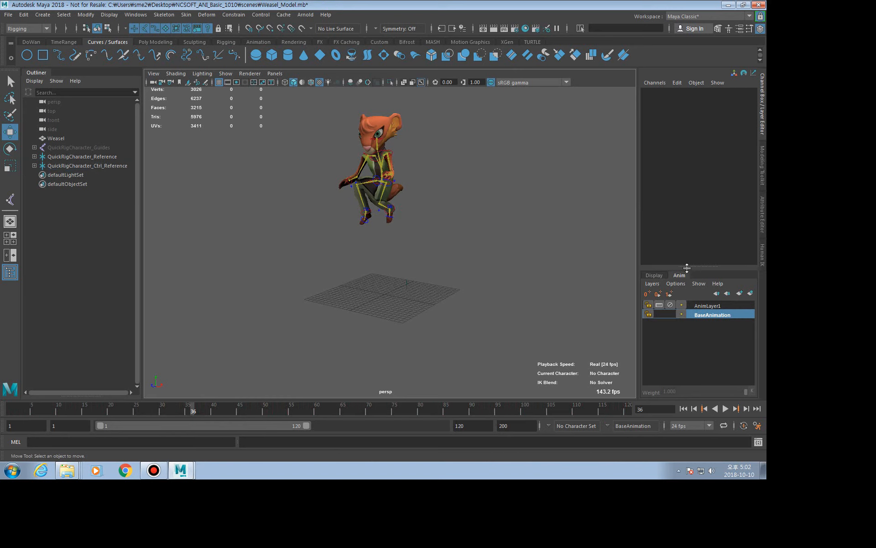
On AnimLayer1 at frame 34, raise the hips effector to a Translate Y of about 25.97
click(696, 305)
drag(225, 401, 182, 408)
click(380, 173)
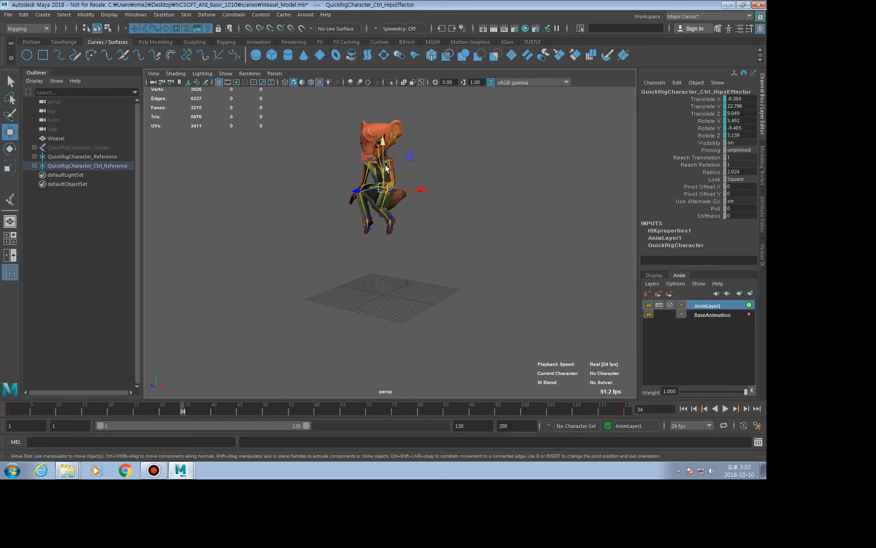
drag(380, 172, 383, 156)
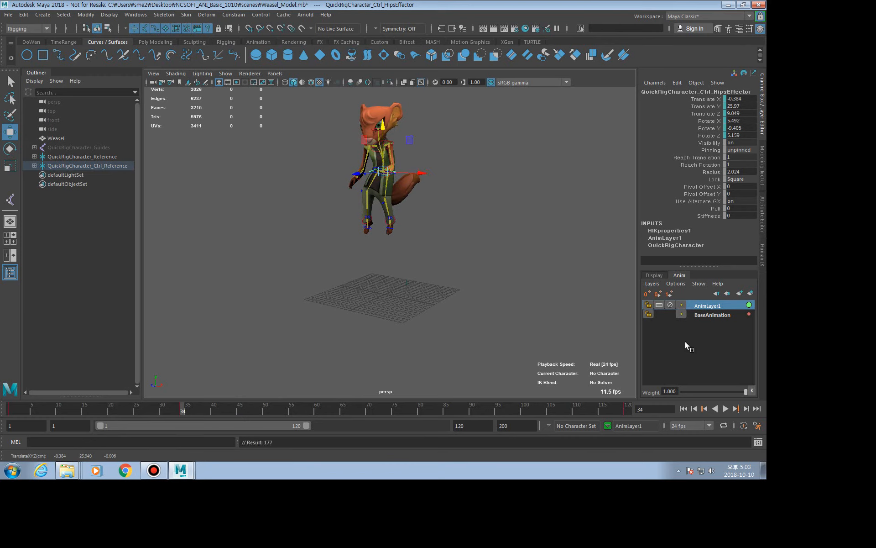
Merge AnimLayer1 with BaseAnimation using the existing merge settings
right_click(716, 312)
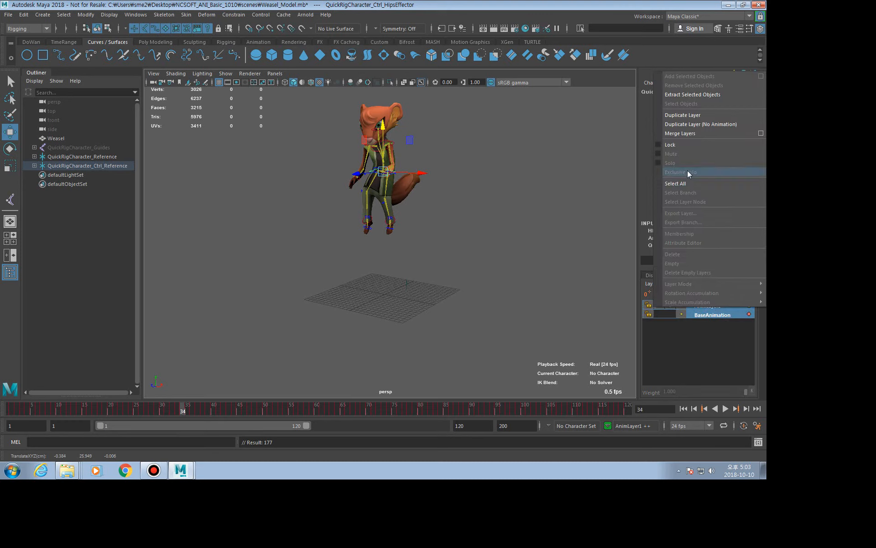
click(701, 355)
right_click(703, 305)
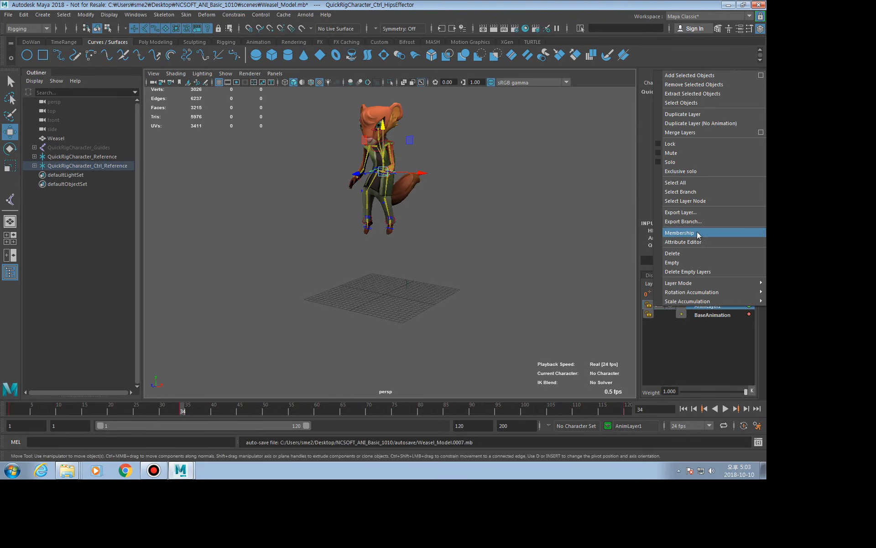
mouse_move(693, 303)
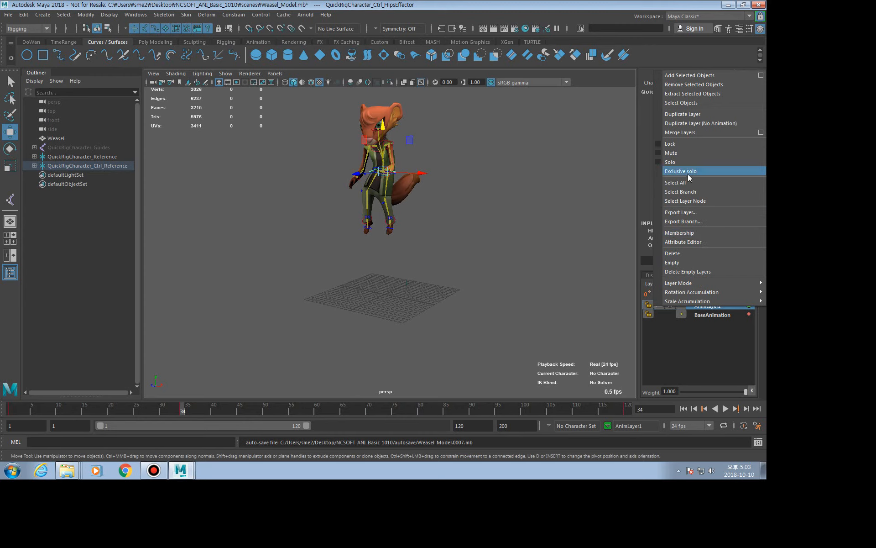
click(688, 132)
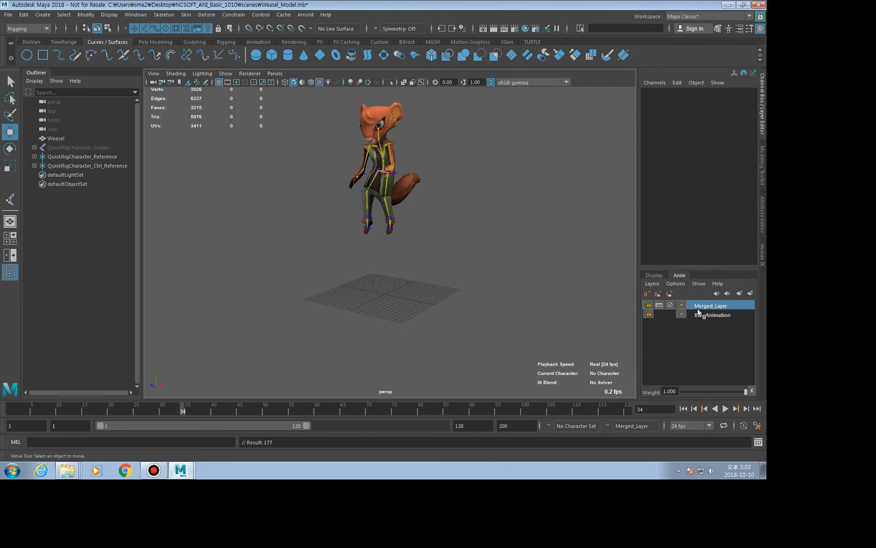
Compare the hips effector's keys on BaseAnimation and Merged_Layer, and scrub through the walk up to frame 114
click(701, 314)
click(373, 173)
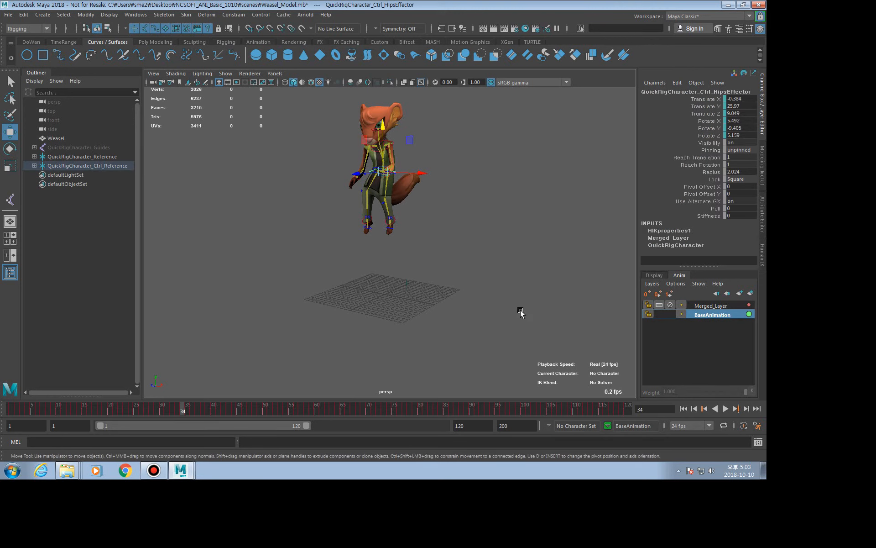
click(540, 408)
click(703, 305)
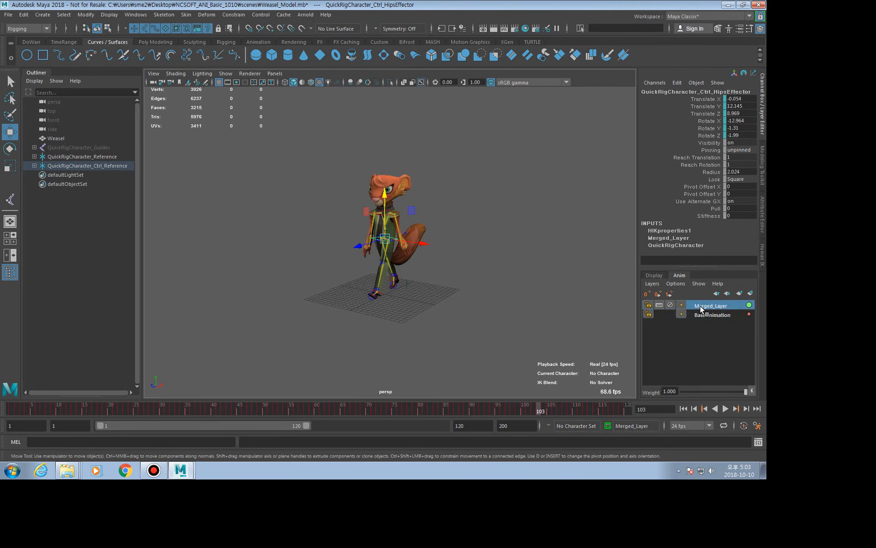
right_click(703, 306)
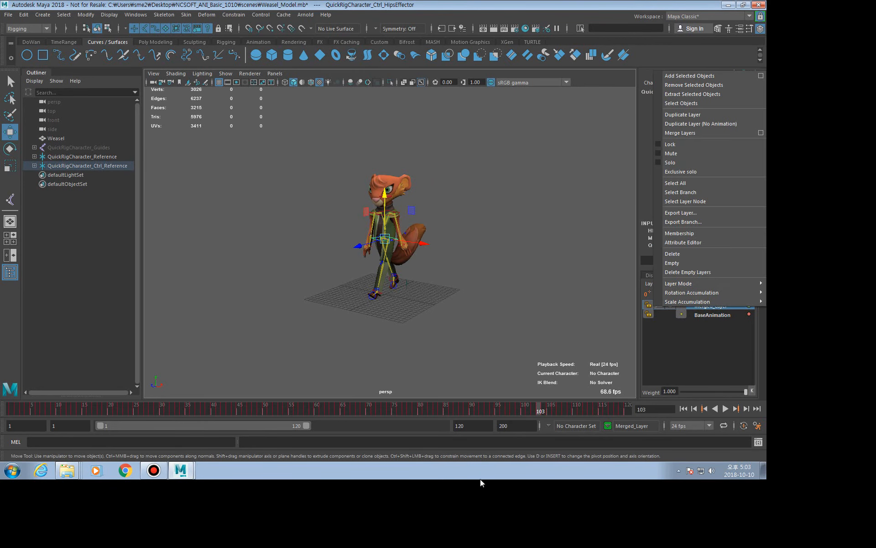
click(519, 406)
drag(518, 406, 598, 406)
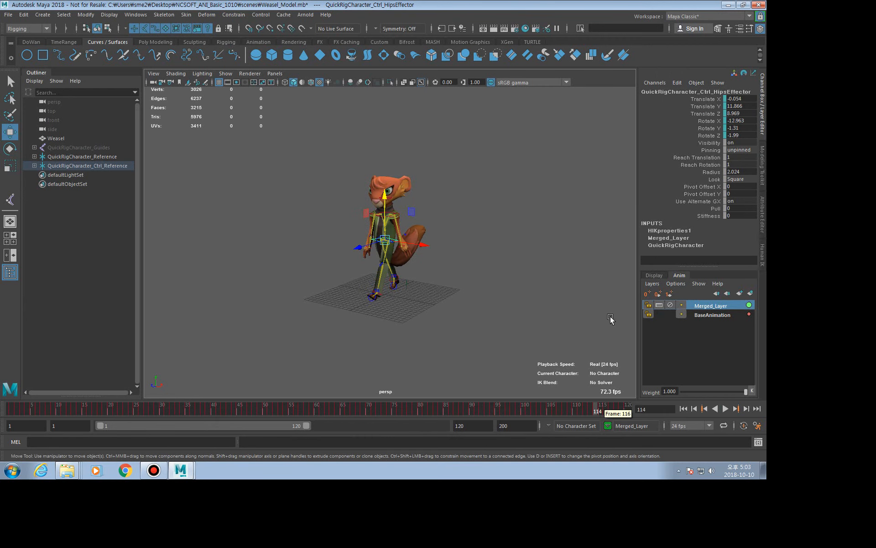
Reset the Merge Layers options to their defaults and close them without merging
right_click(707, 305)
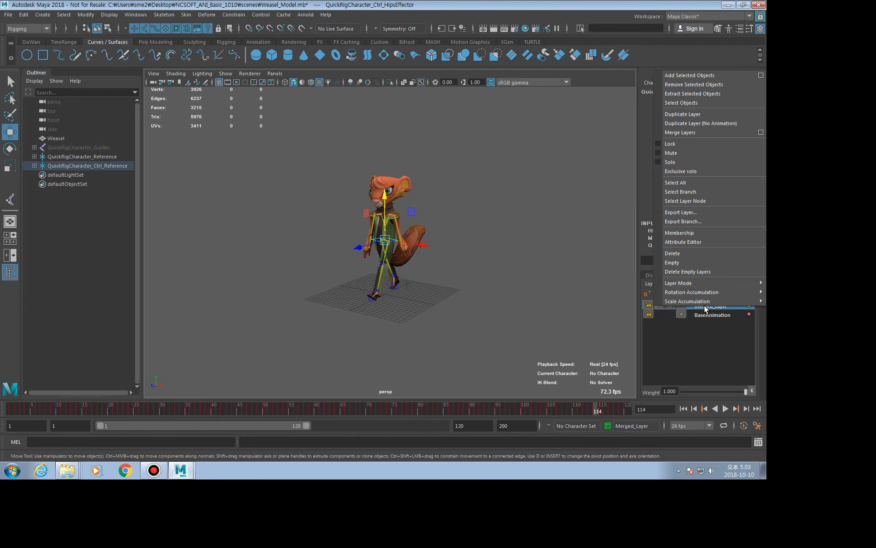
click(761, 132)
click(487, 150)
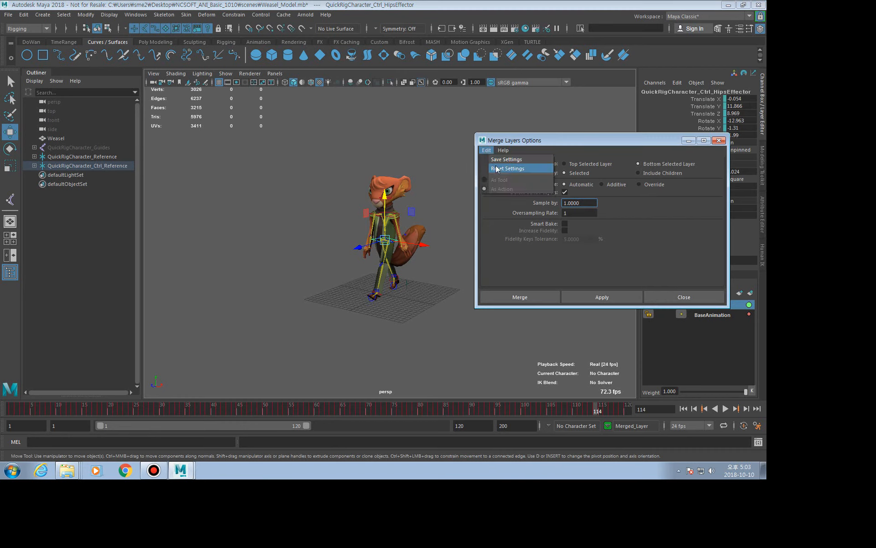
click(506, 166)
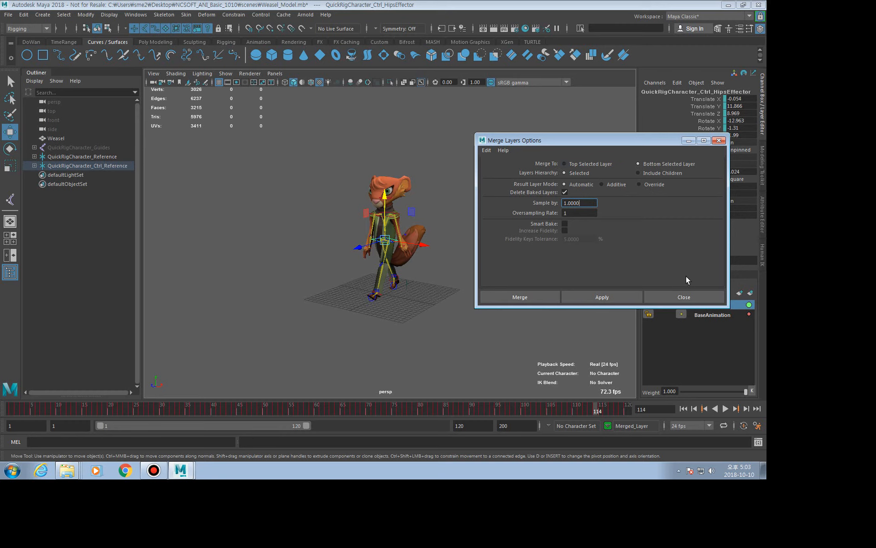
click(689, 295)
Try deleting Merged_Layer, scrub through the jump to check the motion, and undo the deletion
click(704, 316)
click(705, 306)
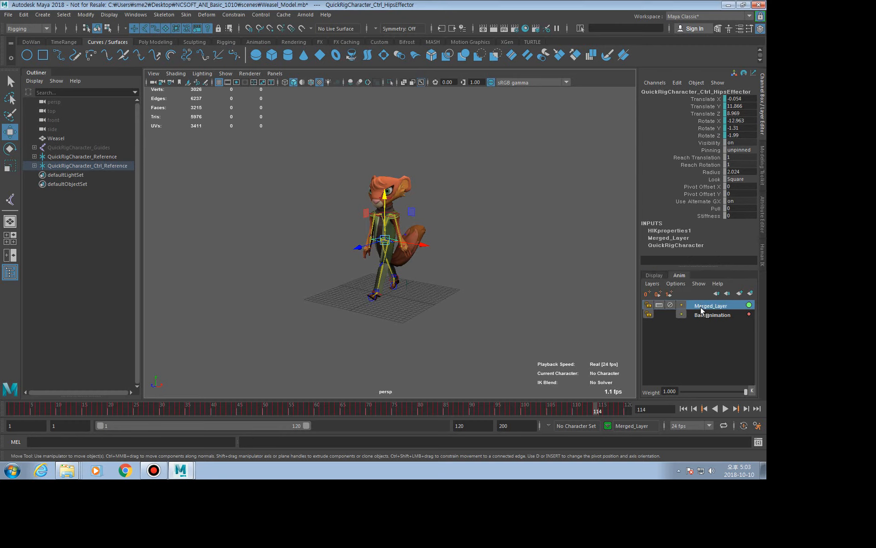
right_click(701, 310)
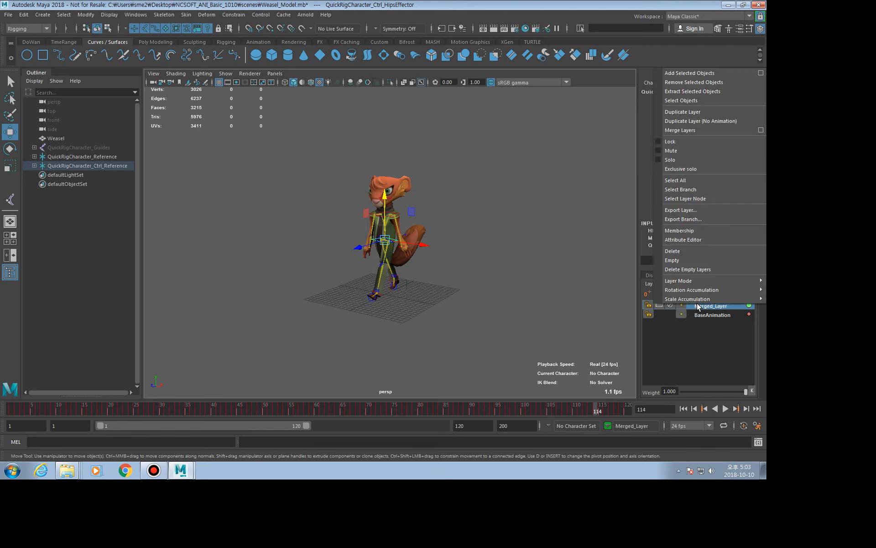
click(694, 251)
key(alt+v)
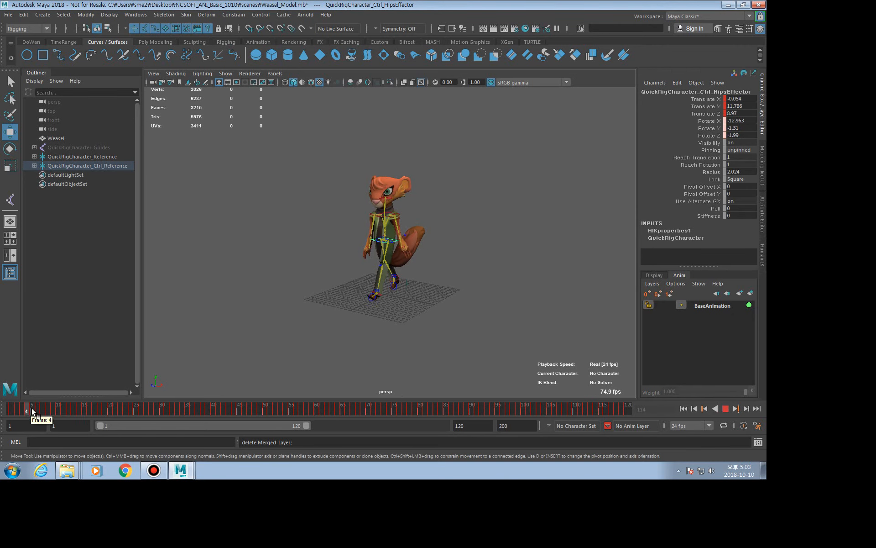
drag(32, 411, 208, 413)
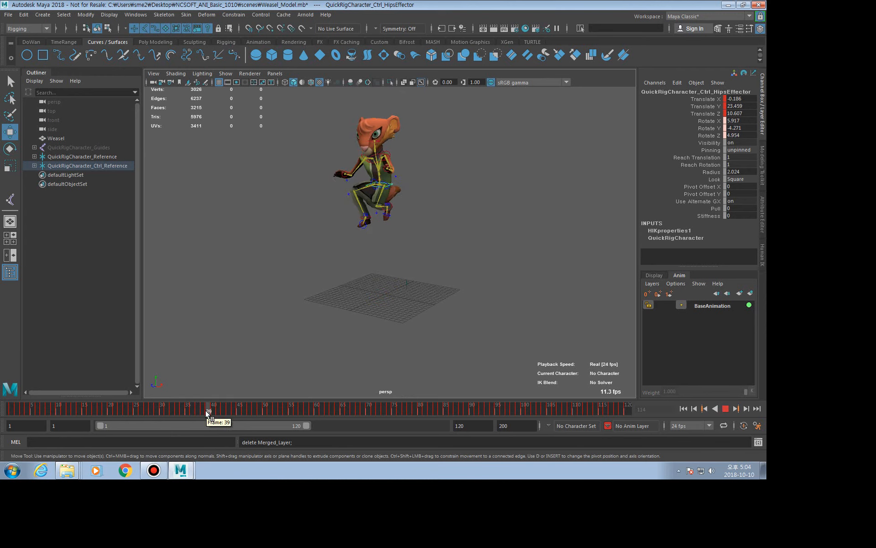
key(ctrl+z)
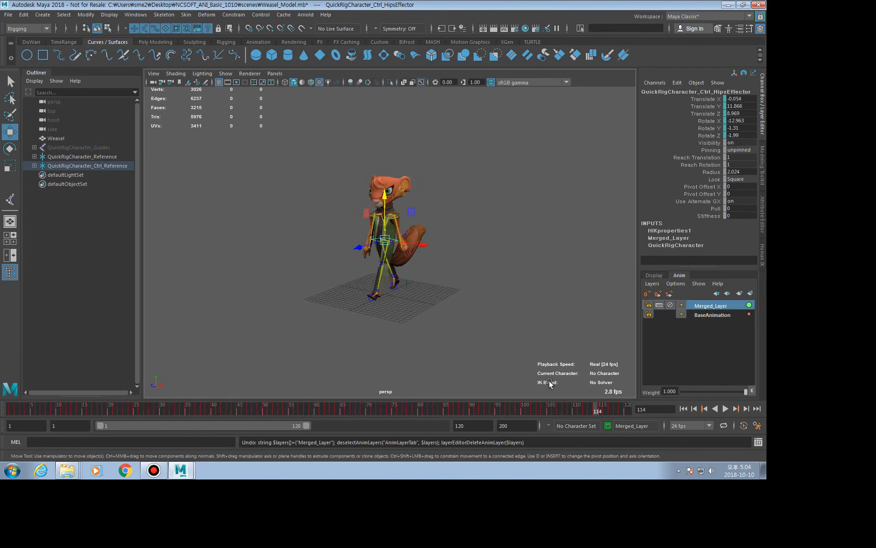
At frame 40, merge Merged_Layer and BaseAnimation with the result layer mode set to Override
key(alt+v)
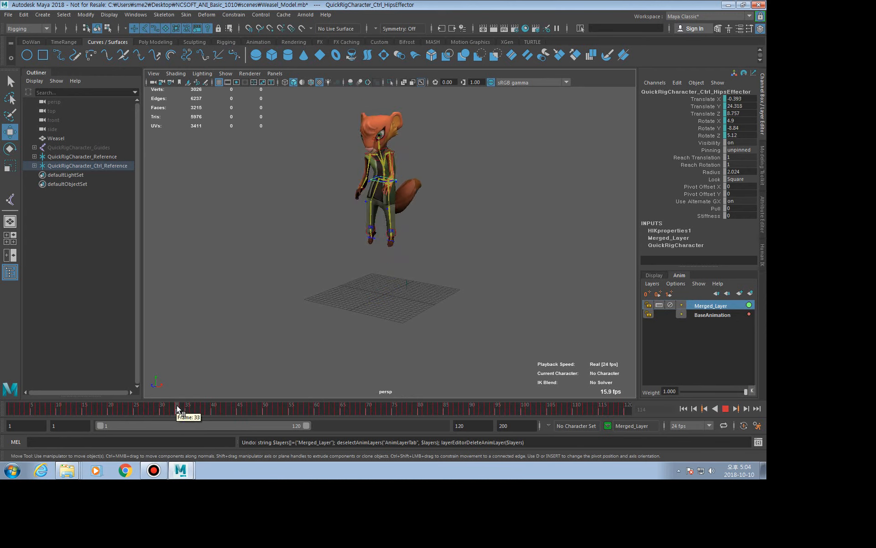
drag(177, 407, 213, 409)
click(710, 314)
click(710, 306)
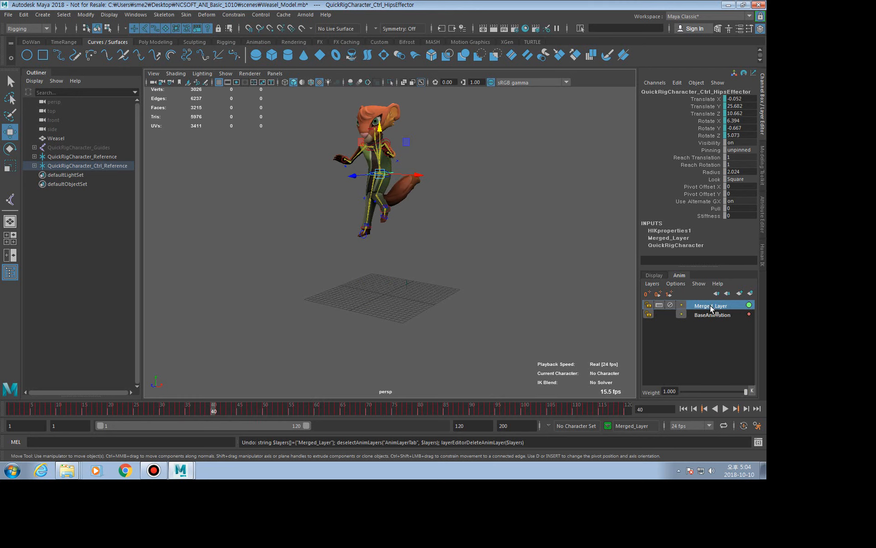
right_click(710, 311)
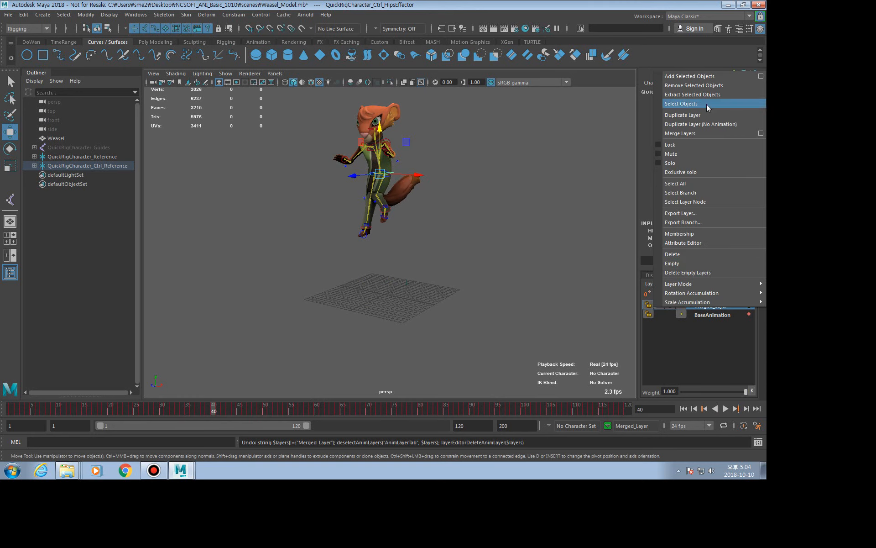
click(759, 134)
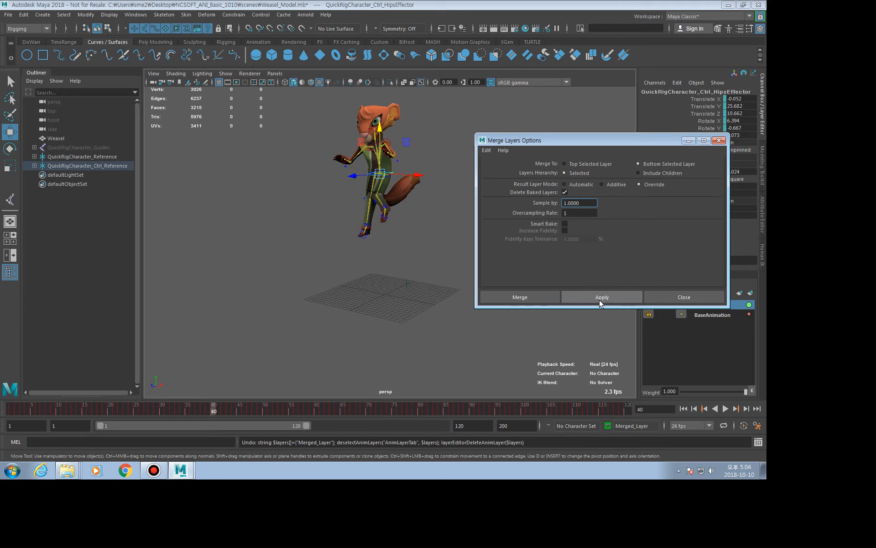
click(598, 299)
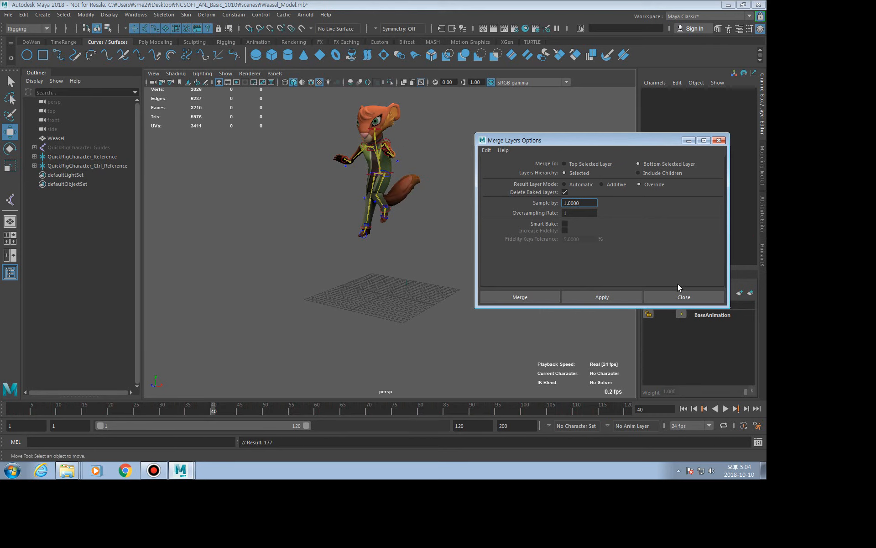
click(680, 297)
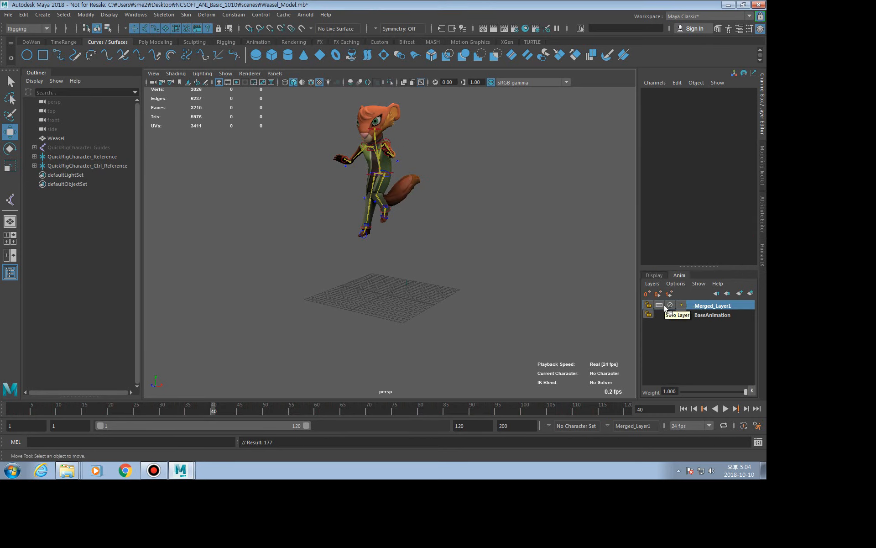
Mute and unmute Merged_Layer1 to compare the jump pose with and without the layer
click(670, 306)
click(670, 306)
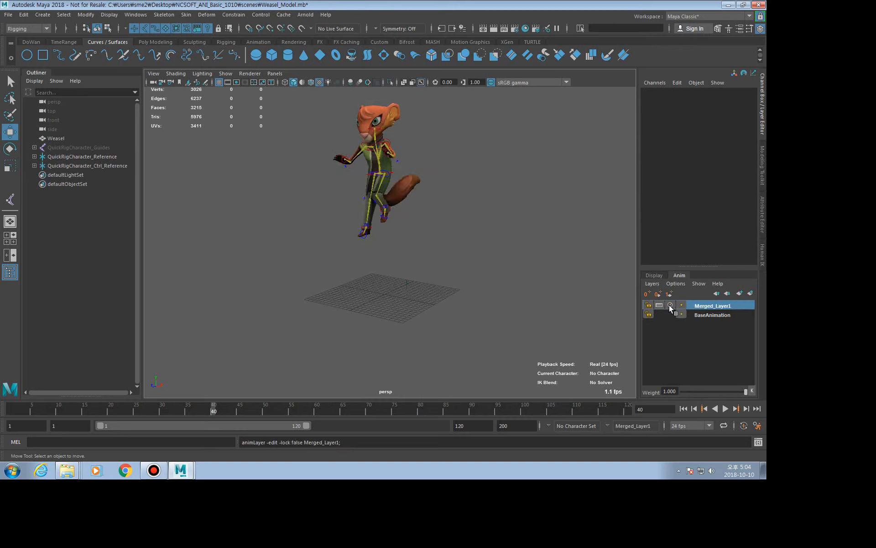
click(670, 306)
click(670, 306)
At frame 1, view the left shoulder effector's keys on Merged_Layer1 and the character's HumanIK controls
click(526, 300)
drag(48, 401, 11, 404)
click(399, 211)
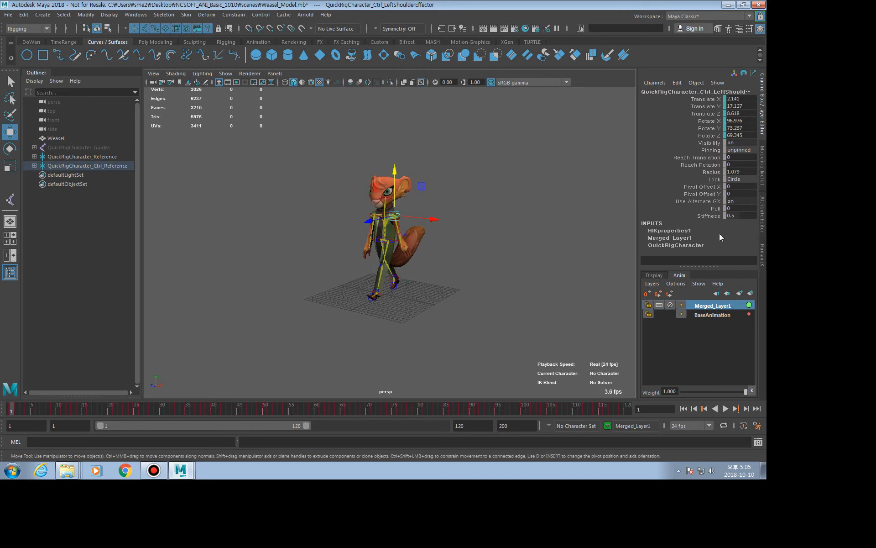
click(760, 262)
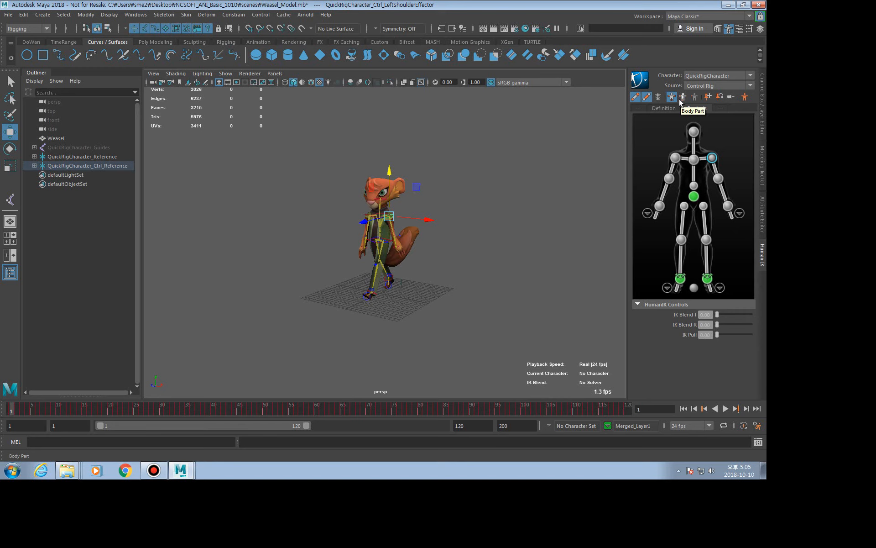
click(442, 181)
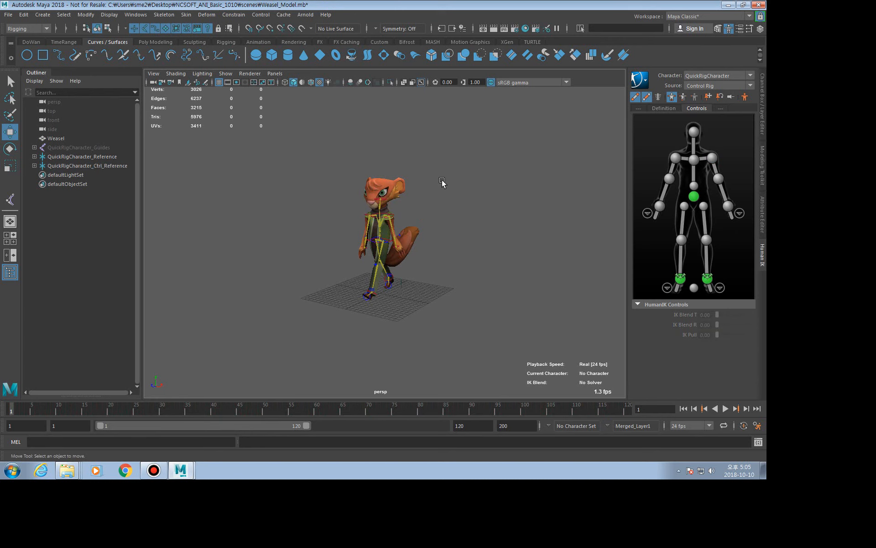
Open the Weasel_Setting_Final.mb scene and inspect the weasel's custom rig controls
key(ctrl+o)
click(419, 169)
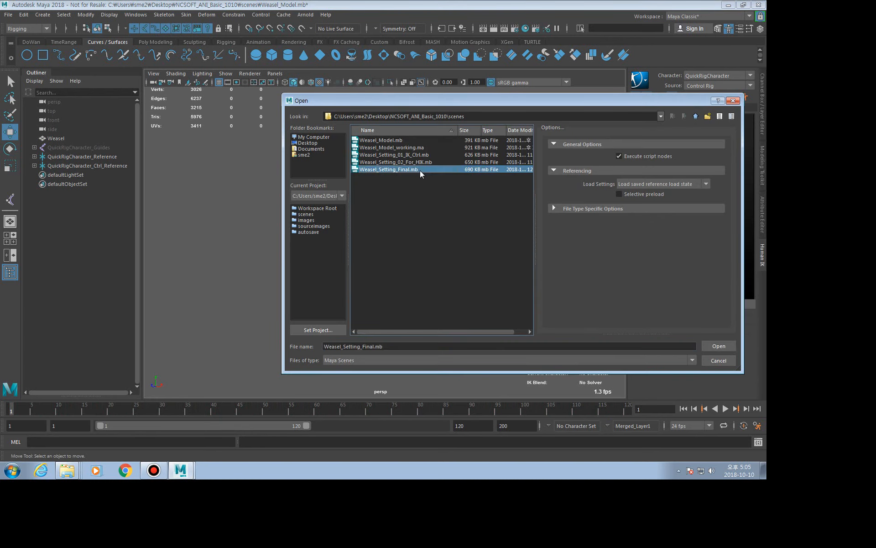
double_click(420, 171)
click(393, 242)
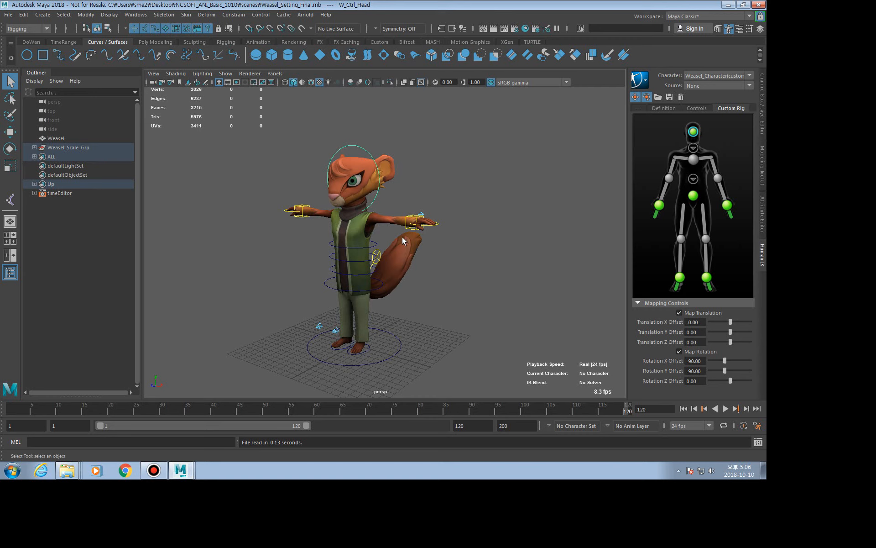
alt+drag(431, 312, 410, 245)
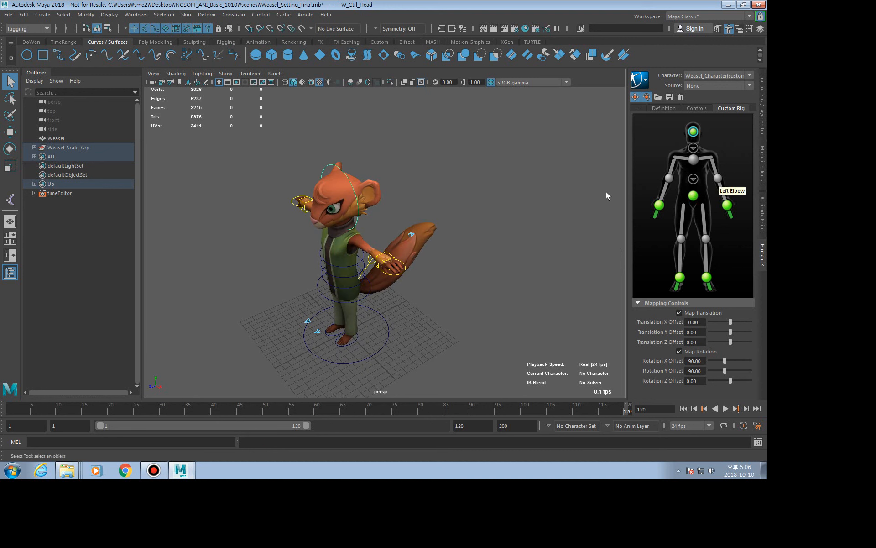
alt+right_drag(405, 253, 427, 259)
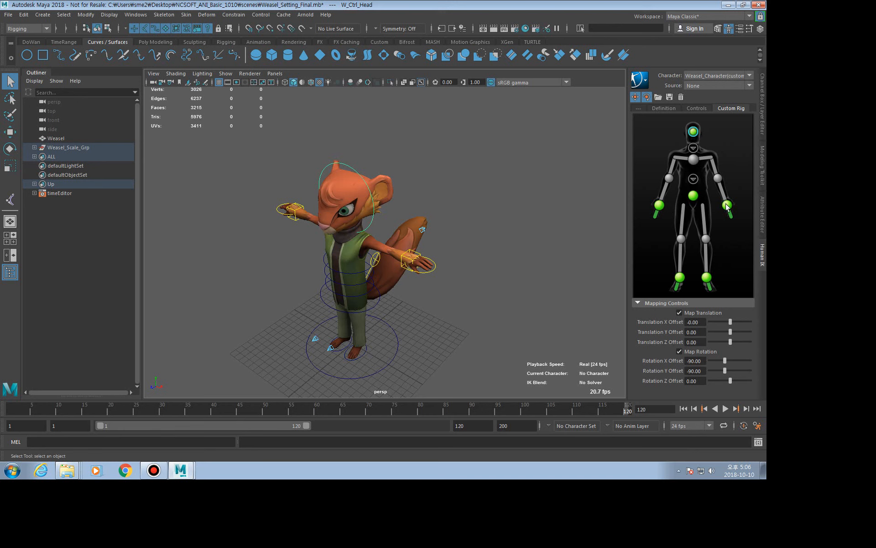
alt+drag(475, 238, 484, 227)
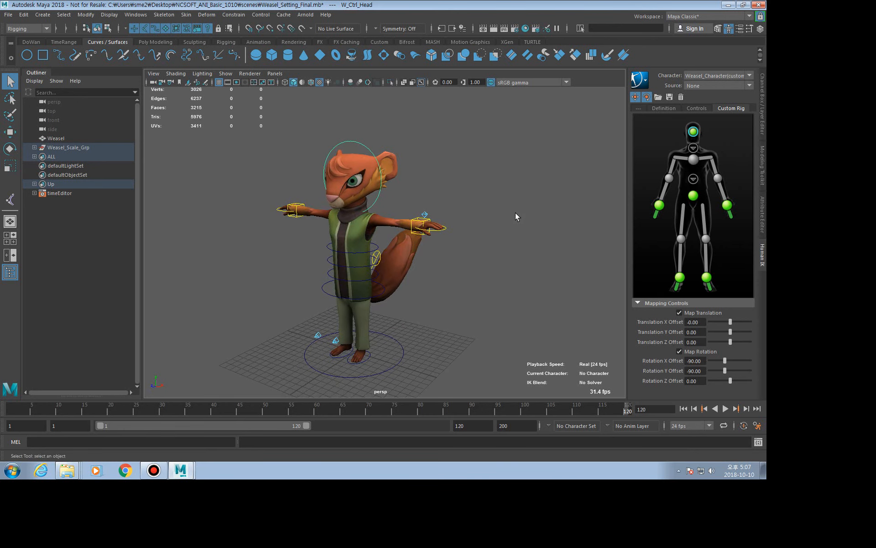